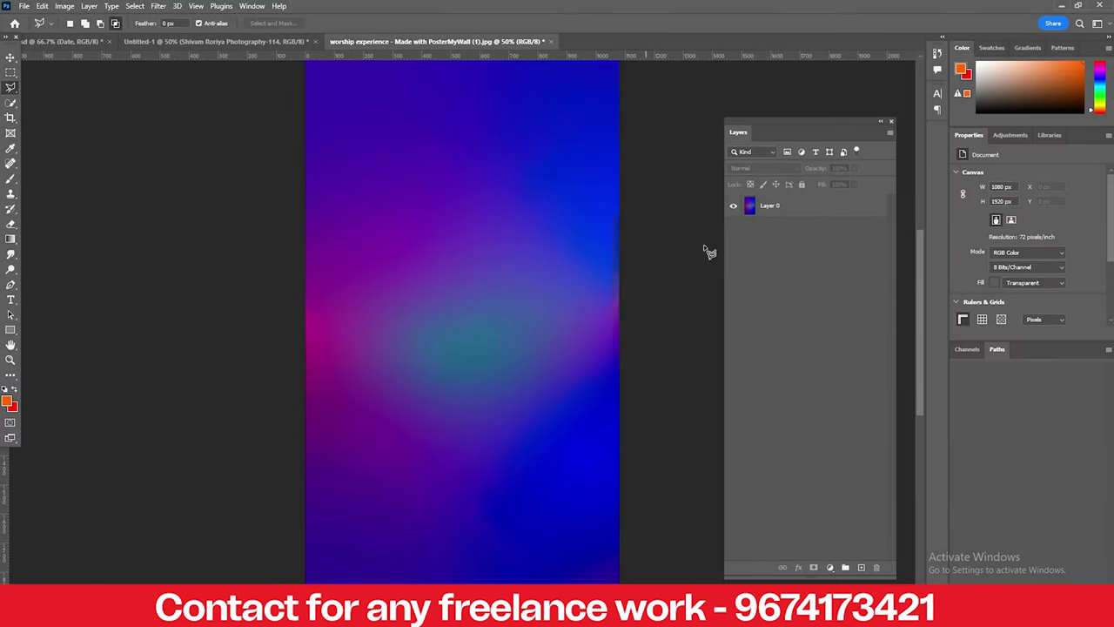
Step: Select Layer 0, the purple-blue gradient background layer
{"action": "left_click", "coordinate": [772, 210]}
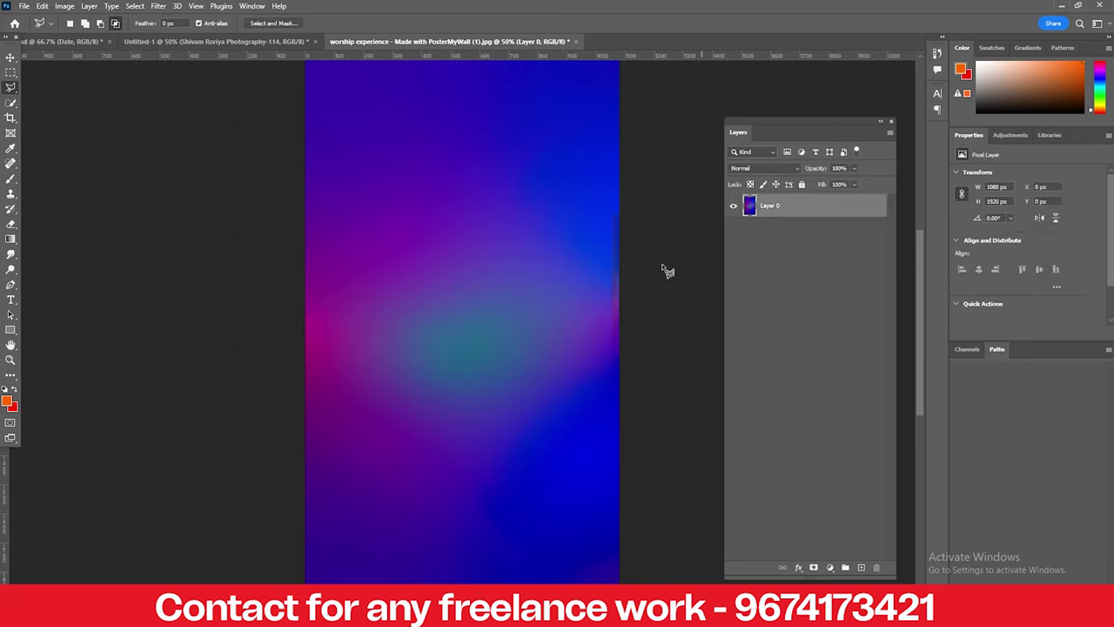
Step: Lasso the uneven right-edge strip, Content-Aware fill it, and deselect
{"action": "right_click", "coordinate": [9, 88]}
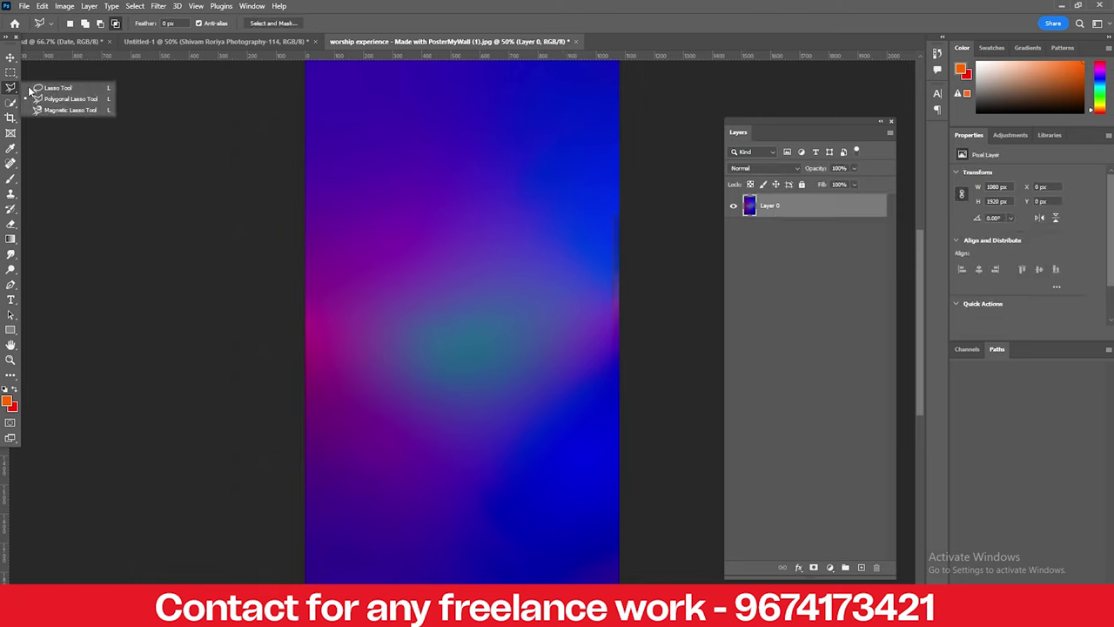
{"action": "left_click", "coordinate": [39, 91]}
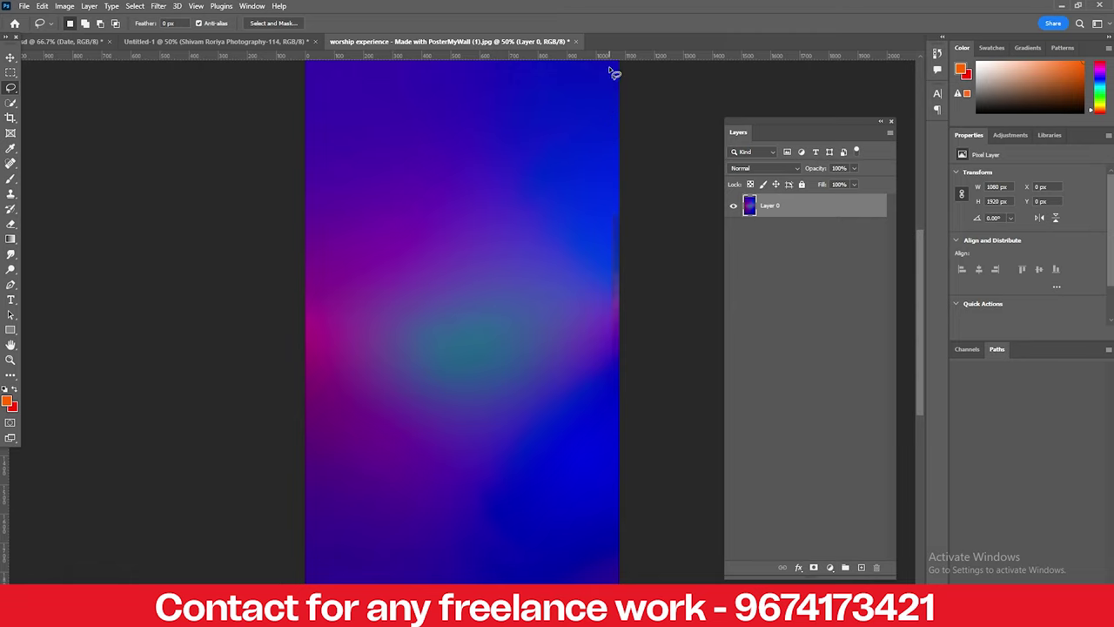
{"action": "left_click_drag", "start_coordinate": [613, 106], "coordinate": [612, 295]}
{"action": "mouse_move", "coordinate": [621, 377]}
{"action": "left_mouse_down"}
{"action": "mouse_move", "coordinate": [635, 134]}
{"action": "mouse_move", "coordinate": [612, 67]}
{"action": "left_mouse_up"}
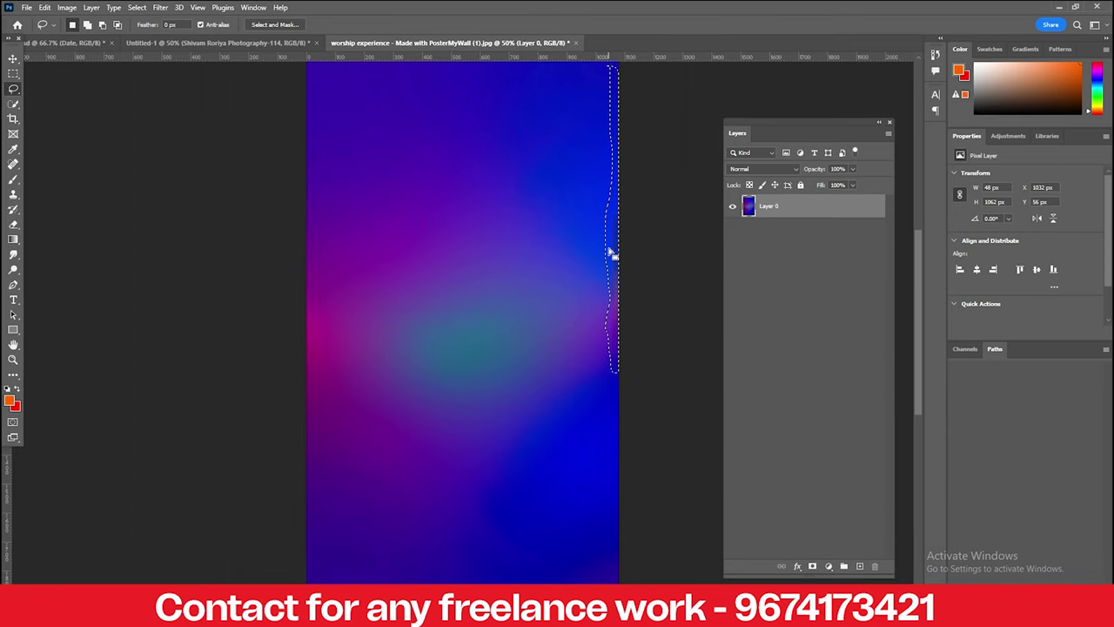
{"action": "right_click", "coordinate": [610, 253]}
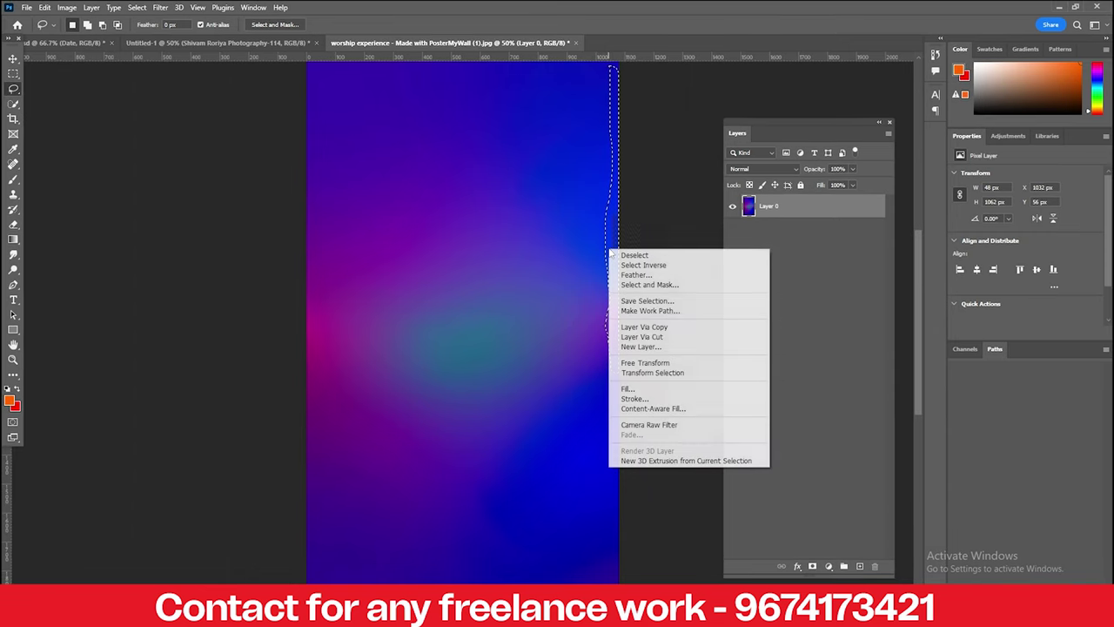
{"action": "left_click", "coordinate": [626, 388]}
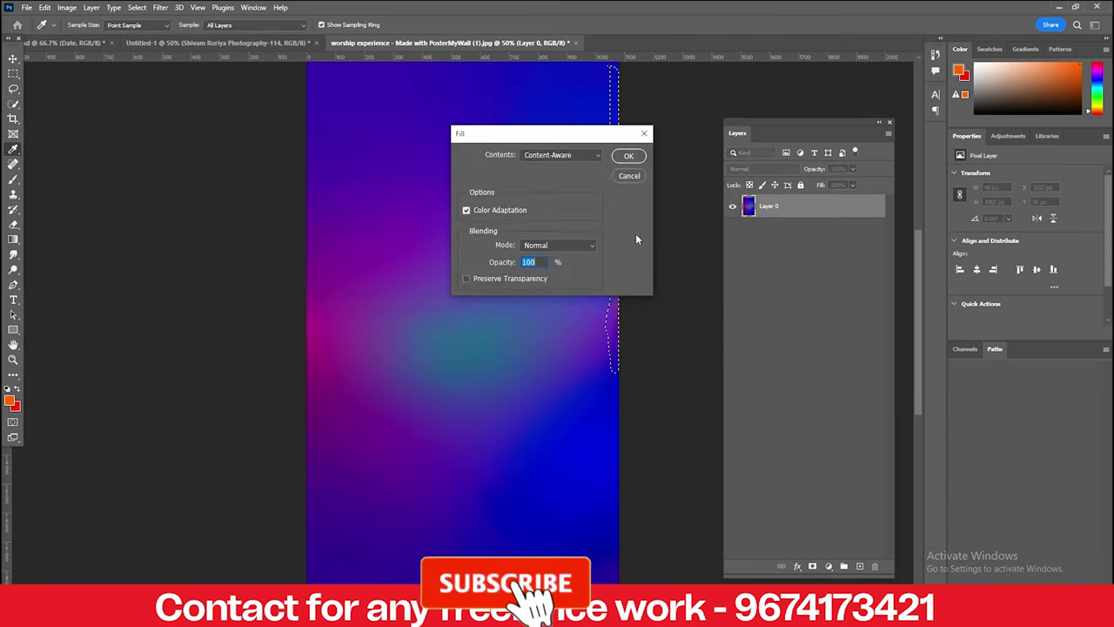
{"action": "left_click", "coordinate": [629, 156]}
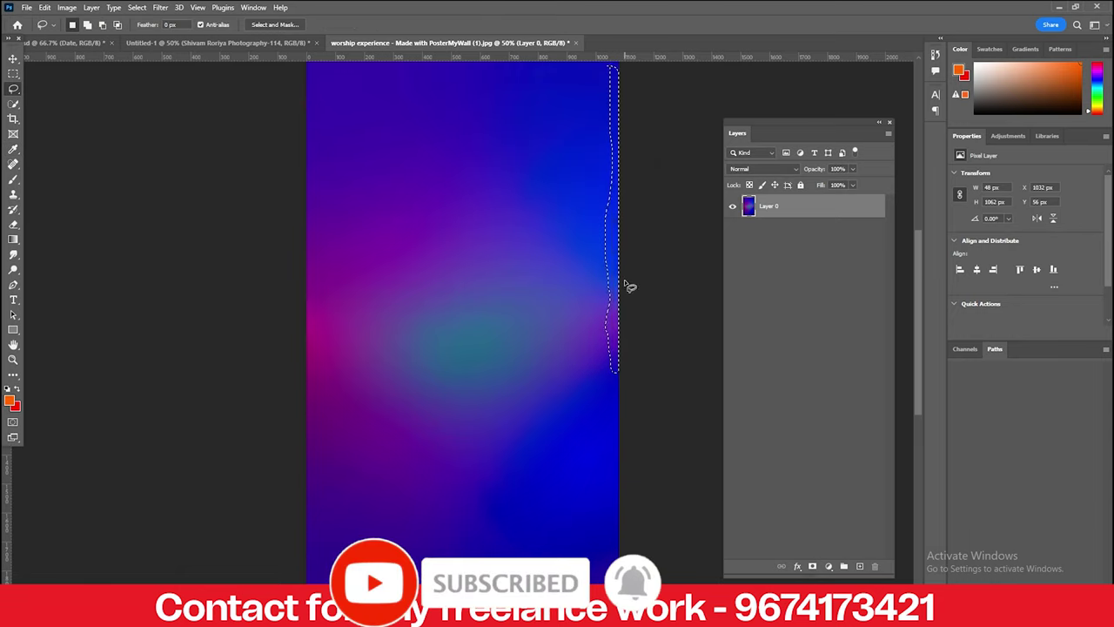
{"action": "key", "text": "ctrl+d"}
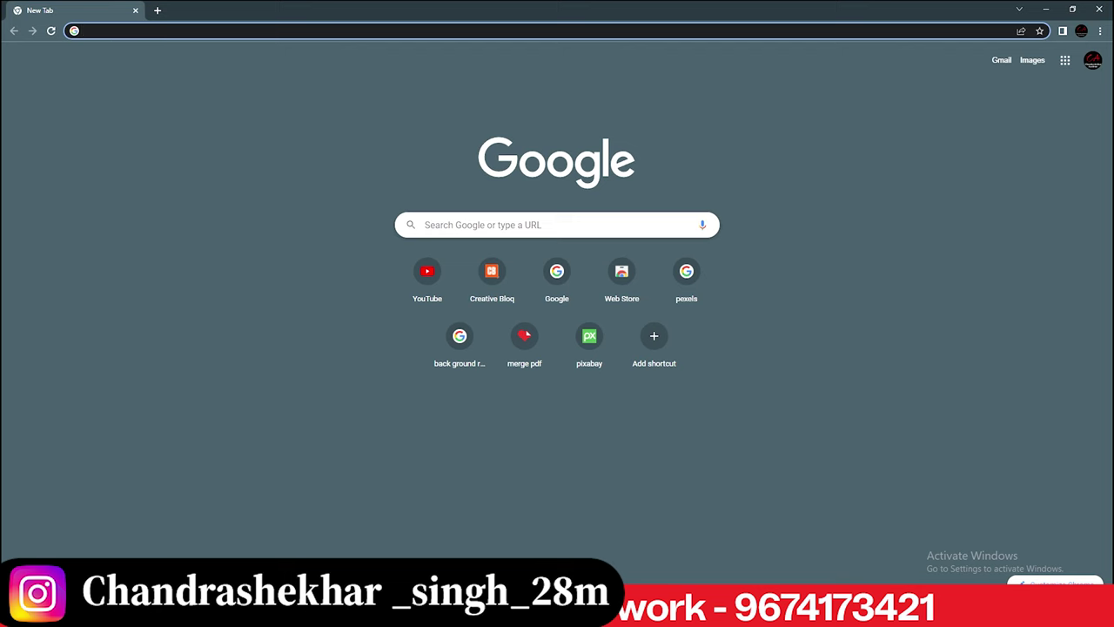
Step: Search Google Images for 'rally people' and browse the results
{"action": "left_click", "coordinate": [107, 32]}
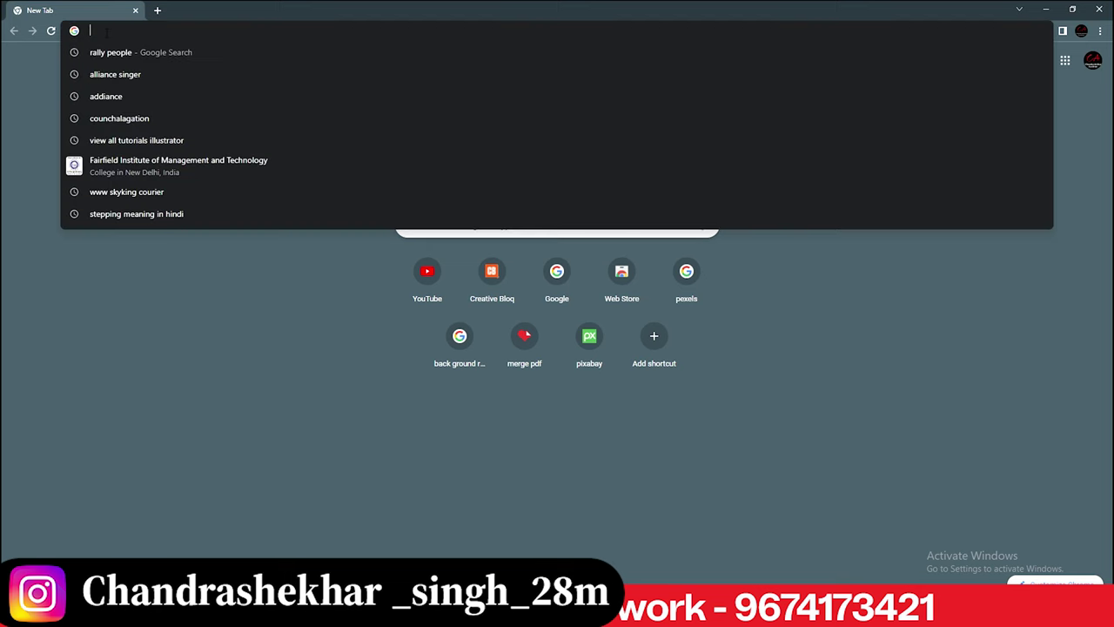
{"action": "type", "text": "ra"}
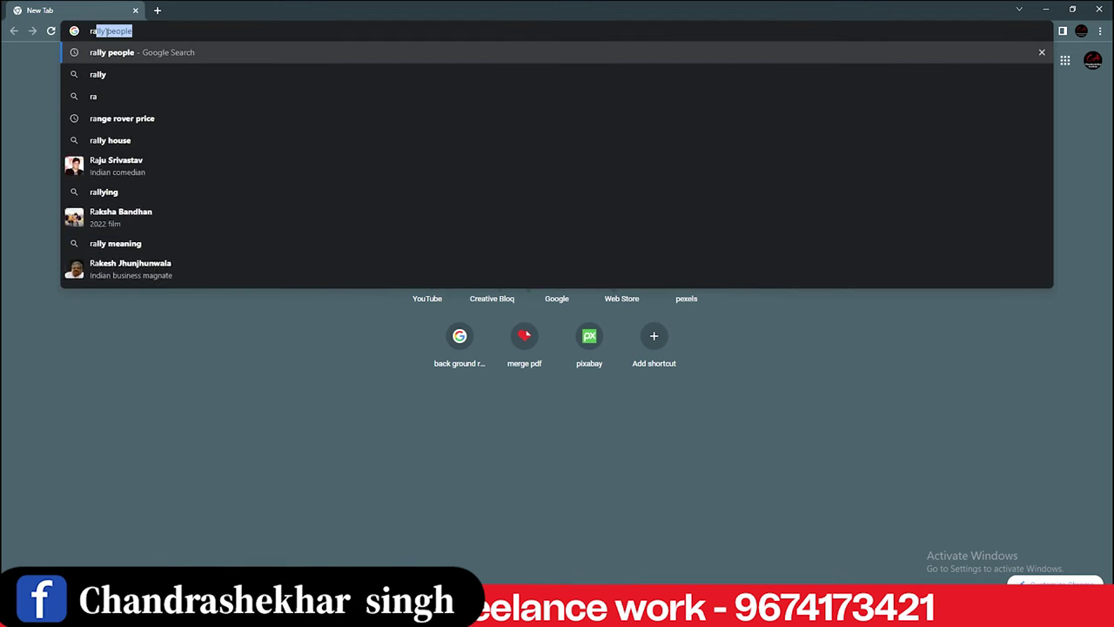
{"action": "type", "text": "lly "}
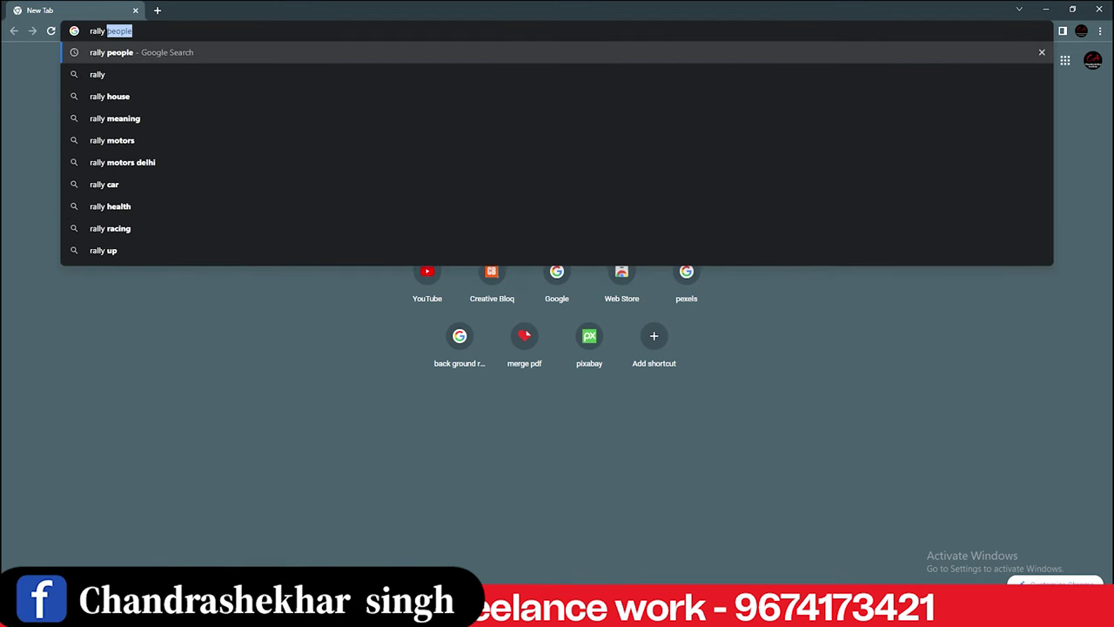
{"action": "type", "text": "people"}
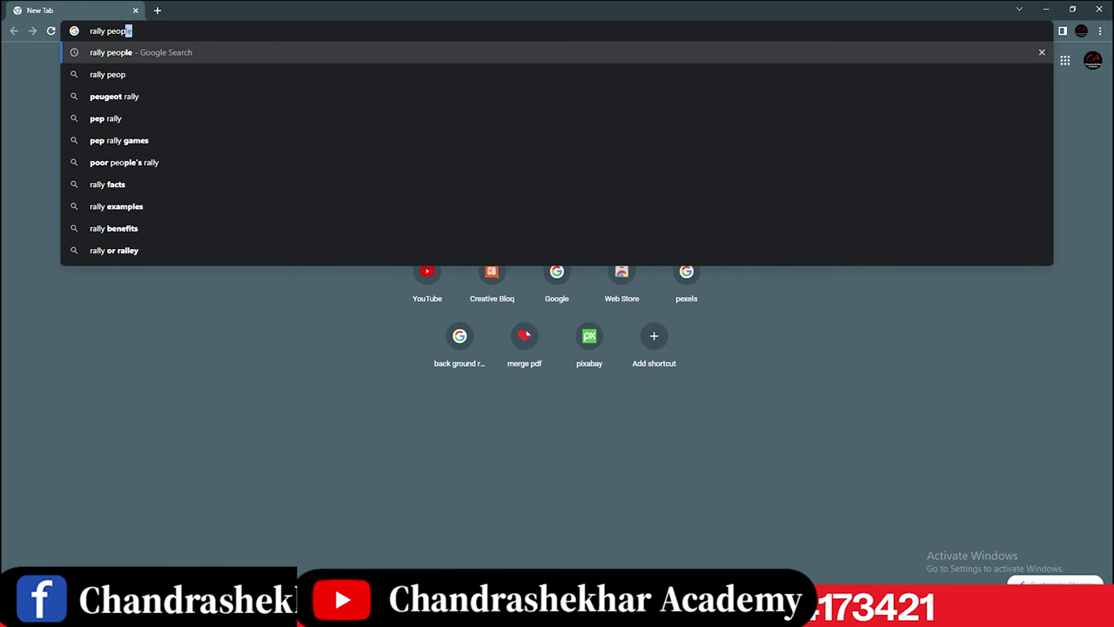
{"action": "key", "text": "Return"}
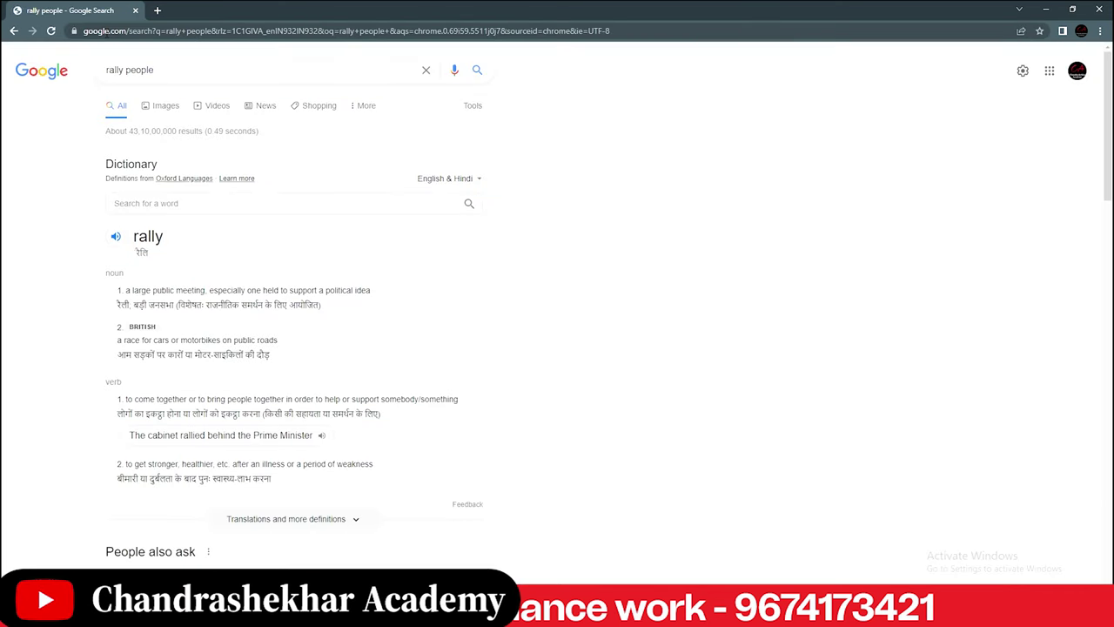
{"action": "left_click", "coordinate": [162, 105]}
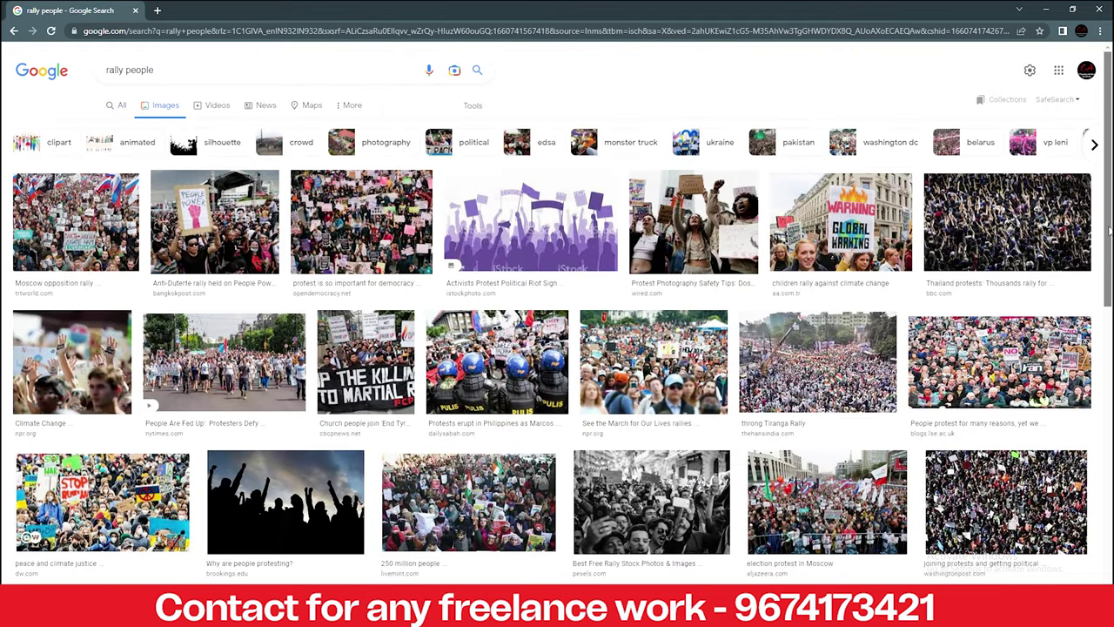
{"action": "scroll", "coordinate": [1107, 234], "scroll_direction": "down", "scroll_amount": 1}
{"action": "scroll", "coordinate": [1108, 233], "scroll_direction": "down", "scroll_amount": 2}
{"action": "scroll", "coordinate": [1107, 234], "scroll_direction": "down", "scroll_amount": 2}
{"action": "scroll", "coordinate": [557, 328], "scroll_direction": "down", "scroll_amount": 1}
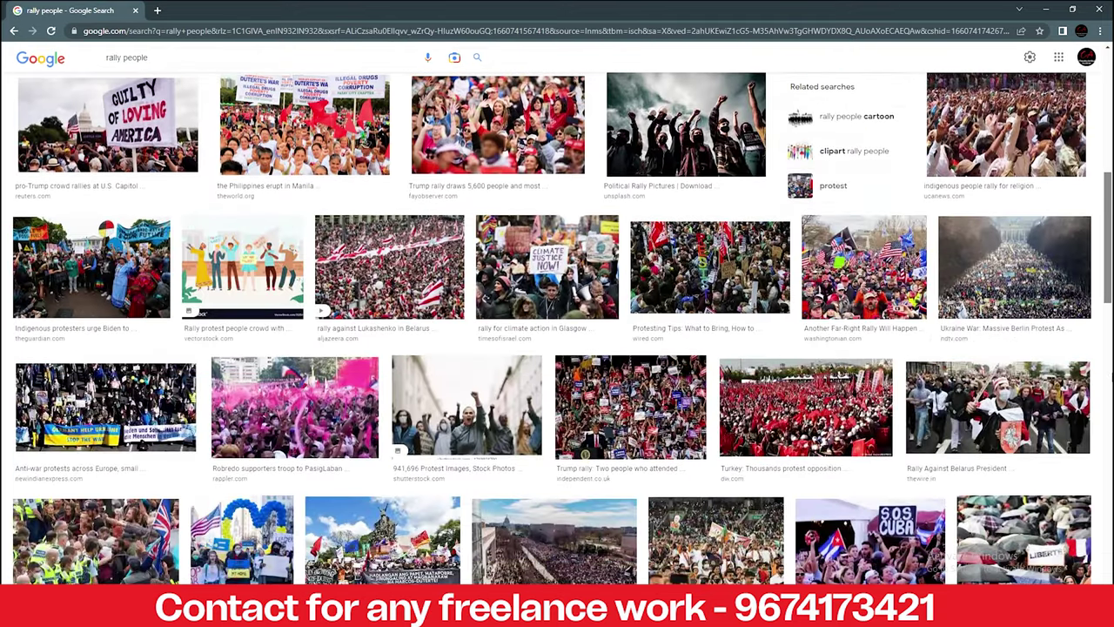
{"action": "scroll", "coordinate": [452, 498], "scroll_direction": "down", "scroll_amount": 2}
{"action": "scroll", "coordinate": [452, 498], "scroll_direction": "up", "scroll_amount": 1}
{"action": "scroll", "coordinate": [453, 498], "scroll_direction": "down", "scroll_amount": 3}
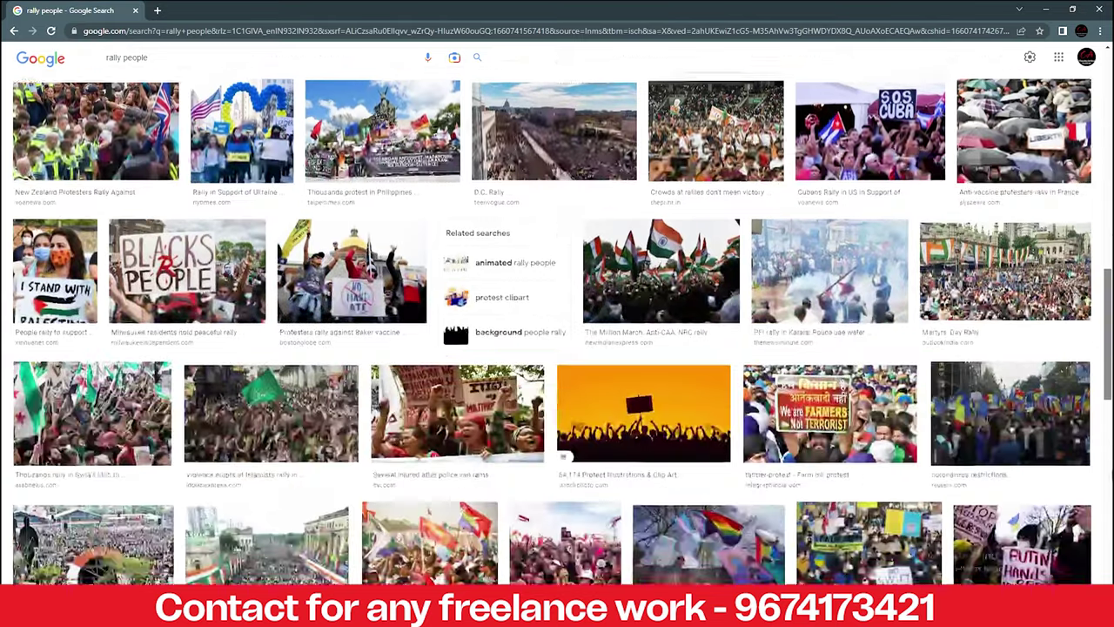
{"action": "scroll", "coordinate": [453, 150], "scroll_direction": "down", "scroll_amount": 2}
{"action": "scroll", "coordinate": [1092, 428], "scroll_direction": "up", "scroll_amount": 2}
{"action": "scroll", "coordinate": [1092, 428], "scroll_direction": "up", "scroll_amount": 2}
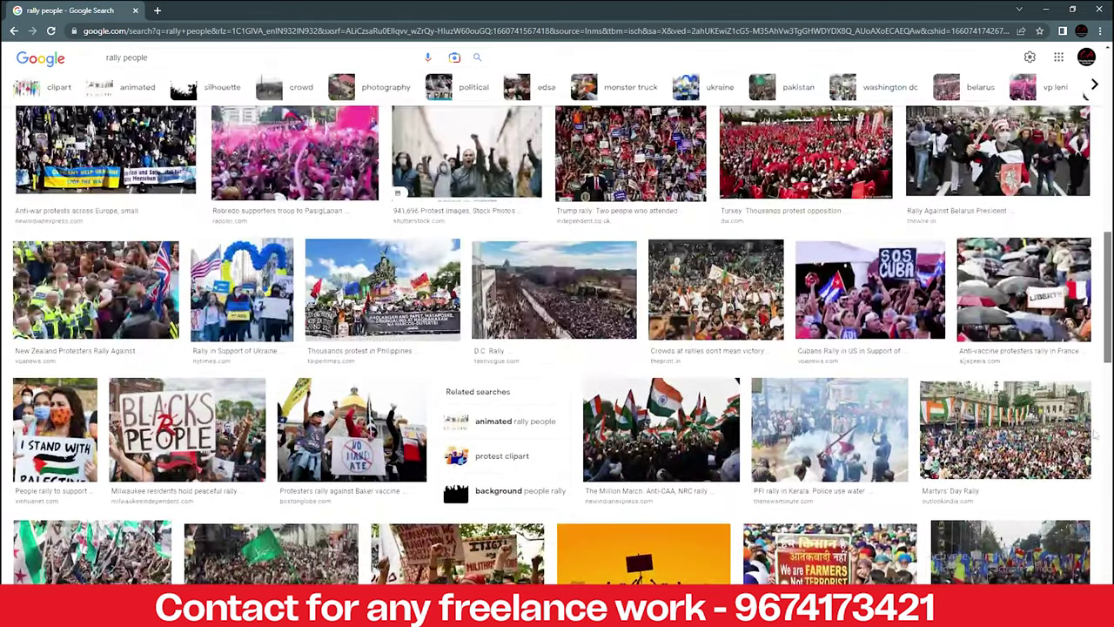
{"action": "scroll", "coordinate": [1092, 428], "scroll_direction": "up", "scroll_amount": 3}
{"action": "scroll", "coordinate": [1092, 428], "scroll_direction": "up", "scroll_amount": 3}
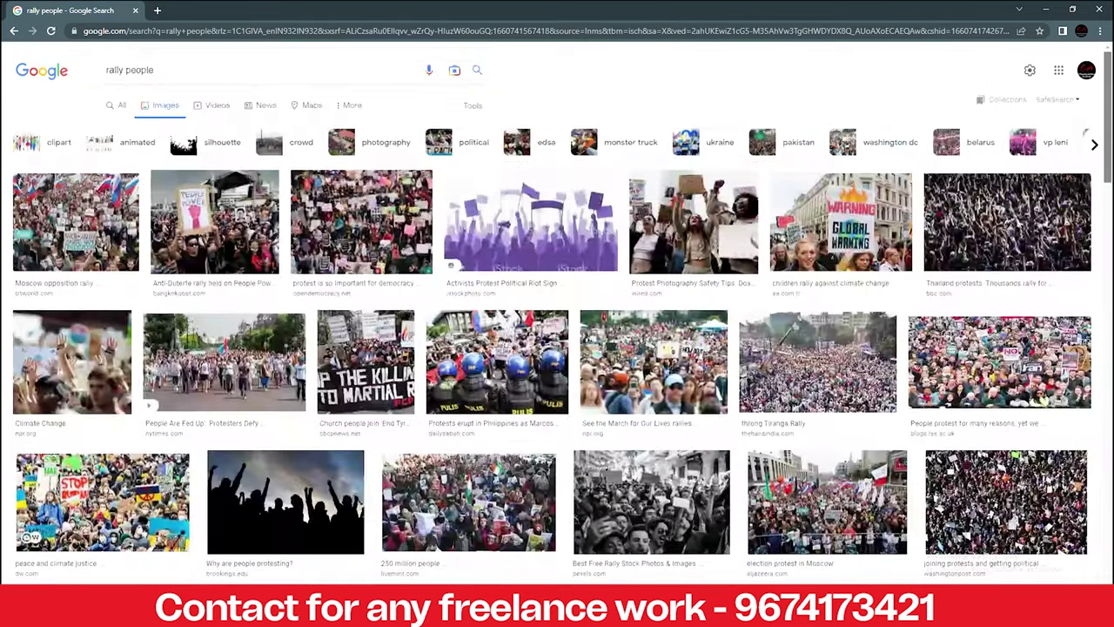
Step: Save the dense crowd photo to Downloads as download (1)
{"action": "right_click", "coordinate": [992, 224]}
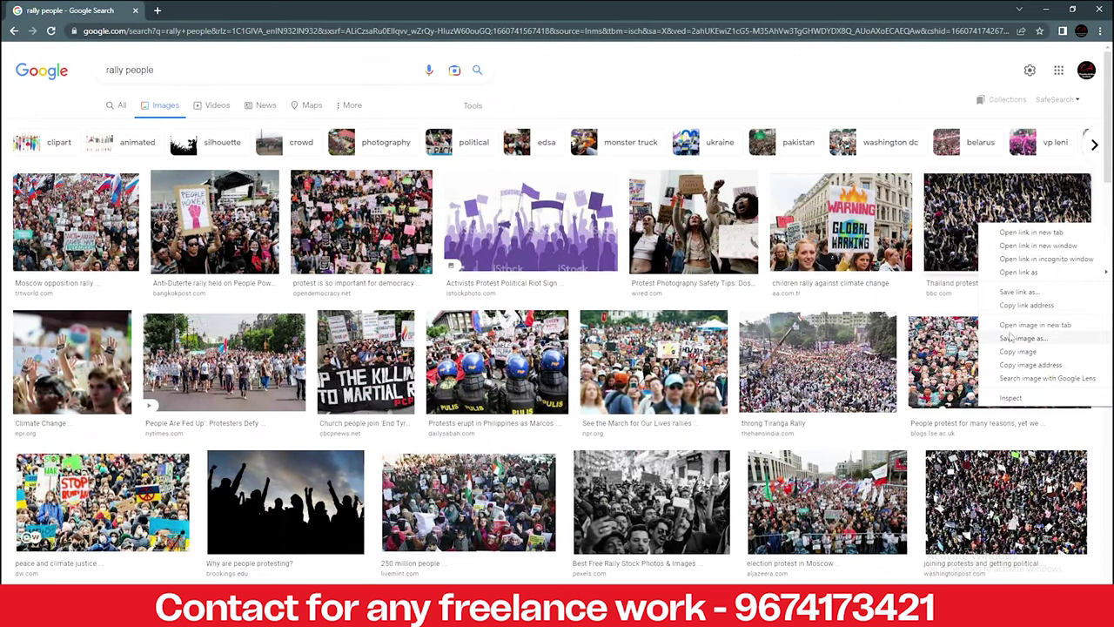
{"action": "left_click", "coordinate": [1011, 337]}
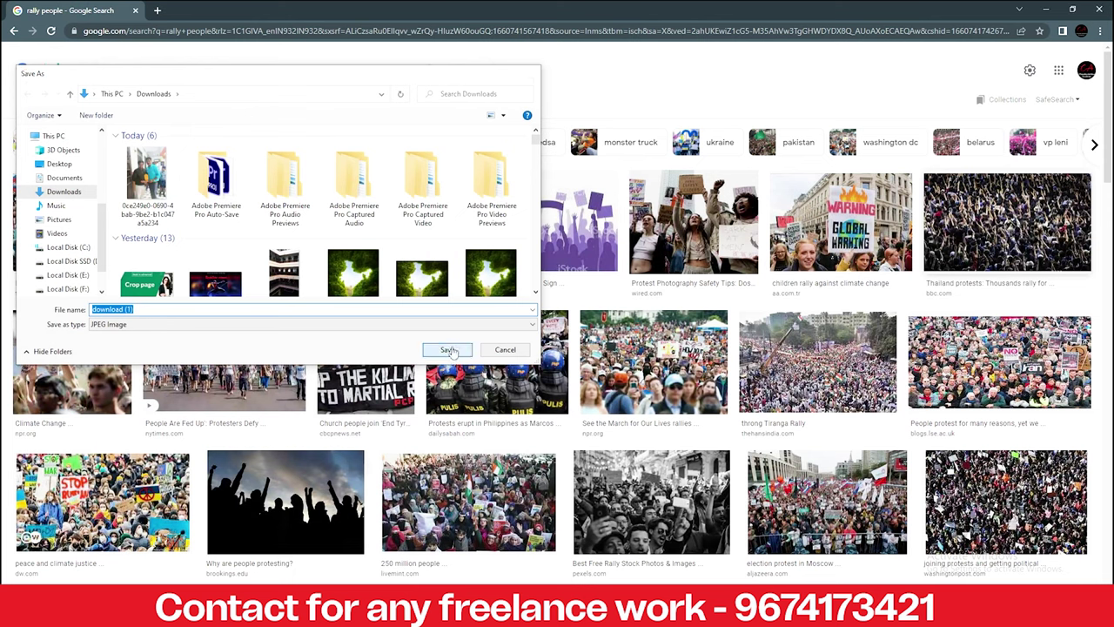
{"action": "left_click", "coordinate": [447, 350]}
{"action": "right_click", "coordinate": [135, 575]}
Step: Place the crowd photo into the poster, scaled across the full top width
{"action": "left_click", "coordinate": [139, 547]}
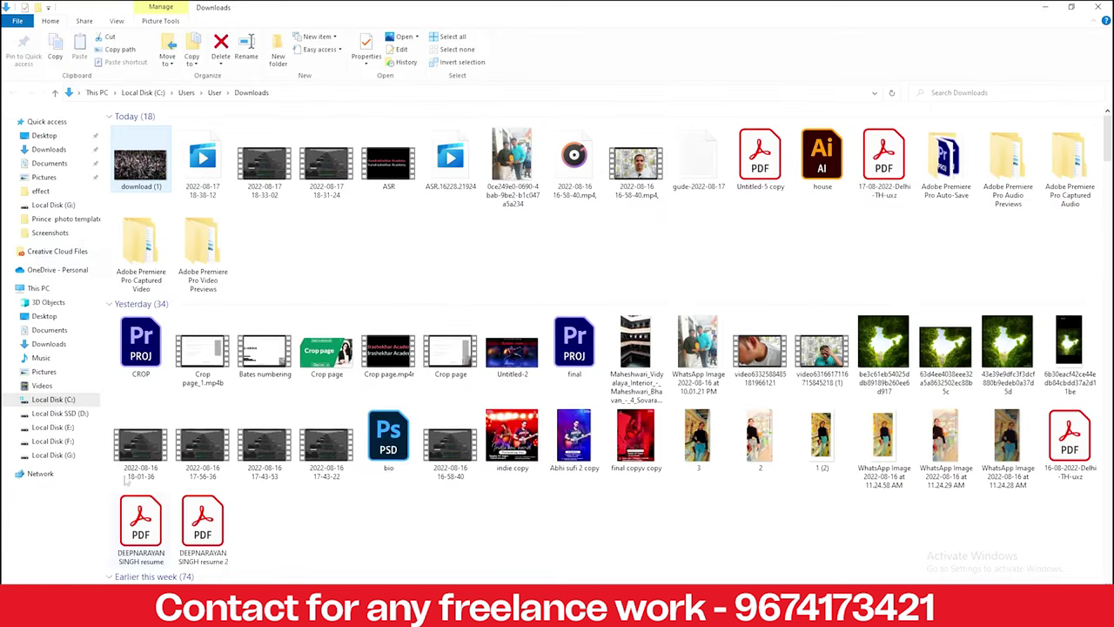
{"action": "left_click_drag", "start_coordinate": [134, 178], "coordinate": [399, 222]}
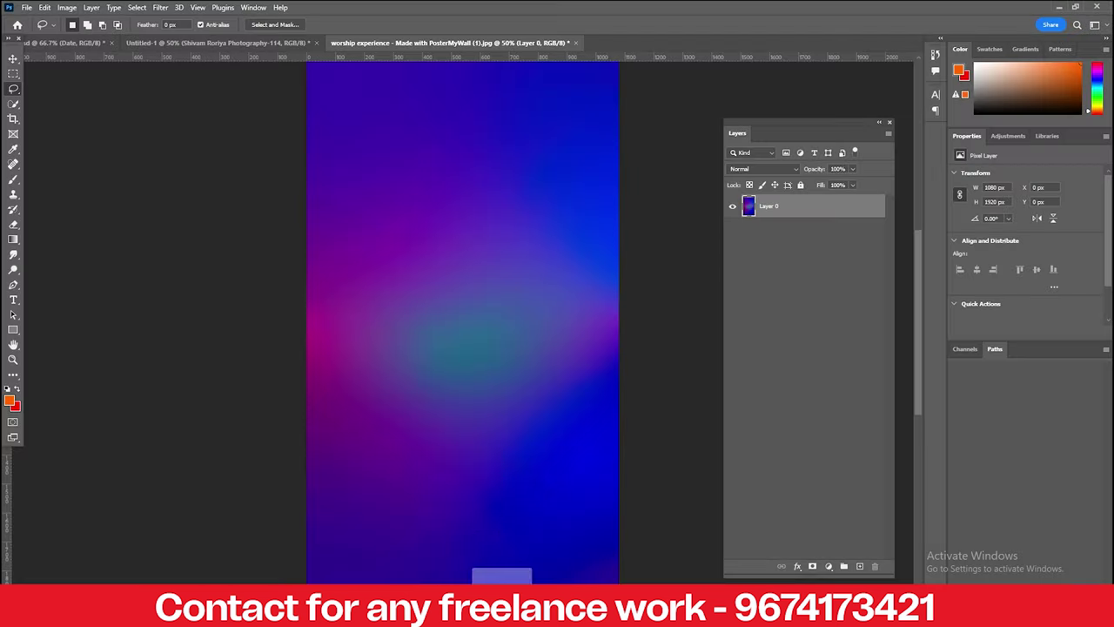
{"action": "left_click_drag", "start_coordinate": [420, 303], "coordinate": [284, 229]}
{"action": "left_click_drag", "start_coordinate": [353, 287], "coordinate": [376, 121]}
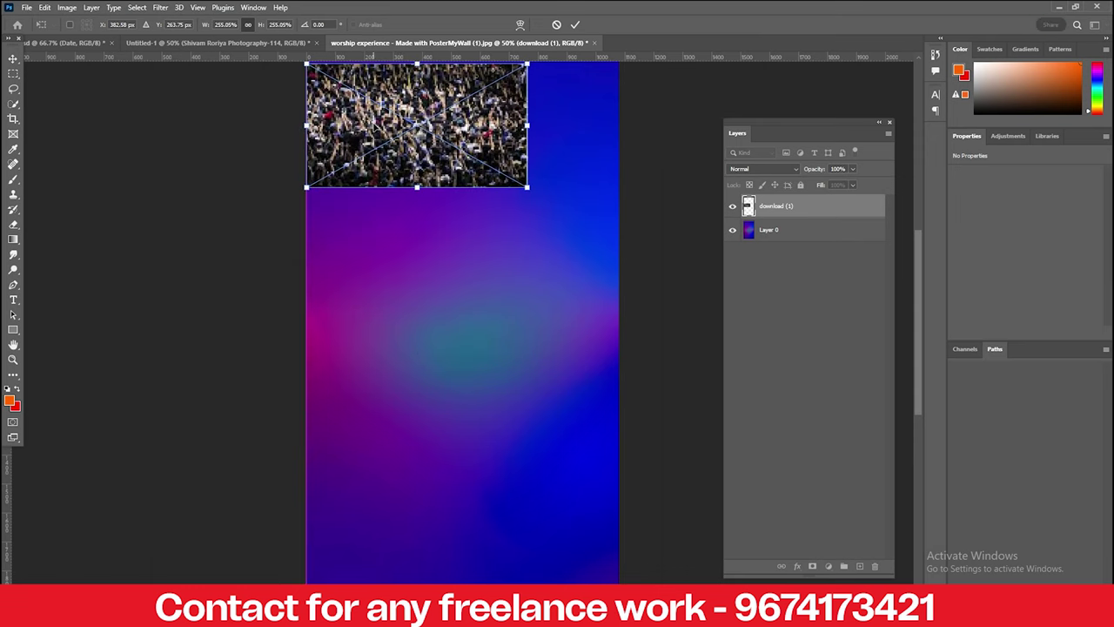
{"action": "left_click_drag", "start_coordinate": [527, 185], "coordinate": [649, 252]}
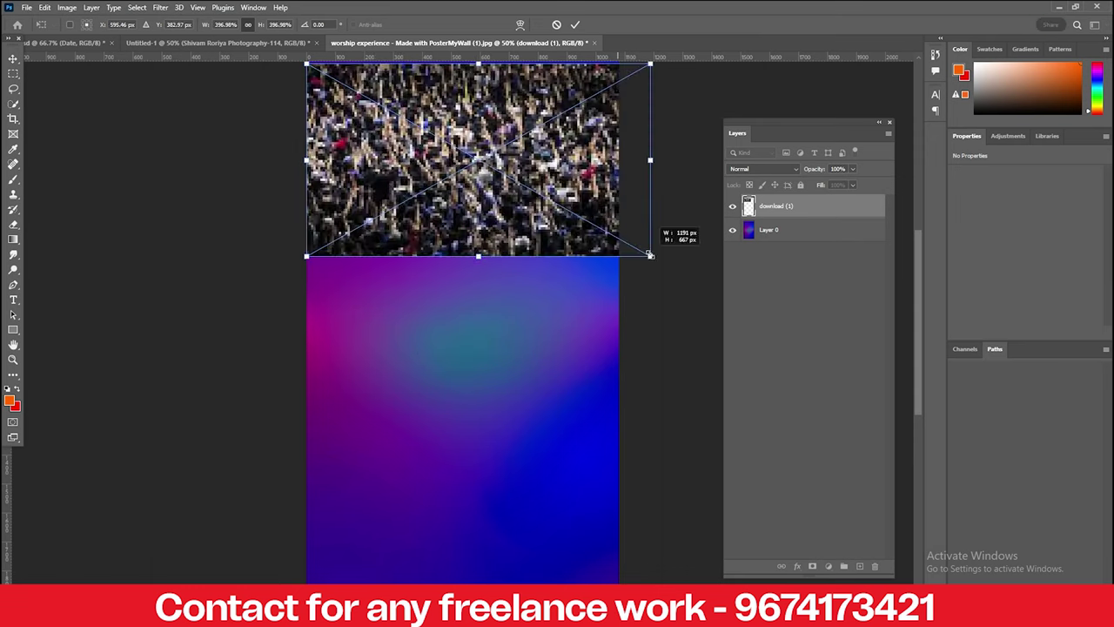
{"action": "left_click_drag", "start_coordinate": [609, 201], "coordinate": [532, 194]}
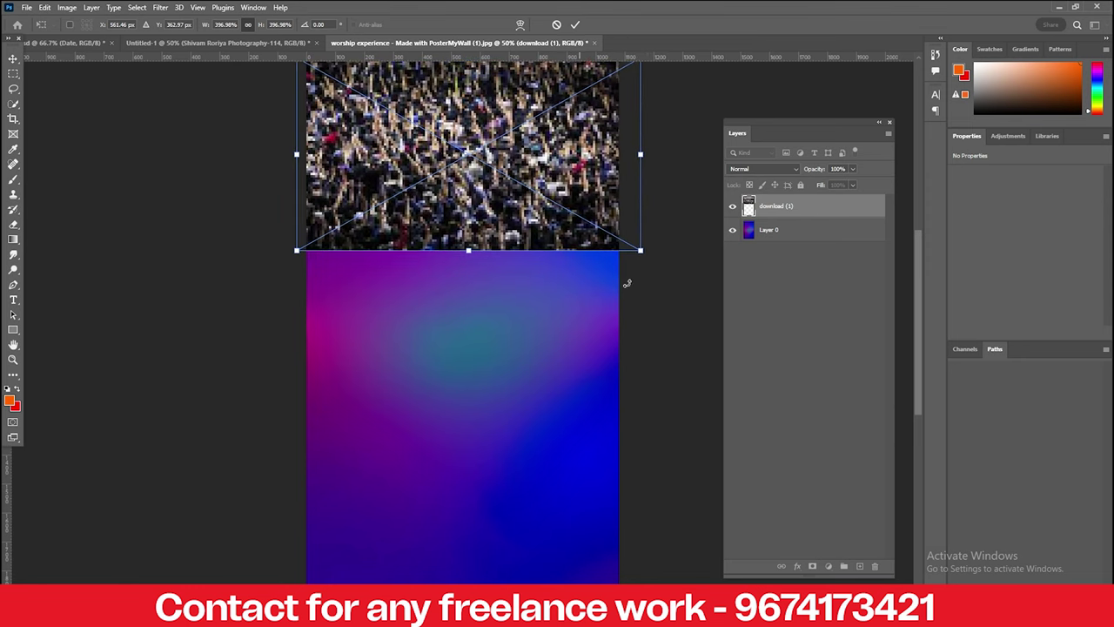
{"action": "key", "text": "Return"}
{"action": "key", "text": "l"}
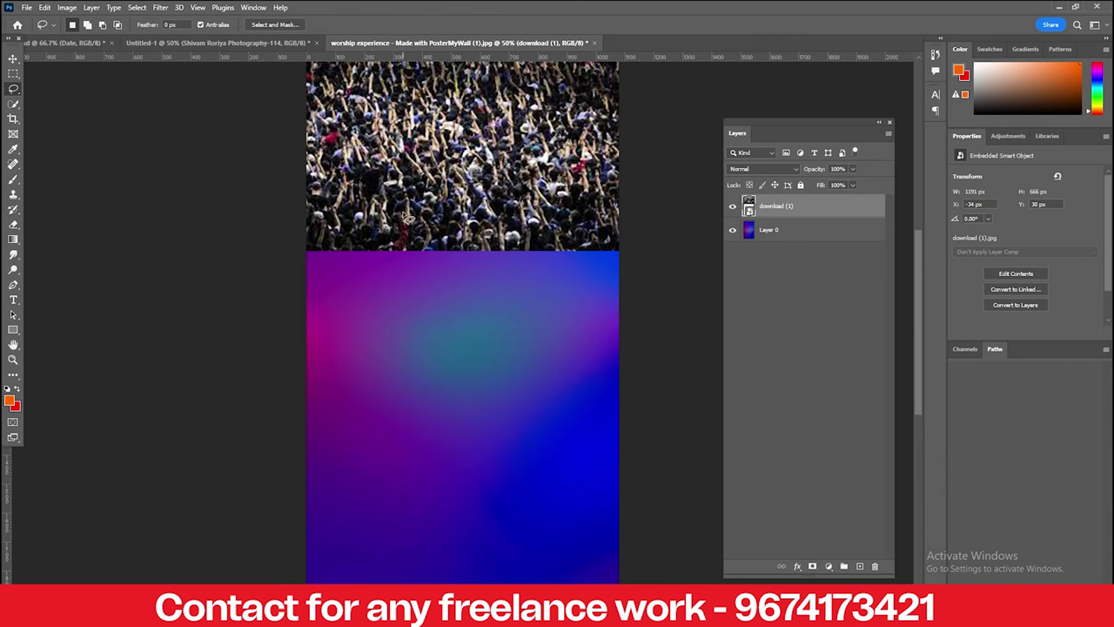
Step: Stretch the crowd photo further down the poster with Free Transform
{"action": "key", "text": "ctrl+t"}
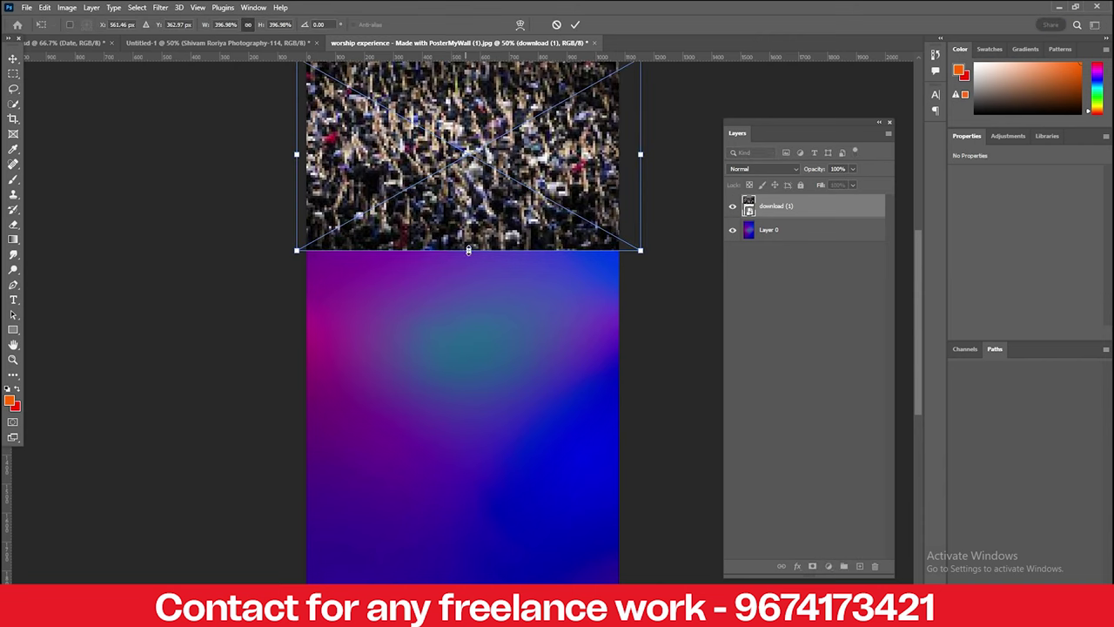
{"action": "left_click_drag", "start_coordinate": [469, 251], "coordinate": [488, 305]}
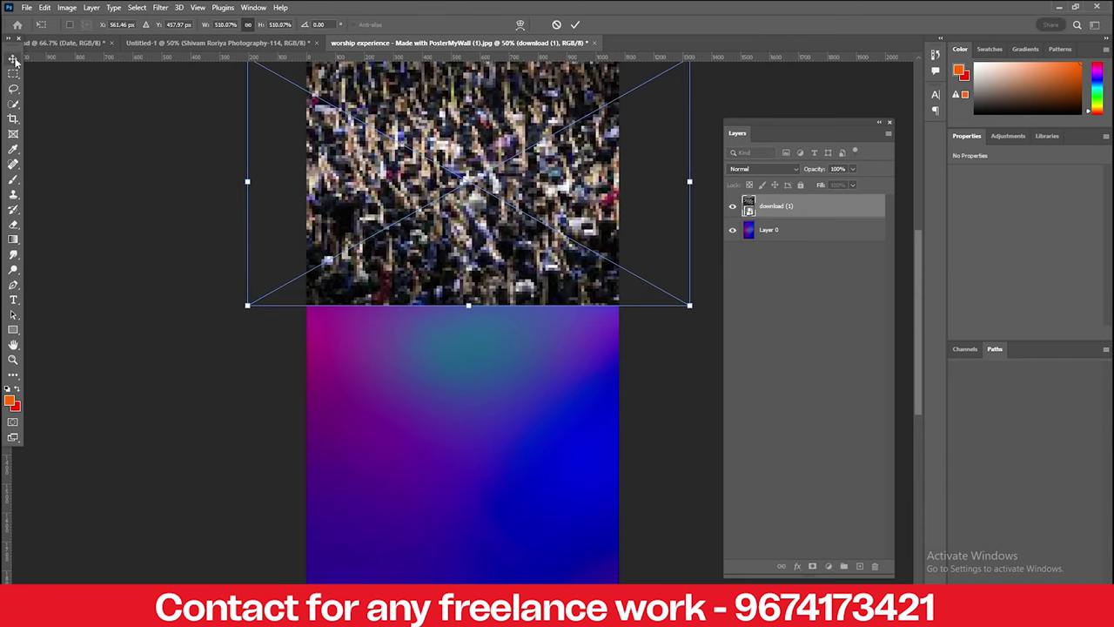
{"action": "left_click", "coordinate": [14, 59]}
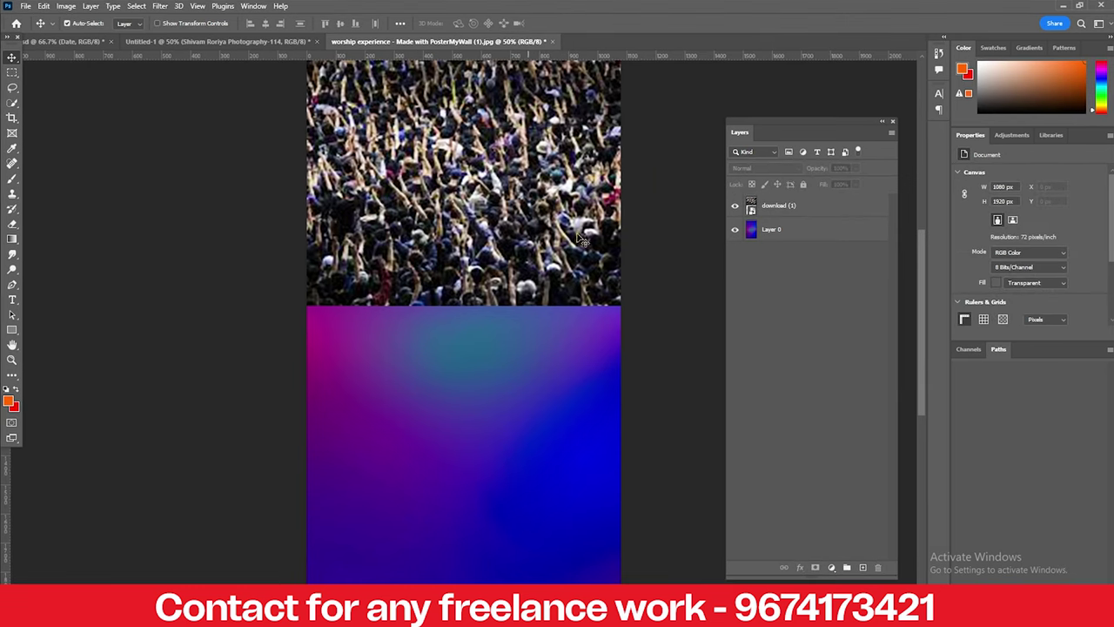
Step: Set the download (1) crowd layer's blend mode to Luminosity
{"action": "left_click", "coordinate": [783, 211]}
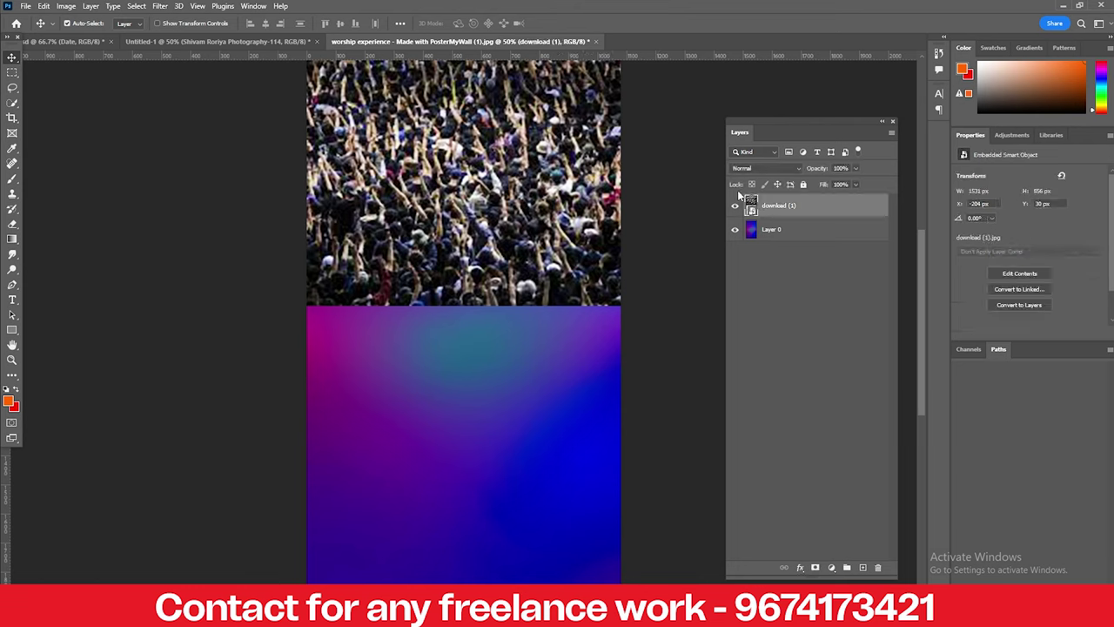
{"action": "left_click", "coordinate": [759, 168]}
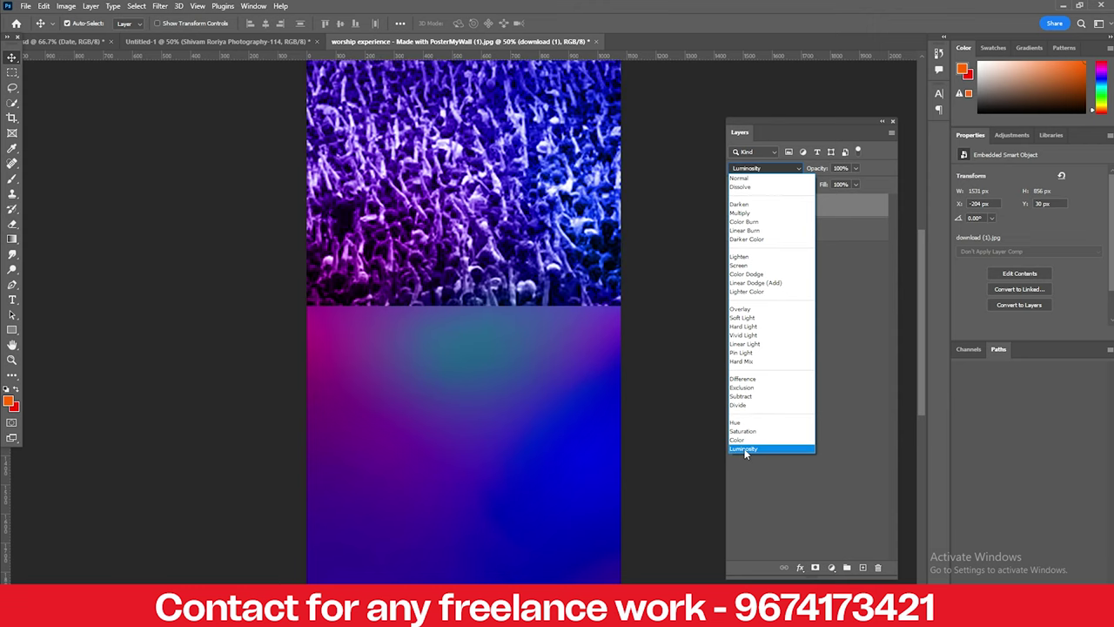
{"action": "left_click", "coordinate": [745, 449]}
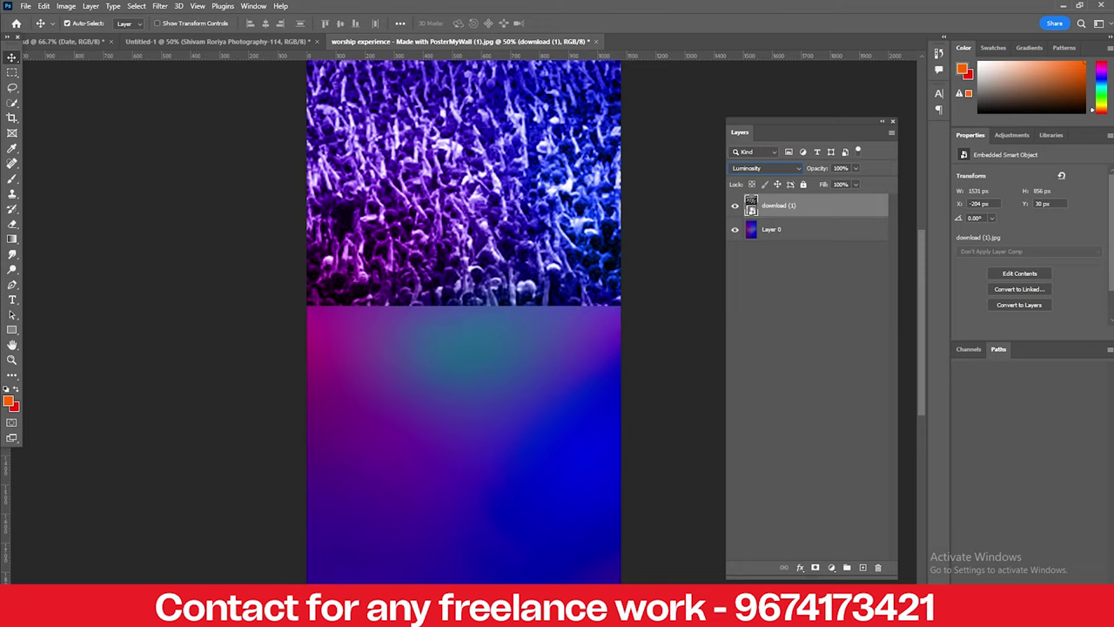
Step: Add a layer mask to the crowd layer and set the brush to 50% opacity and flow
{"action": "left_click", "coordinate": [815, 567]}
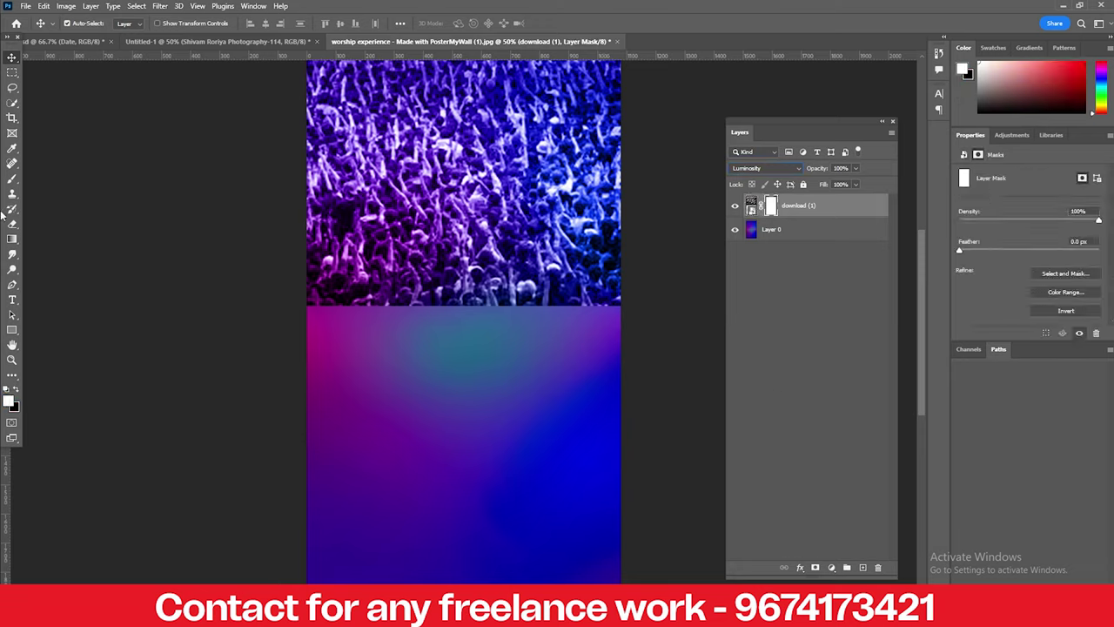
{"action": "left_click", "coordinate": [11, 179]}
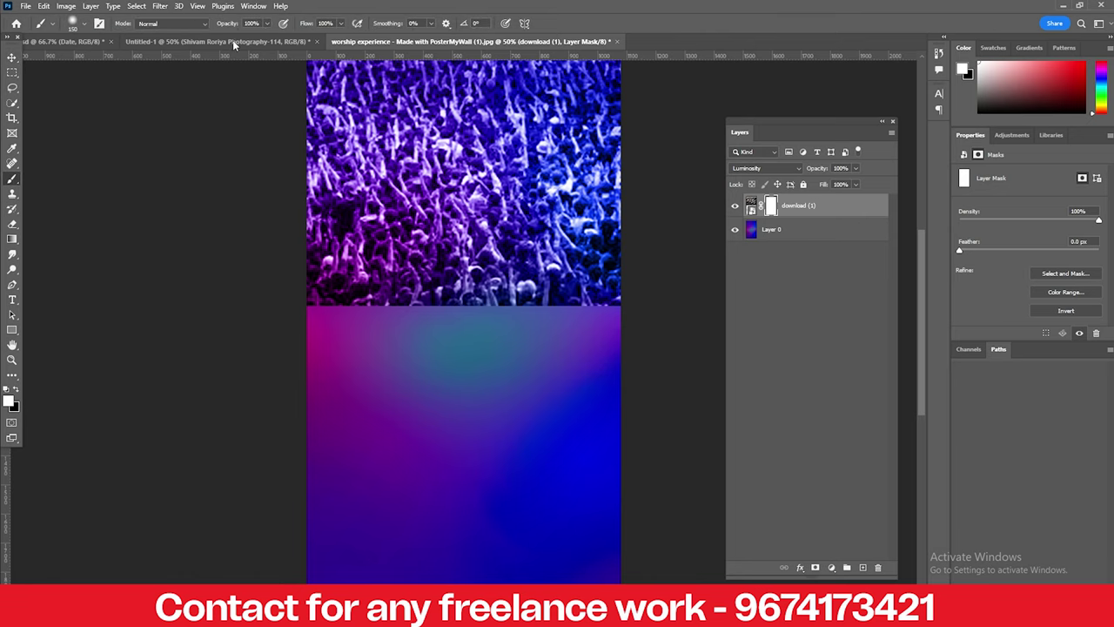
{"action": "left_click", "coordinate": [267, 23]}
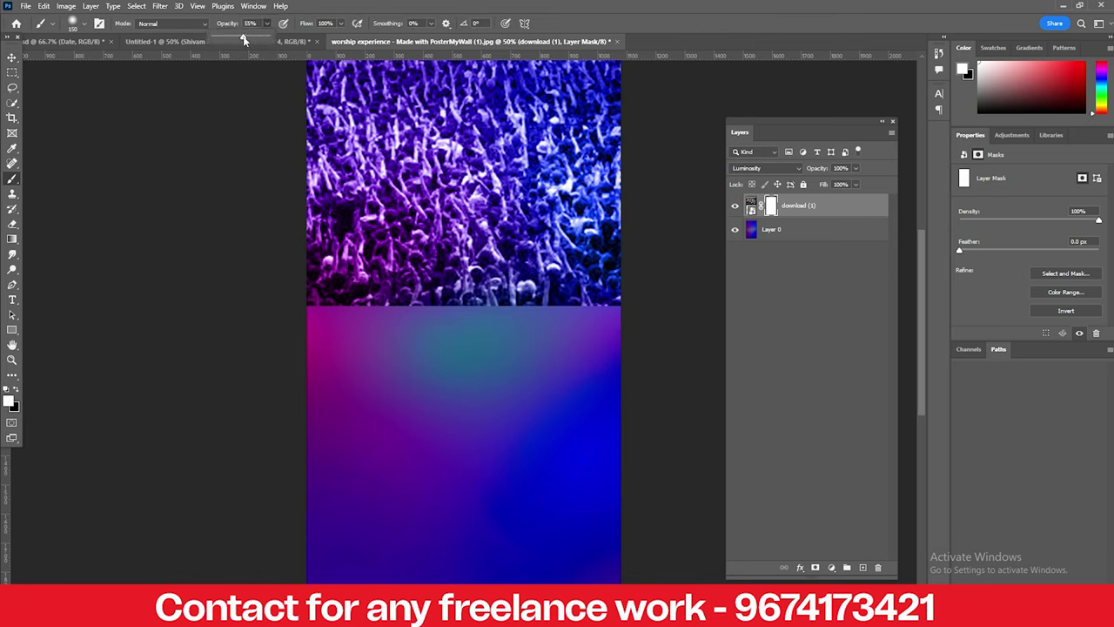
{"action": "type", "text": "50"}
{"action": "key", "text": "Return"}
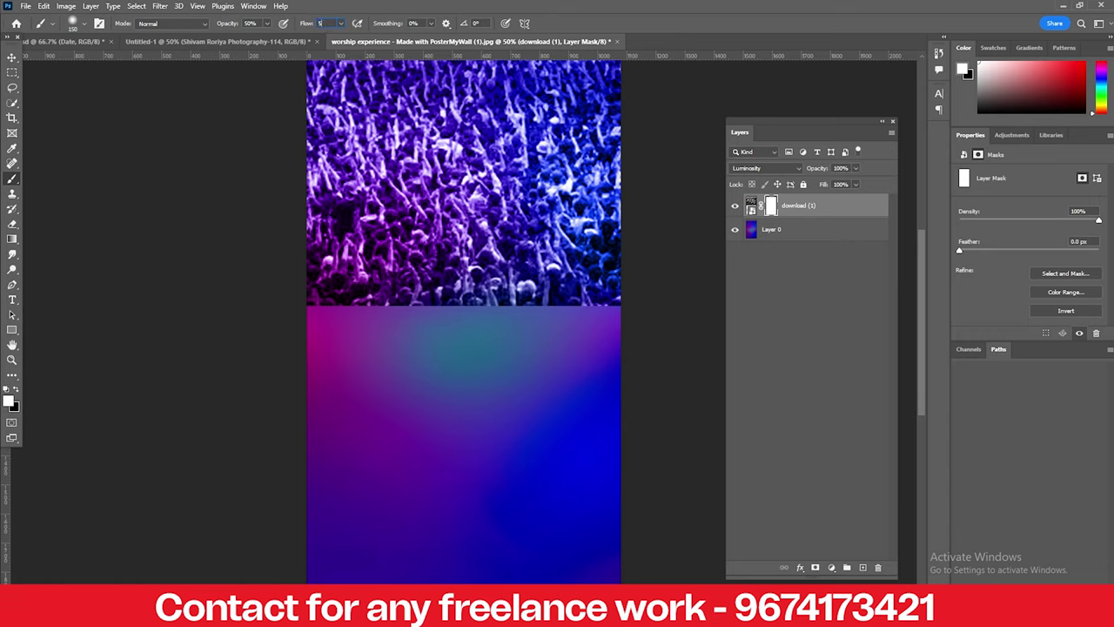
{"action": "left_click", "coordinate": [46, 96]}
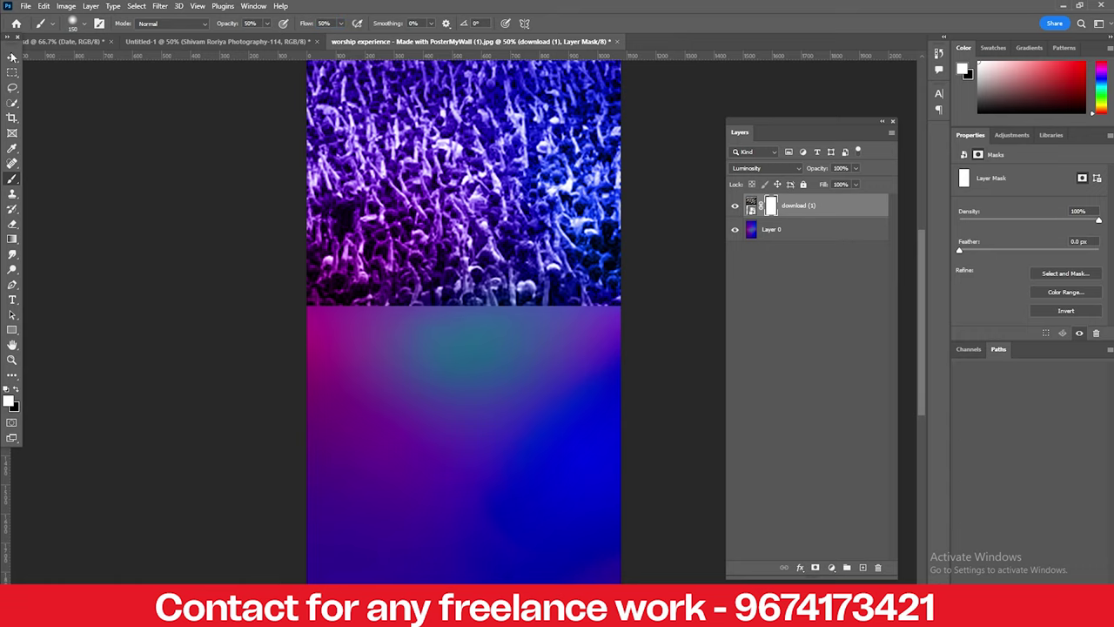
{"action": "left_click", "coordinate": [74, 25]}
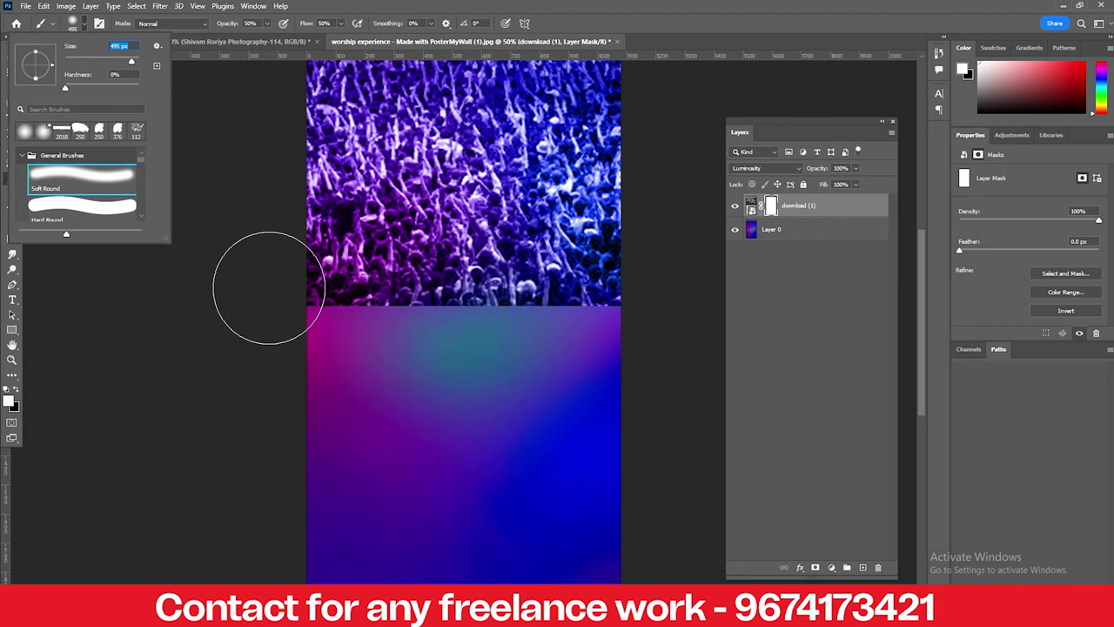
Step: With an enlarged black brush, paint the mask to fade the crowd's lower edge
{"action": "left_click", "coordinate": [242, 373]}
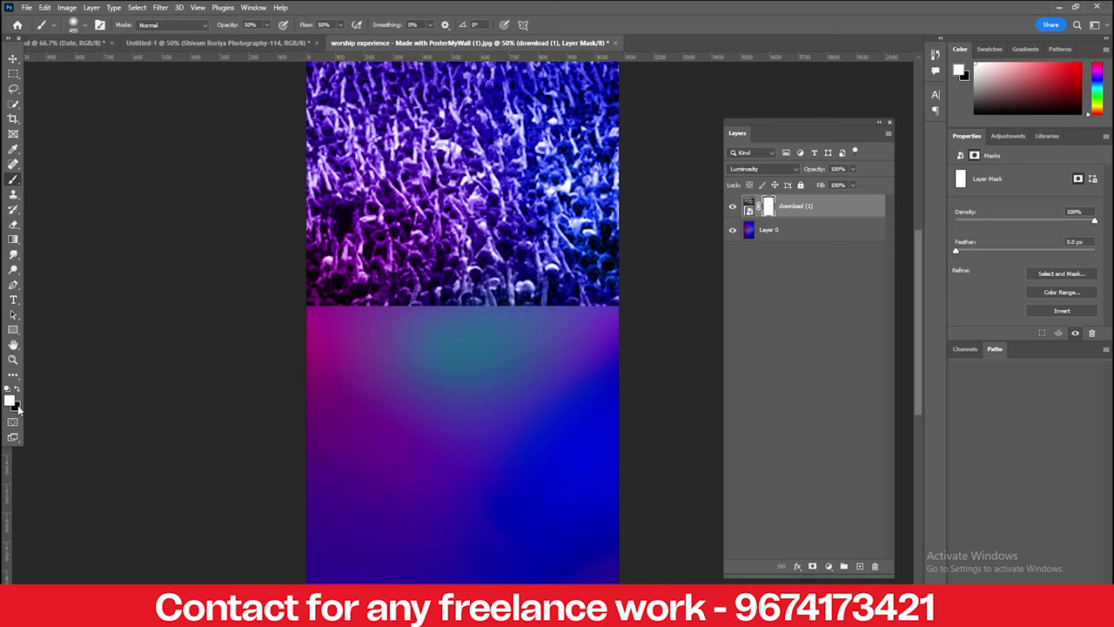
{"action": "left_click", "coordinate": [18, 390]}
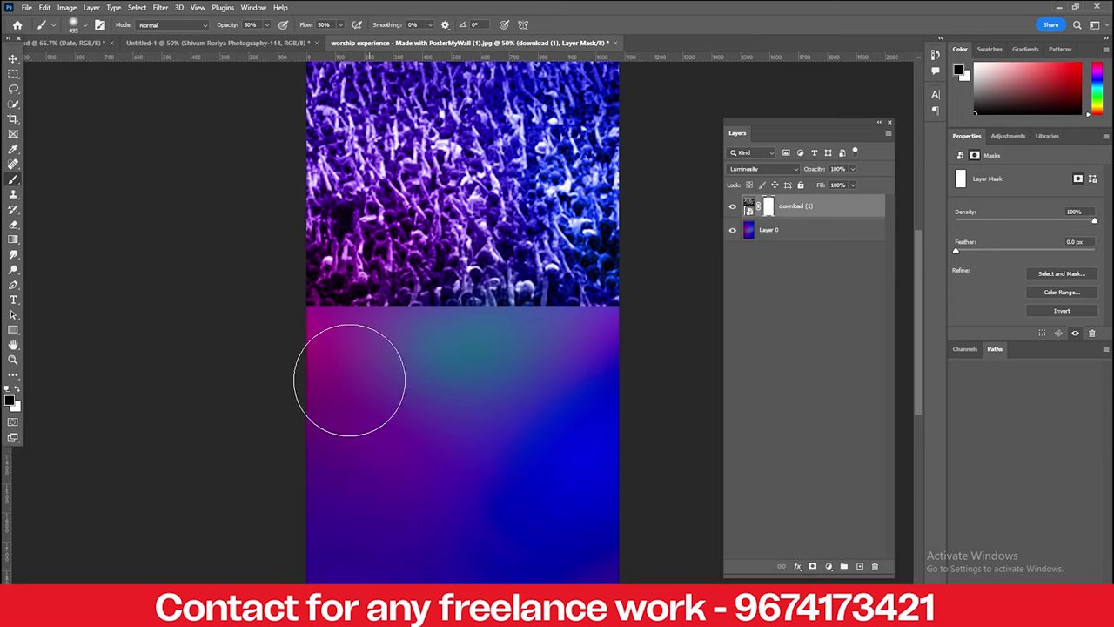
{"action": "mouse_move", "coordinate": [560, 342]}
{"action": "left_mouse_down"}
{"action": "mouse_move", "coordinate": [450, 356]}
{"action": "mouse_move", "coordinate": [653, 275]}
{"action": "mouse_move", "coordinate": [455, 335]}
{"action": "mouse_move", "coordinate": [314, 309]}
{"action": "mouse_move", "coordinate": [472, 360]}
{"action": "left_mouse_up"}
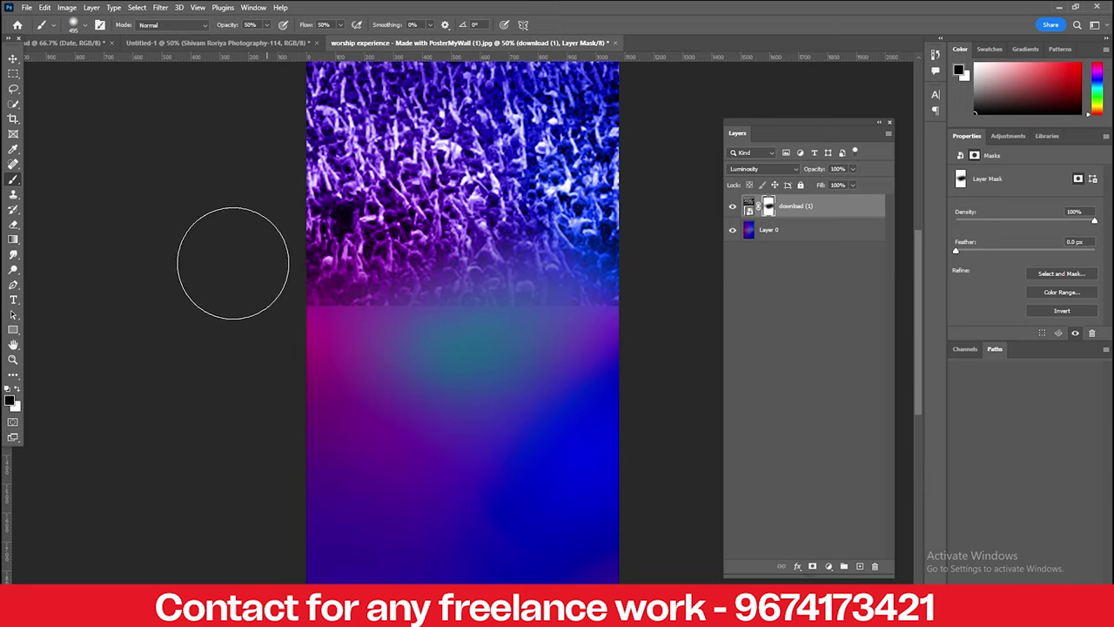
{"action": "mouse_move", "coordinate": [189, 293]}
{"action": "left_mouse_down"}
{"action": "mouse_move", "coordinate": [530, 305]}
{"action": "mouse_move", "coordinate": [406, 316]}
{"action": "mouse_move", "coordinate": [427, 380]}
{"action": "left_mouse_up"}
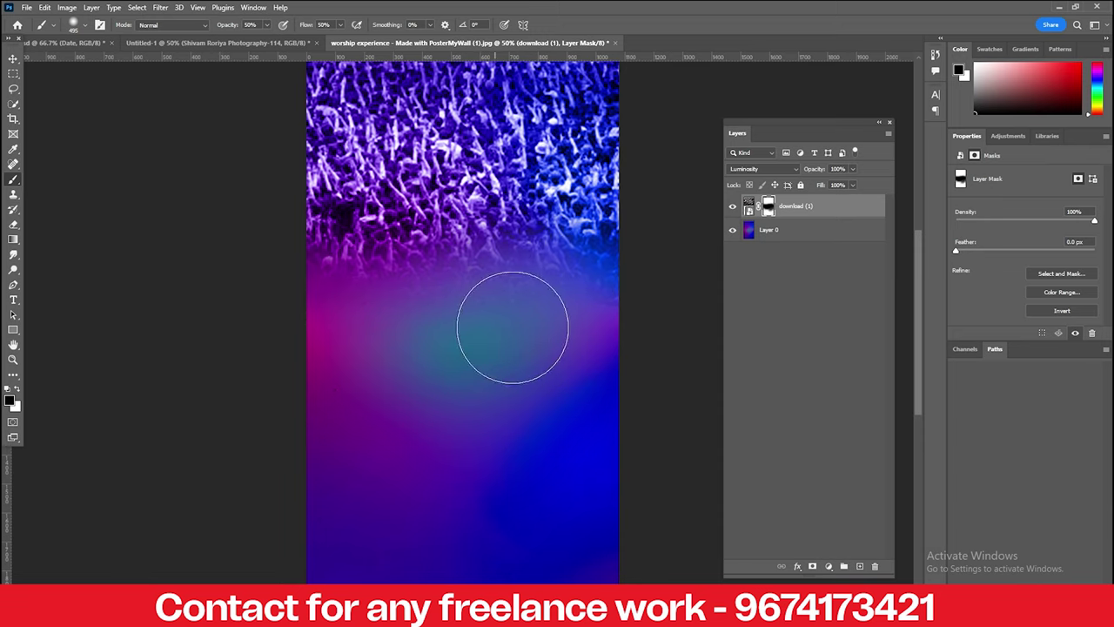
Step: Set the brush to 36% flow and 29% opacity, and drop crowd layer opacity to 68%
{"action": "left_click", "coordinate": [84, 24]}
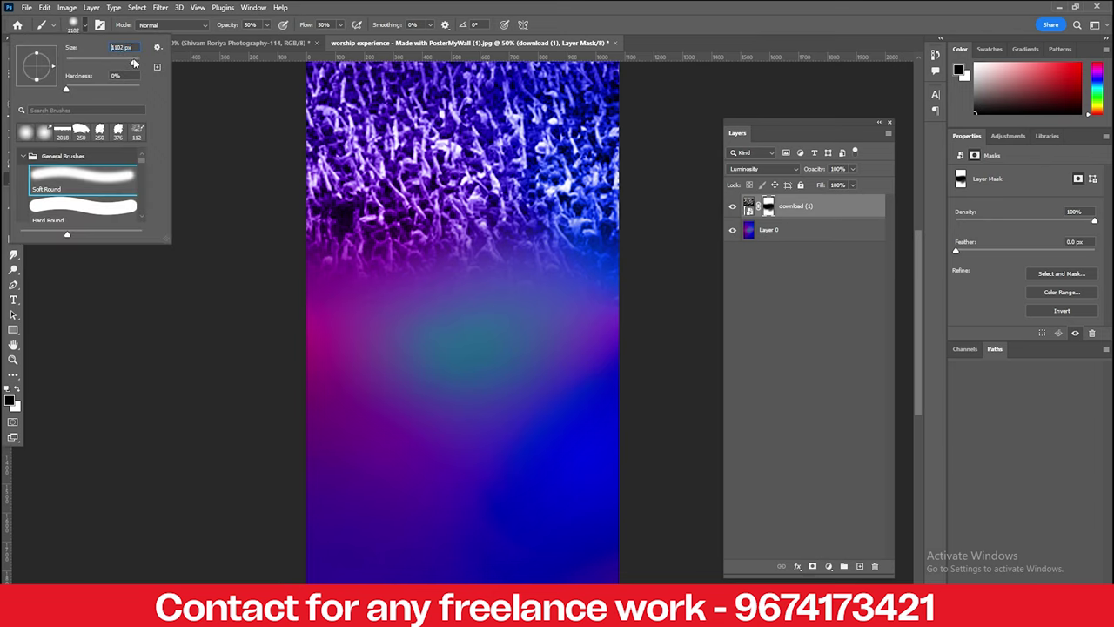
{"action": "left_click", "coordinate": [338, 27]}
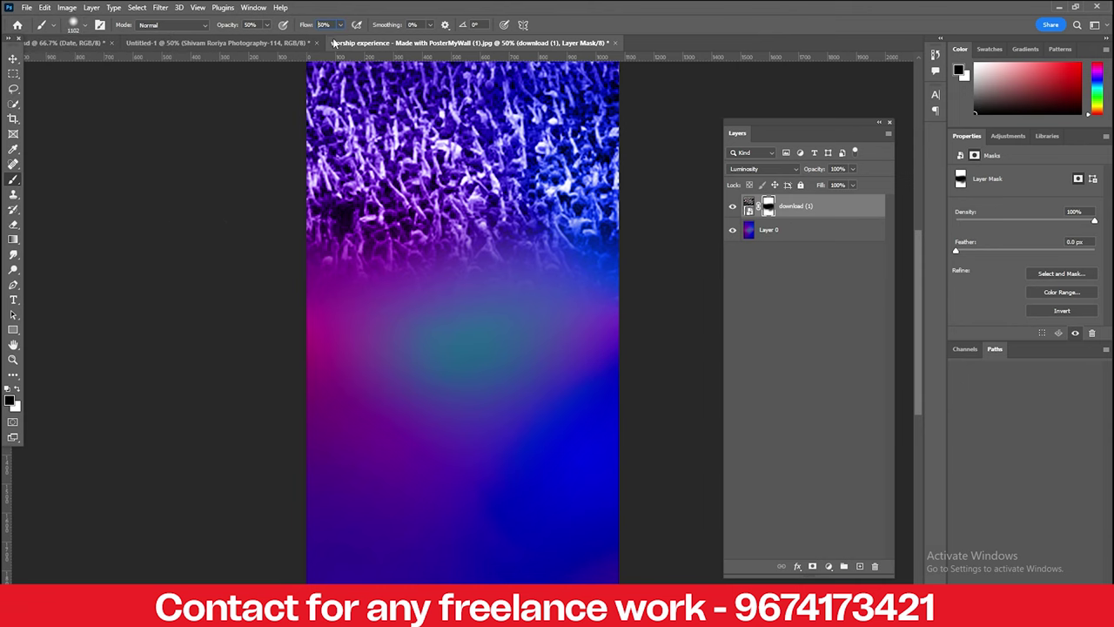
{"action": "left_click", "coordinate": [341, 26]}
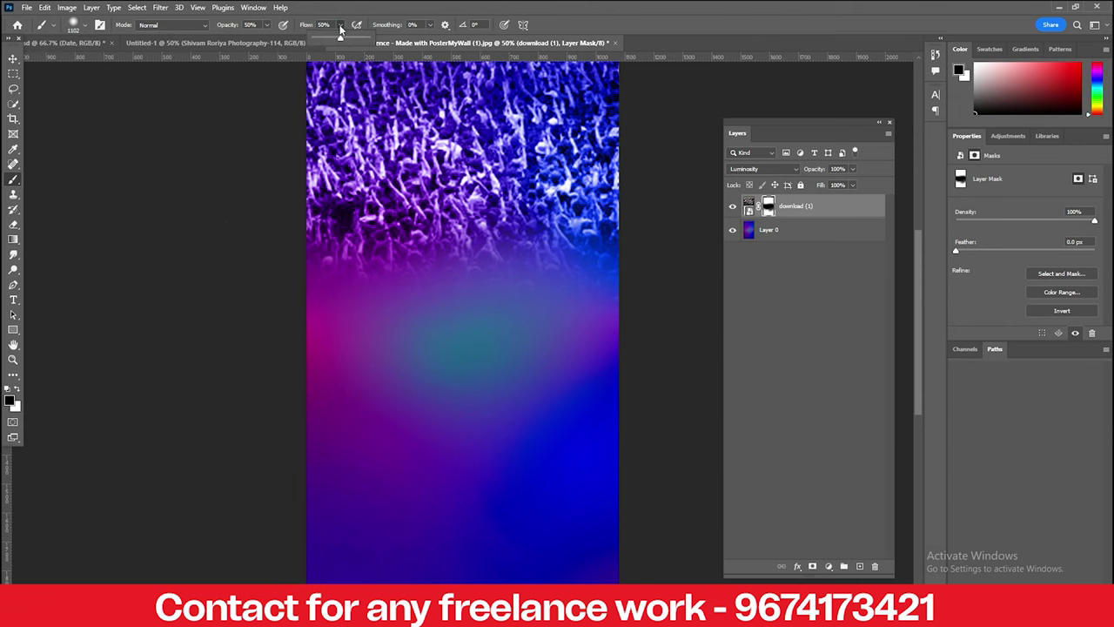
{"action": "left_click", "coordinate": [266, 25]}
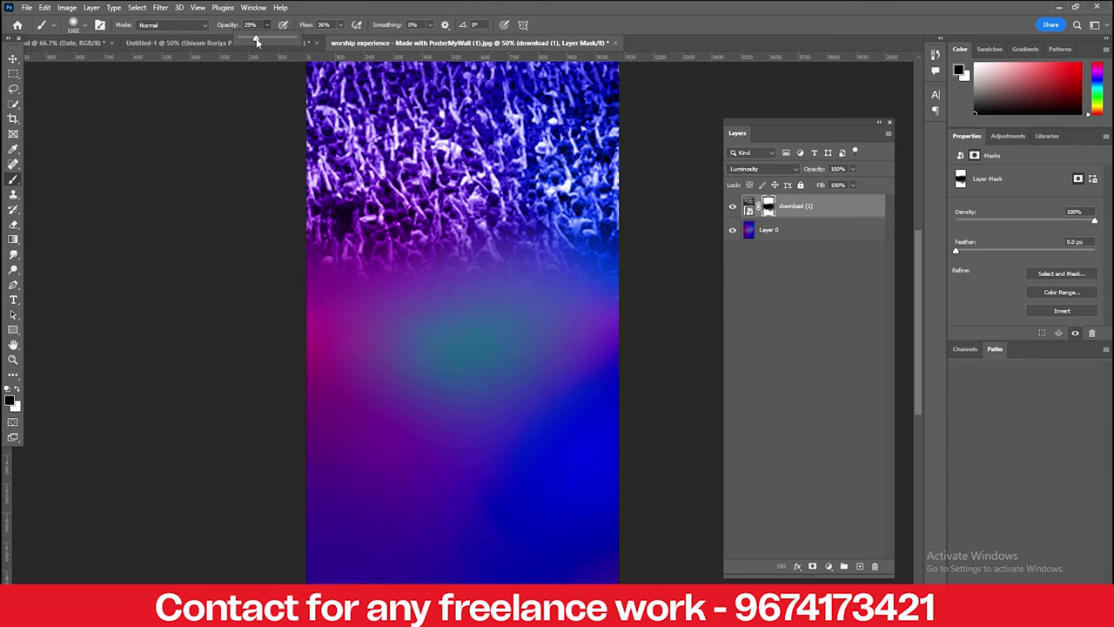
{"action": "left_click", "coordinate": [217, 187]}
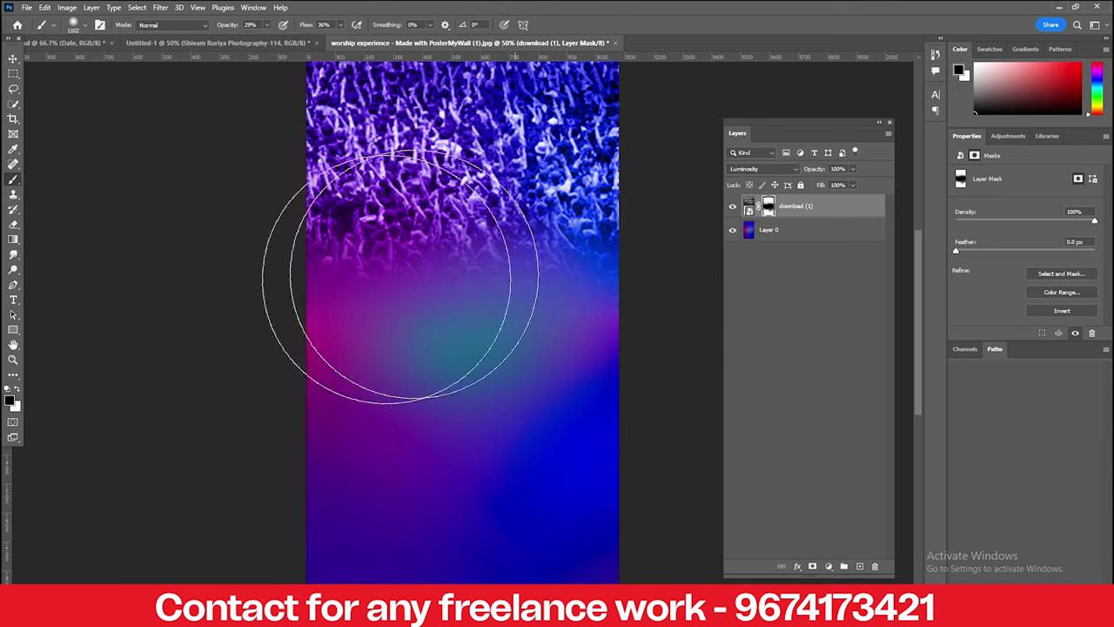
{"action": "left_click", "coordinate": [852, 170]}
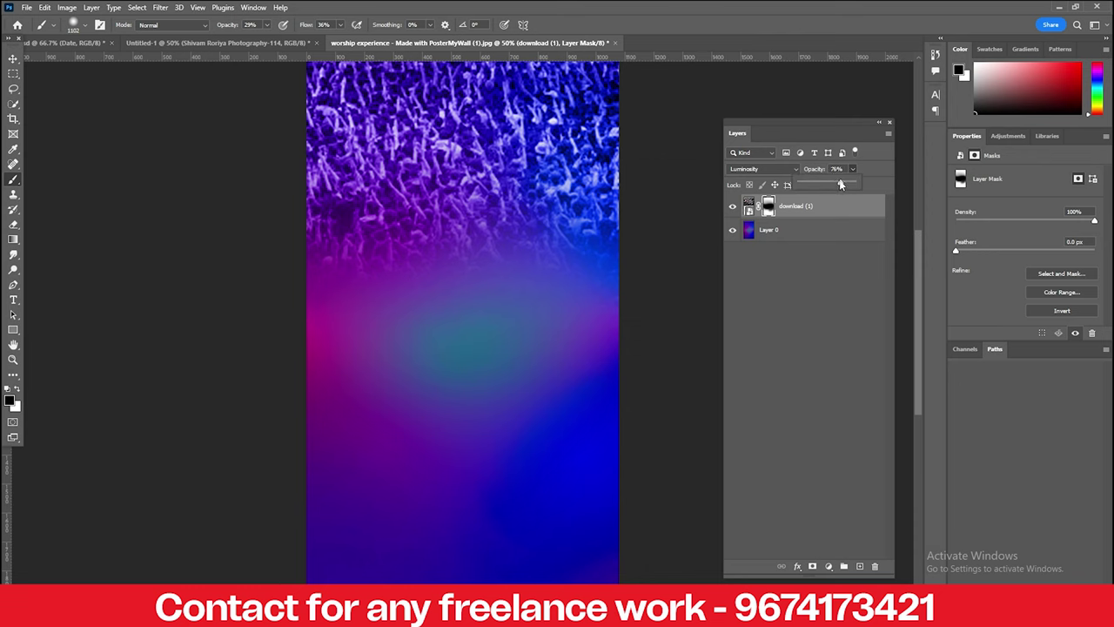
{"action": "left_click_drag", "start_coordinate": [840, 184], "coordinate": [837, 185]}
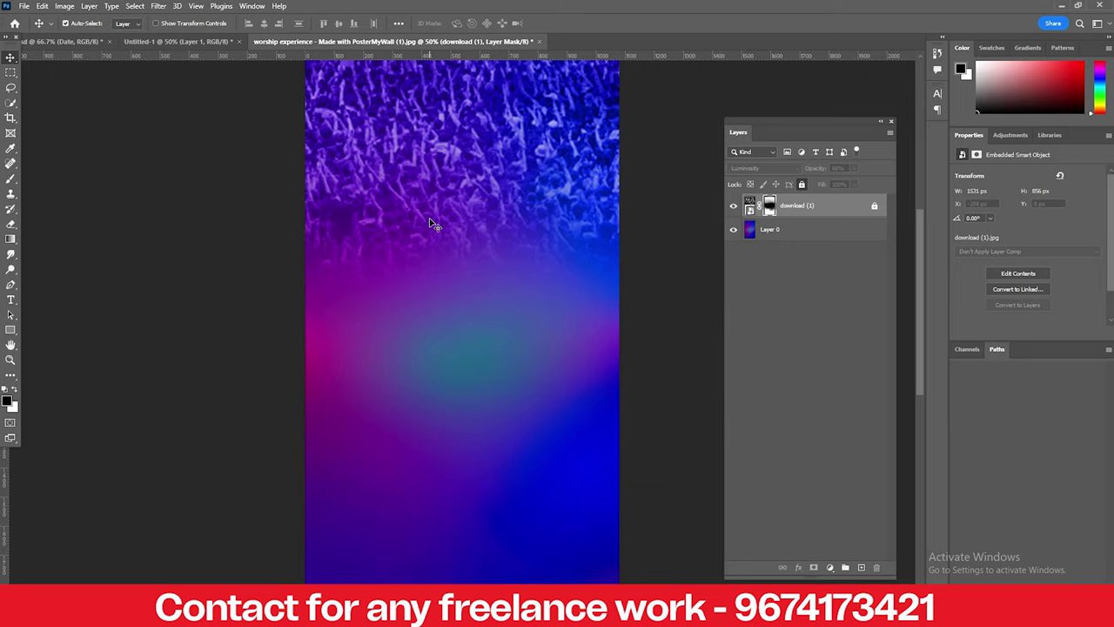
Step: Bring the stage-lights image from Untitled-1 into the poster, scaled to full width
{"action": "left_click_drag", "start_coordinate": [257, 139], "coordinate": [285, 57]}
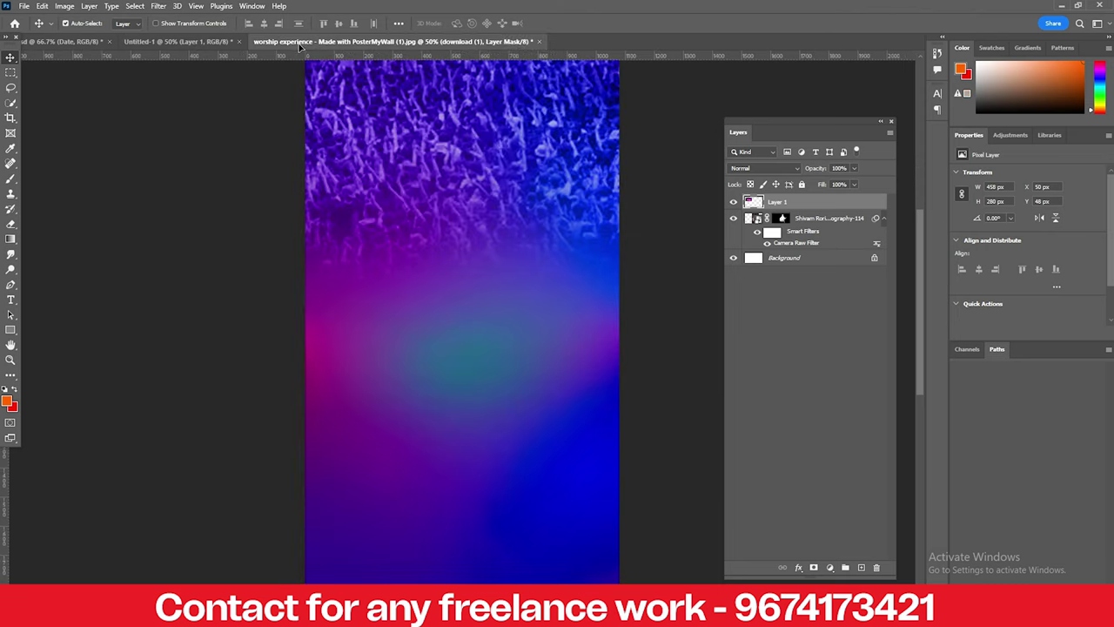
{"action": "left_click_drag", "start_coordinate": [285, 58], "coordinate": [416, 176]}
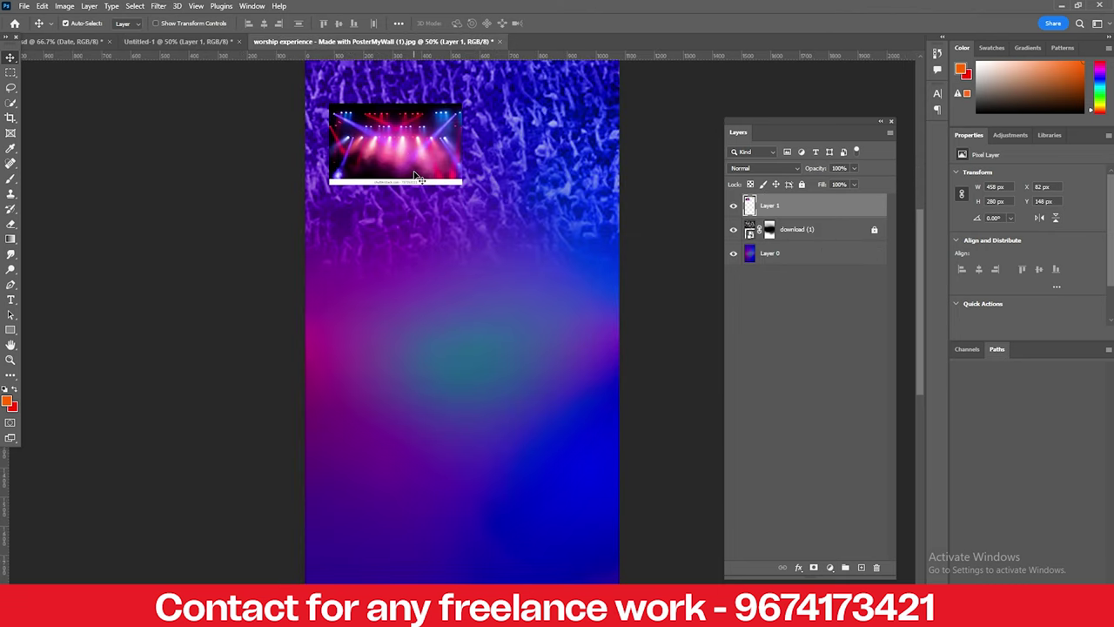
{"action": "key", "text": "ctrl+t"}
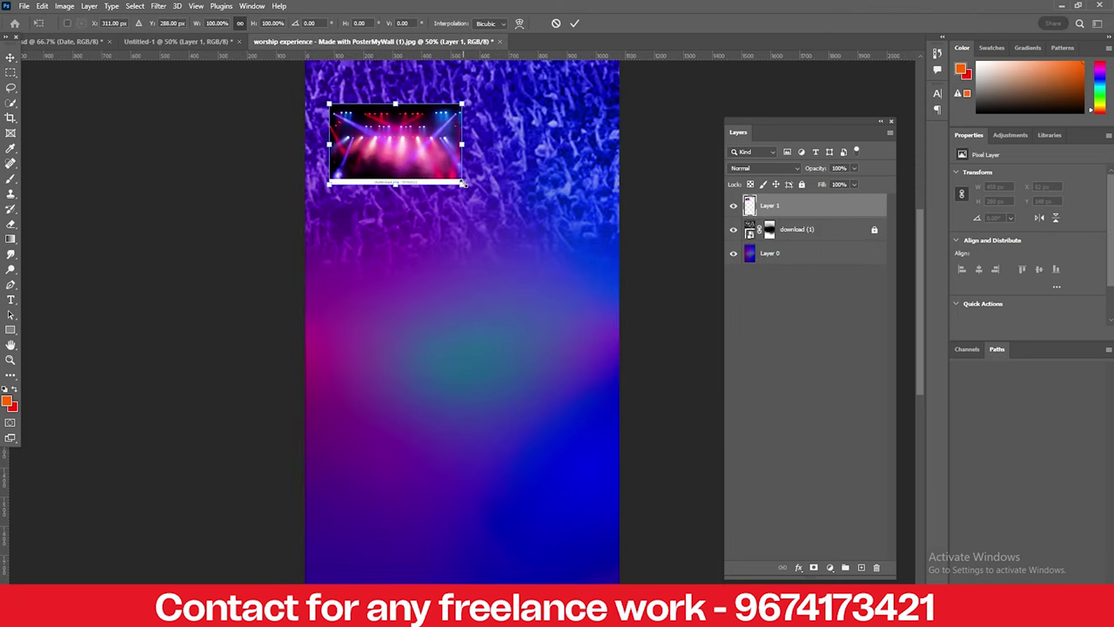
{"action": "left_click_drag", "start_coordinate": [463, 183], "coordinate": [621, 244]}
{"action": "left_click_drag", "start_coordinate": [510, 213], "coordinate": [500, 178]}
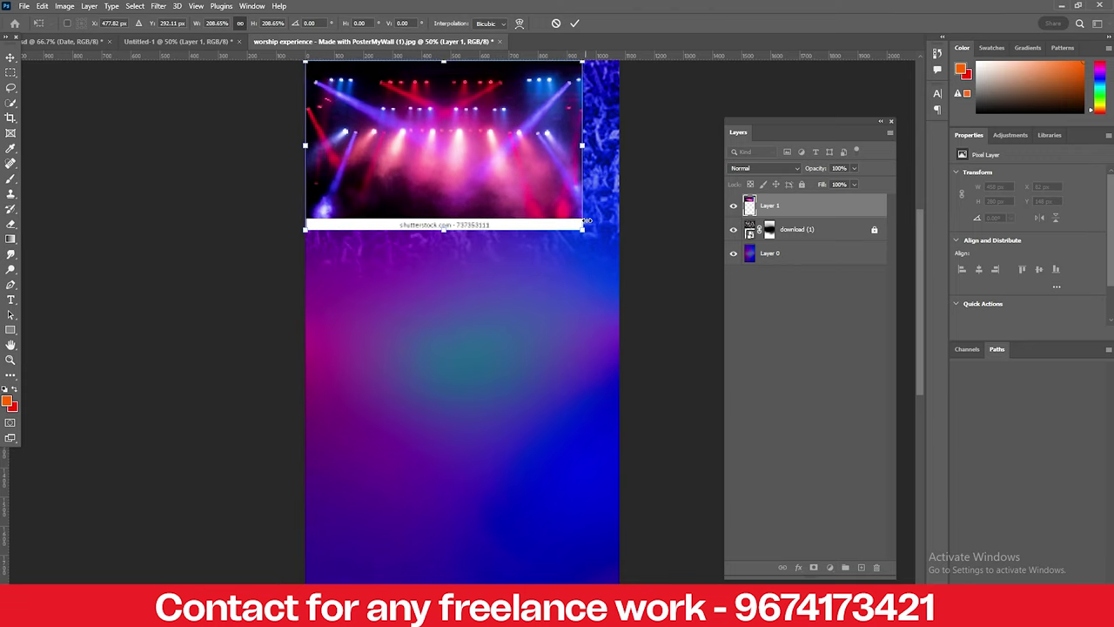
{"action": "left_click_drag", "start_coordinate": [588, 227], "coordinate": [623, 237]}
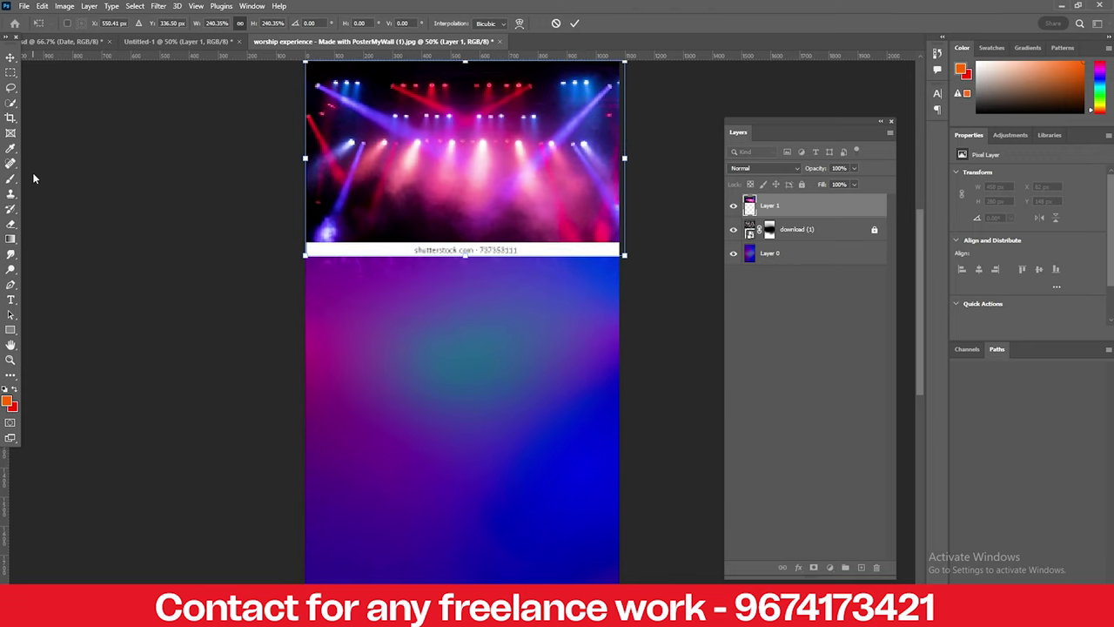
{"action": "key", "text": "Return"}
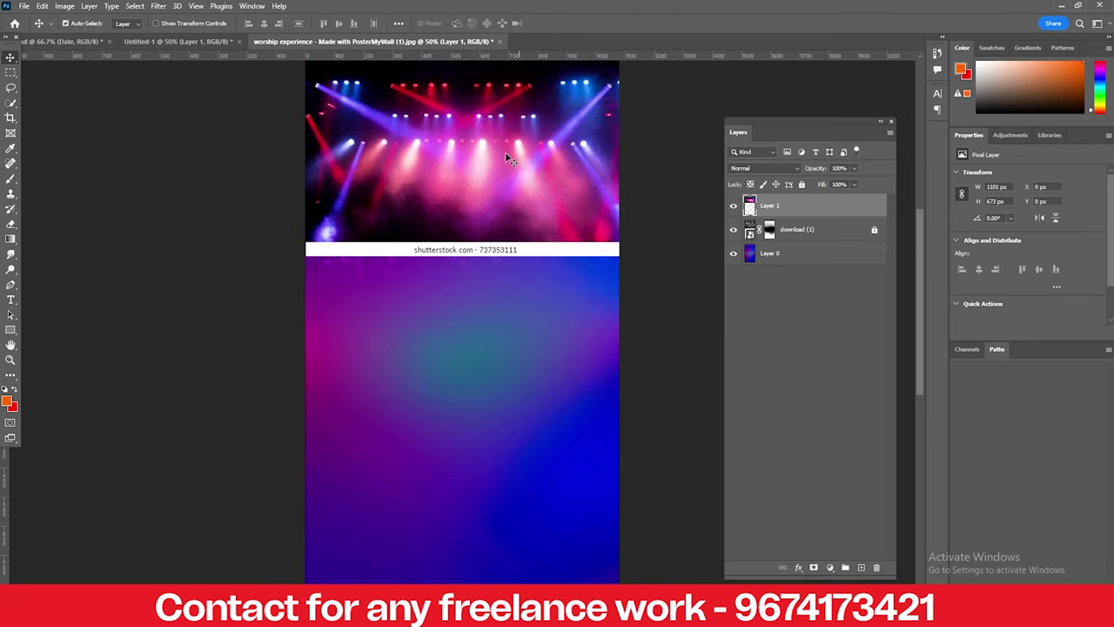
Step: Set the stage-lights layer to Luminosity and add a layer mask
{"action": "left_click", "coordinate": [744, 169]}
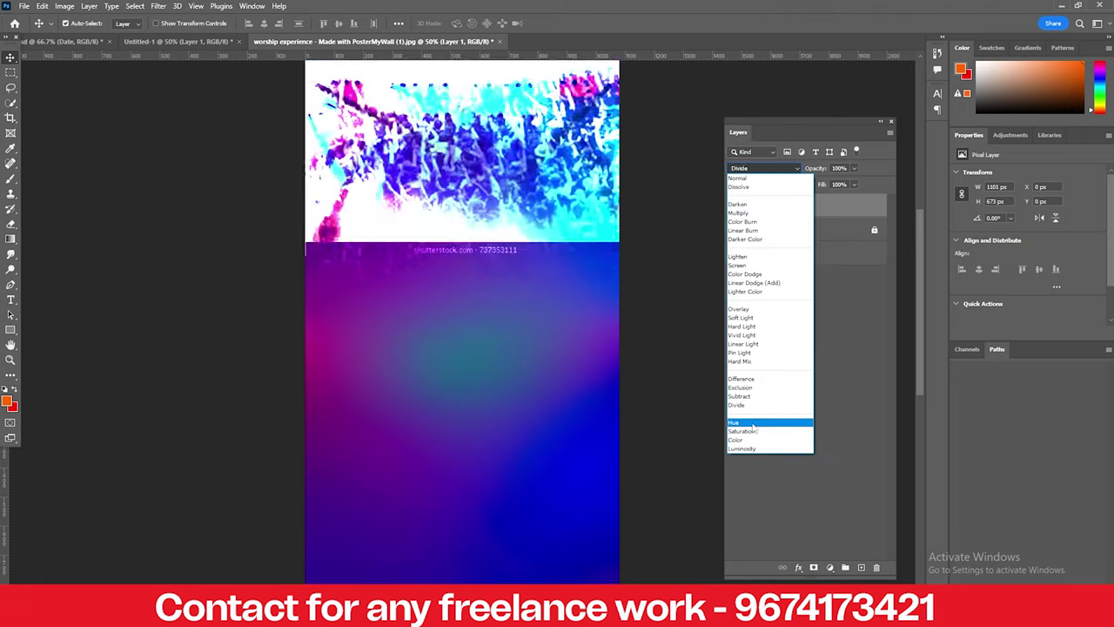
{"action": "left_click", "coordinate": [753, 448]}
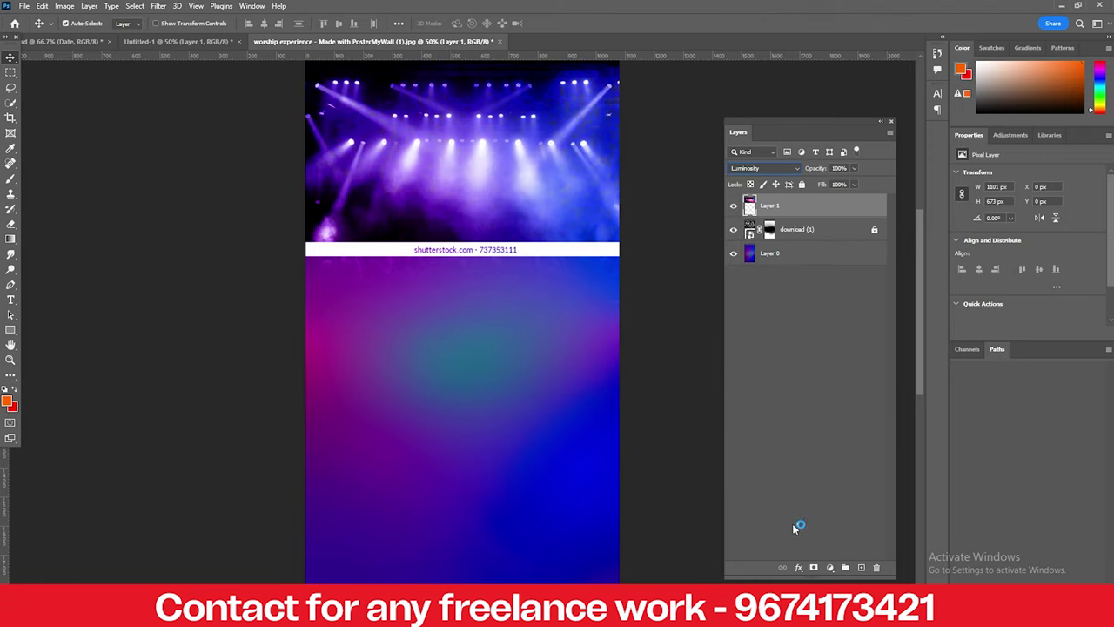
{"action": "left_click", "coordinate": [814, 568]}
{"action": "left_click", "coordinate": [10, 178]}
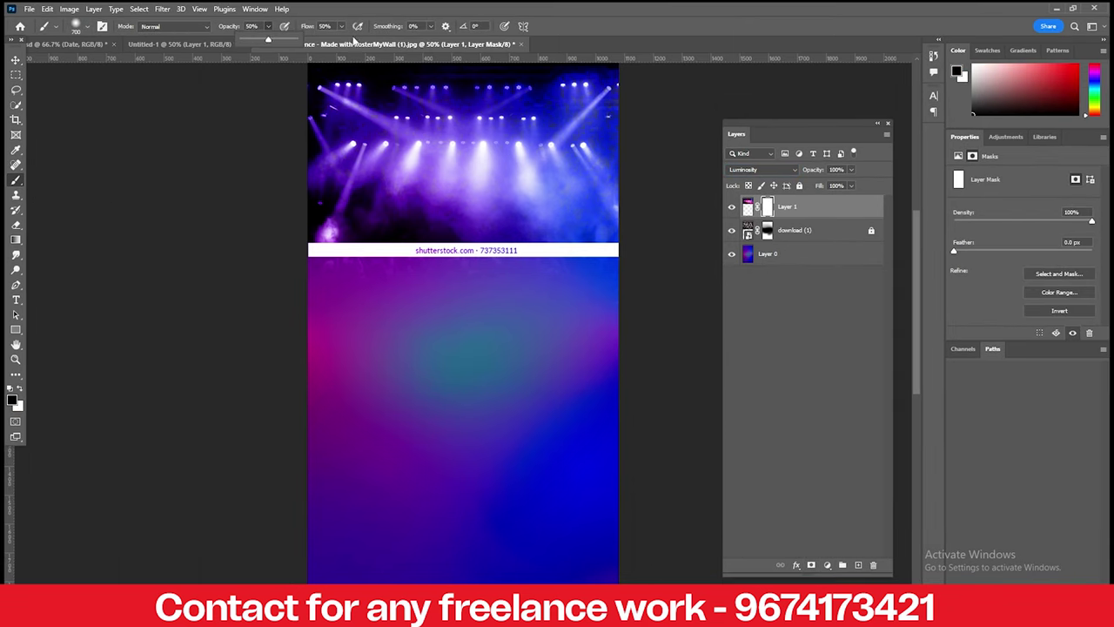
Step: Paint Layer 1's mask at 50% flow to fade out the white watermark bar
{"action": "left_click", "coordinate": [342, 27]}
{"action": "key", "text": "Return"}
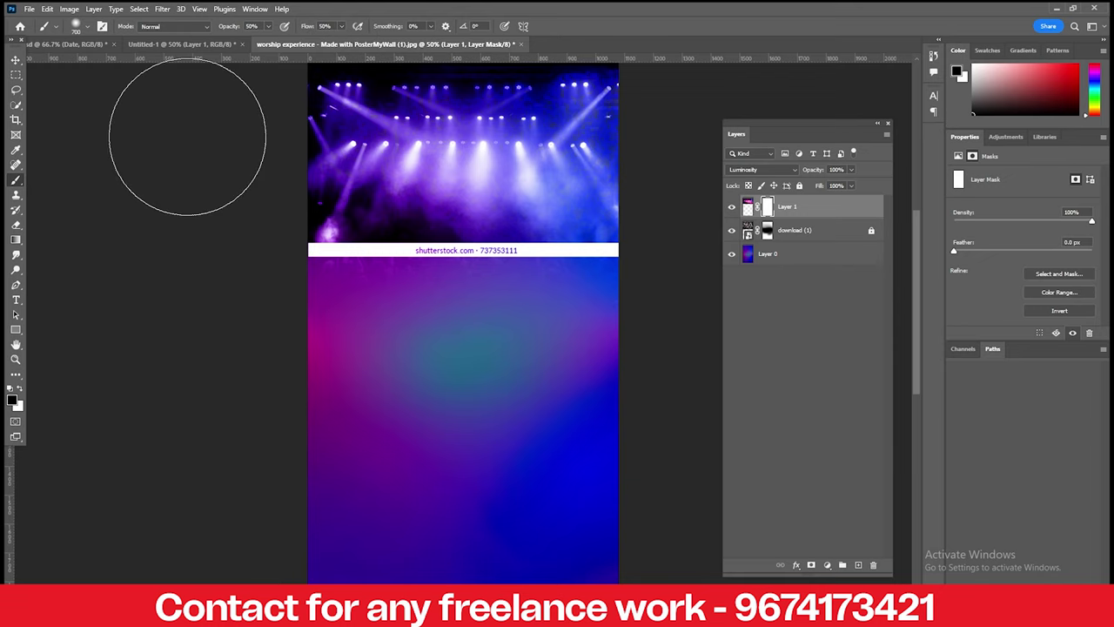
{"action": "mouse_move", "coordinate": [454, 300]}
{"action": "left_mouse_down"}
{"action": "mouse_move", "coordinate": [385, 316]}
{"action": "mouse_move", "coordinate": [294, 241]}
{"action": "mouse_move", "coordinate": [523, 340]}
{"action": "mouse_move", "coordinate": [547, 252]}
{"action": "mouse_move", "coordinate": [223, 298]}
{"action": "mouse_move", "coordinate": [591, 299]}
{"action": "mouse_move", "coordinate": [249, 299]}
{"action": "mouse_move", "coordinate": [514, 300]}
{"action": "mouse_move", "coordinate": [323, 99]}
{"action": "mouse_move", "coordinate": [484, 336]}
{"action": "mouse_move", "coordinate": [423, 261]}
{"action": "mouse_move", "coordinate": [302, 207]}
{"action": "left_mouse_up"}
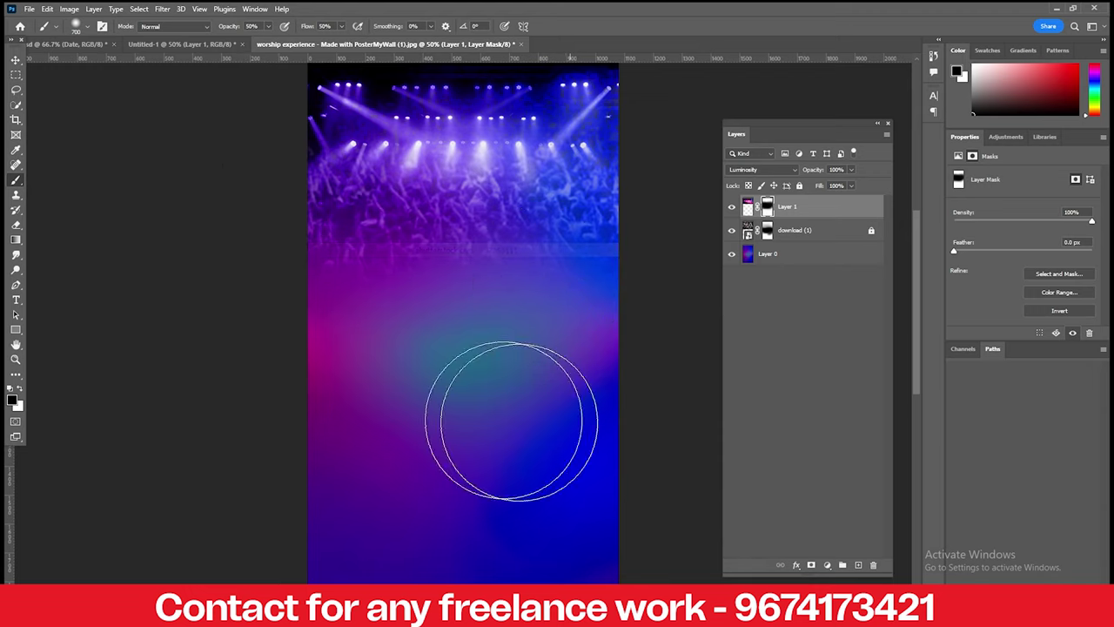
Step: Raise brush opacity to 100% and nudge the guitarist up in Untitled-1
{"action": "left_click", "coordinate": [268, 27]}
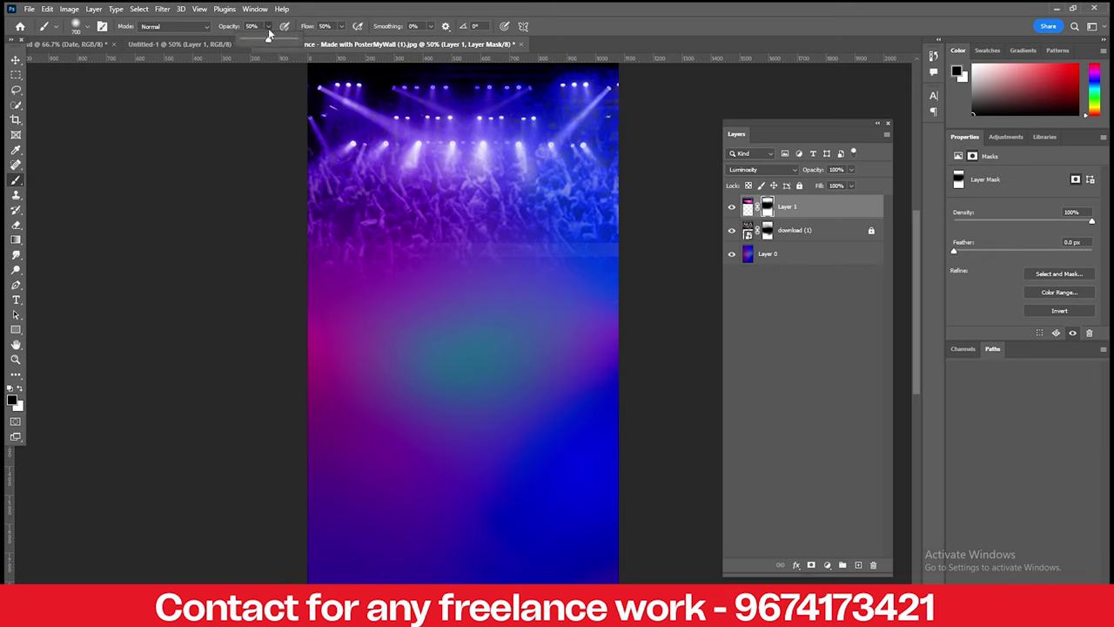
{"action": "left_click_drag", "start_coordinate": [278, 42], "coordinate": [291, 43]}
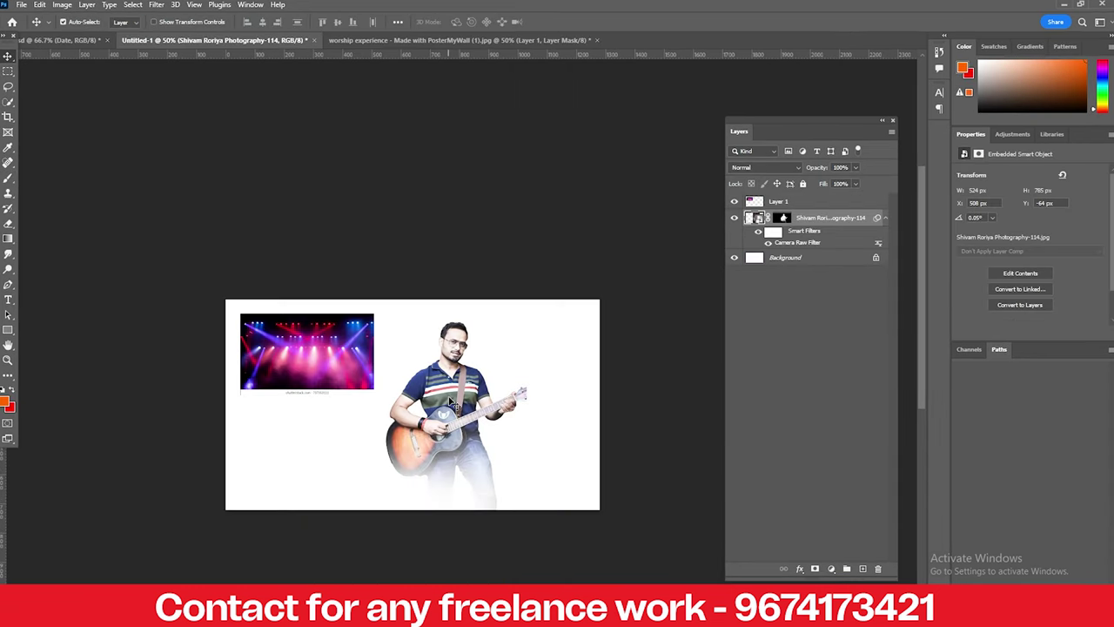
{"action": "left_click_drag", "start_coordinate": [450, 403], "coordinate": [462, 387]}
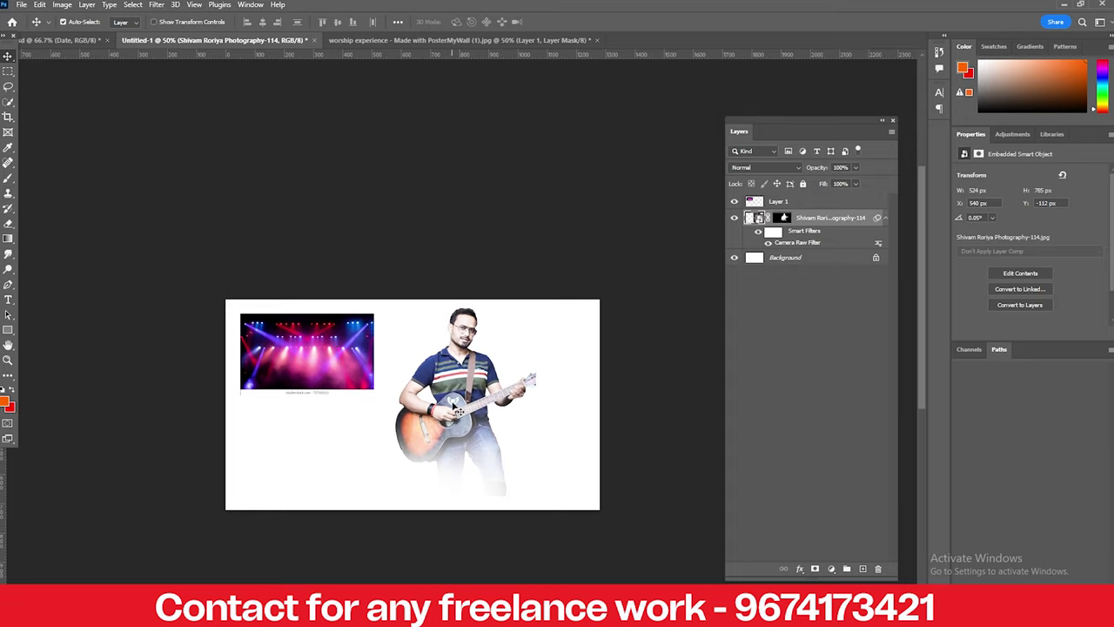
Step: Bring the guitarist cut-out into the poster and enlarge it to about 177%
{"action": "left_click_drag", "start_coordinate": [453, 403], "coordinate": [386, 50]}
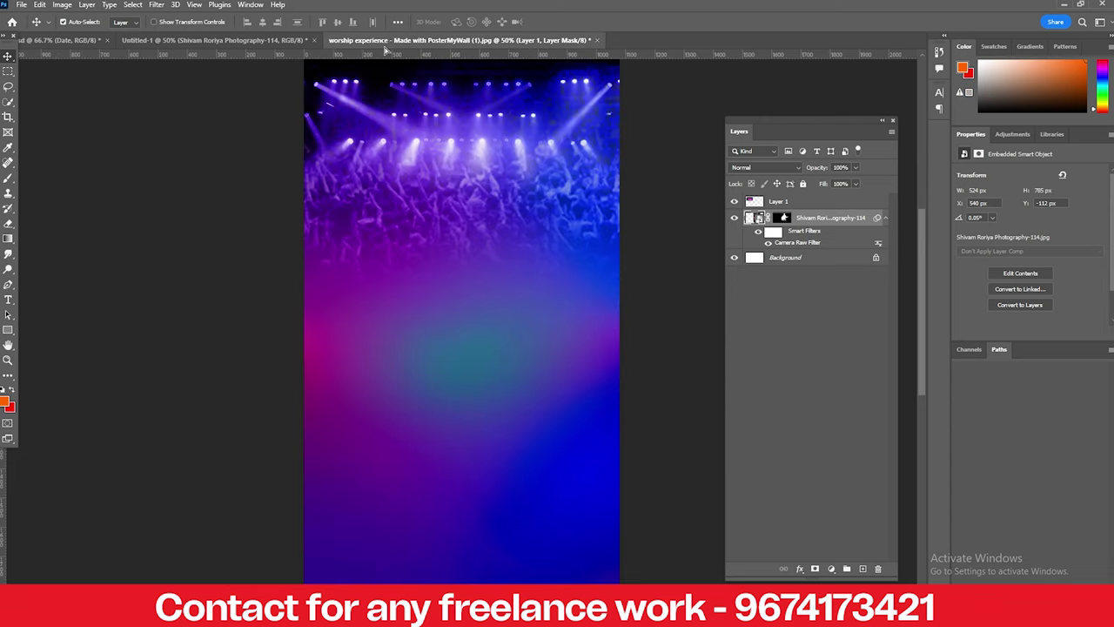
{"action": "left_click_drag", "start_coordinate": [487, 352], "coordinate": [487, 348]}
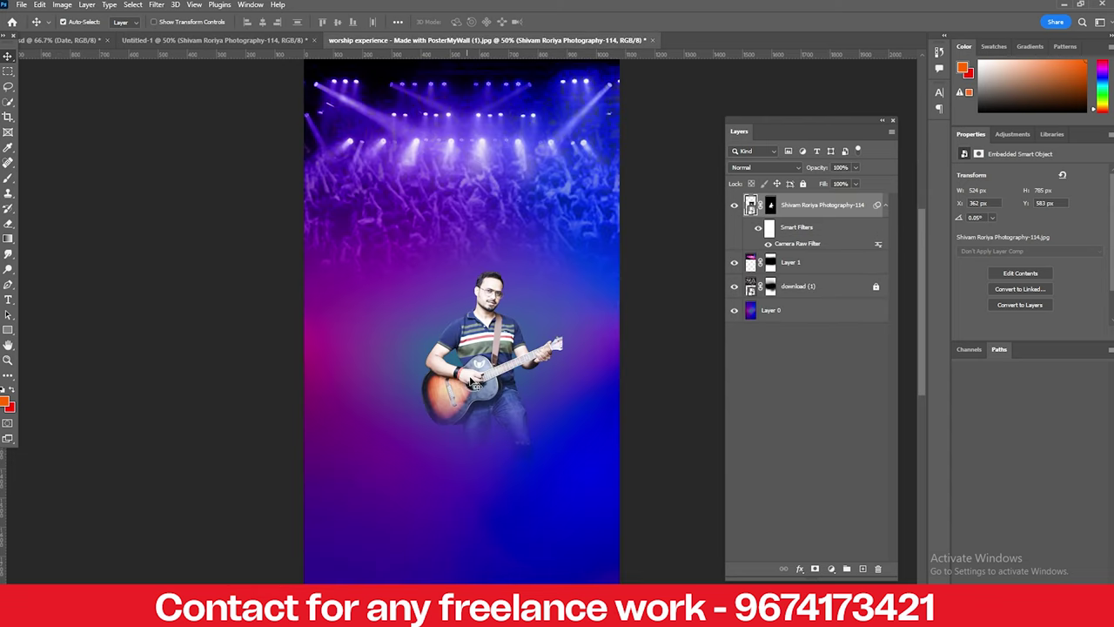
{"action": "left_click_drag", "start_coordinate": [454, 409], "coordinate": [426, 333]}
{"action": "key", "text": "ctrl+t"}
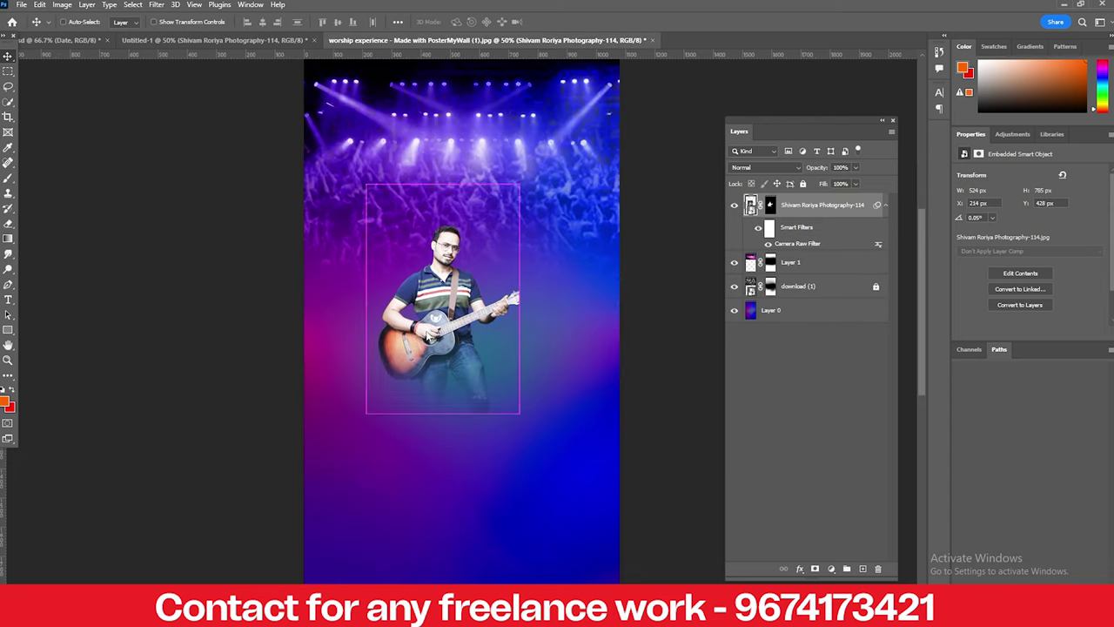
{"action": "left_click", "coordinate": [567, 238]}
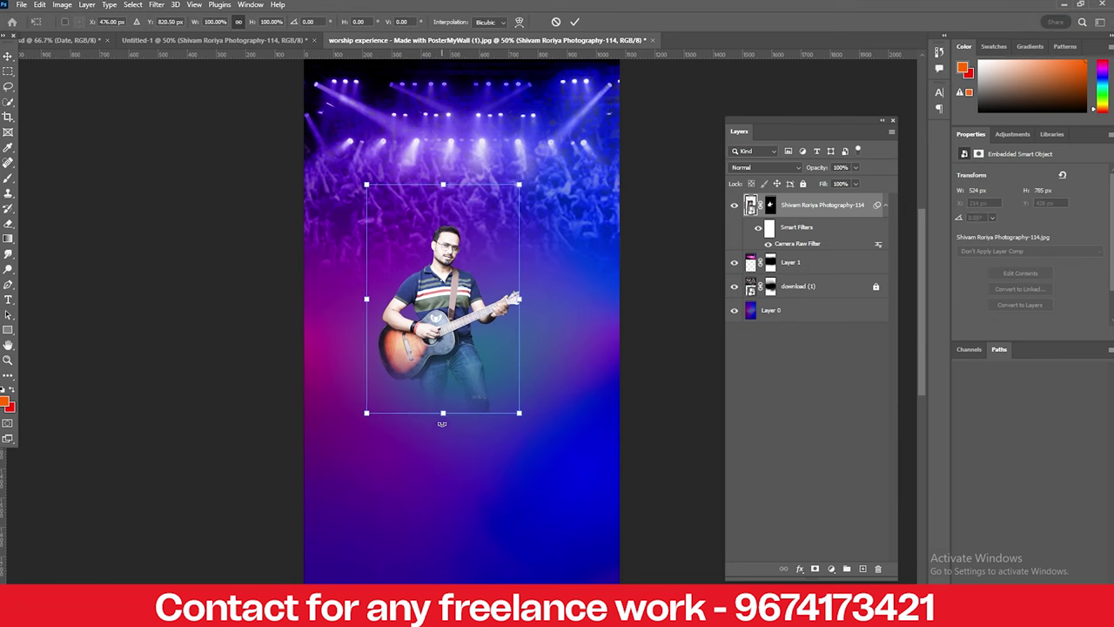
{"action": "left_click_drag", "start_coordinate": [442, 424], "coordinate": [403, 529]}
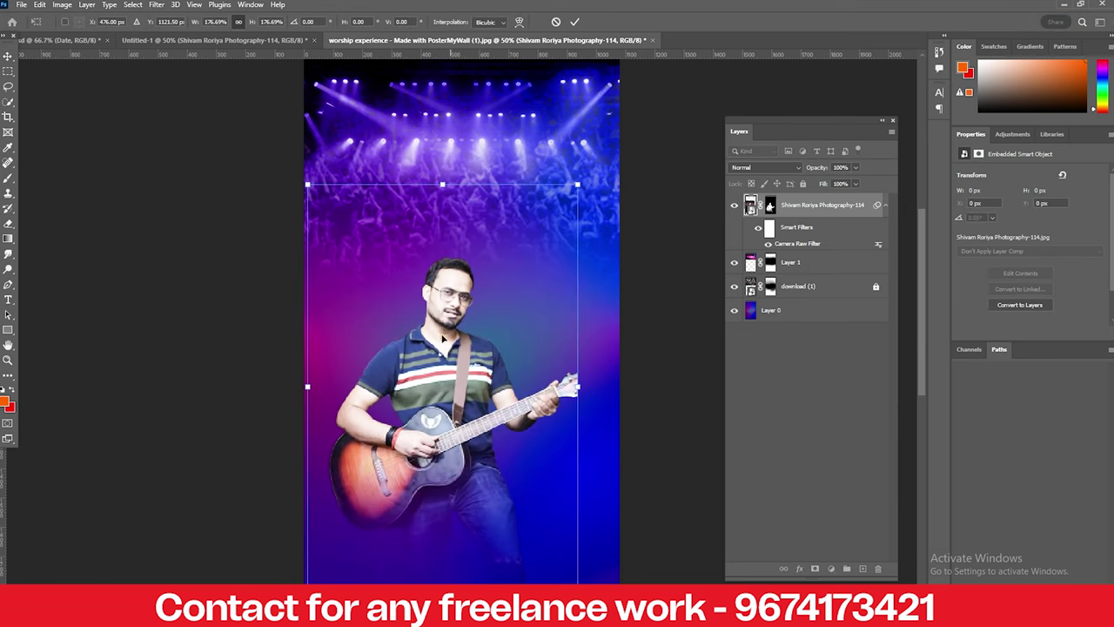
{"action": "scroll", "coordinate": [926, 309], "scroll_direction": "down", "scroll_amount": 3}
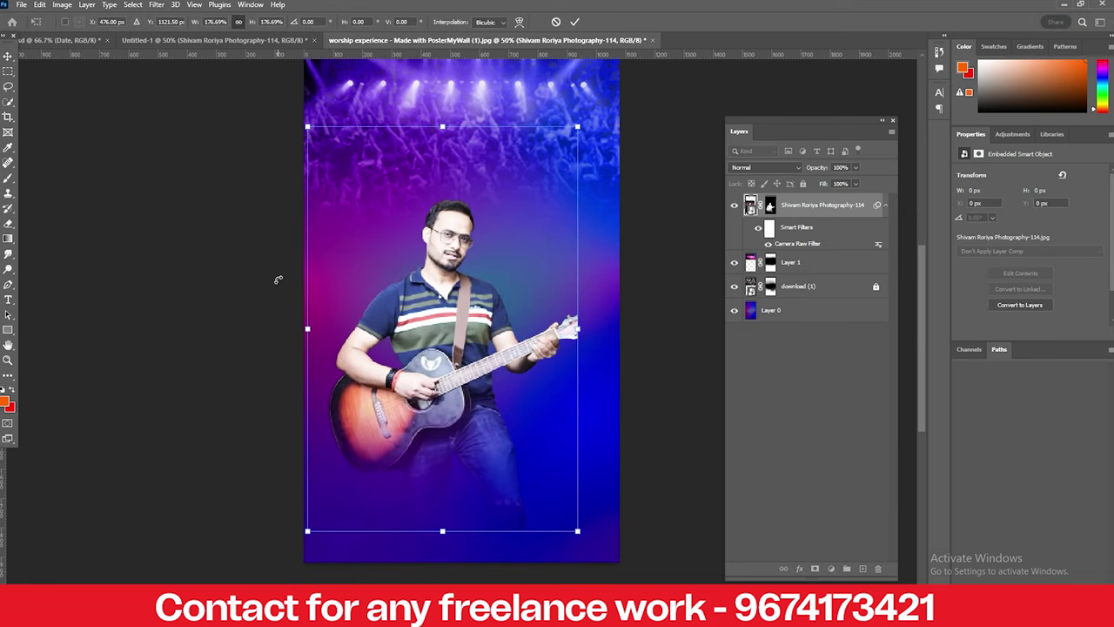
{"action": "key", "text": "Return"}
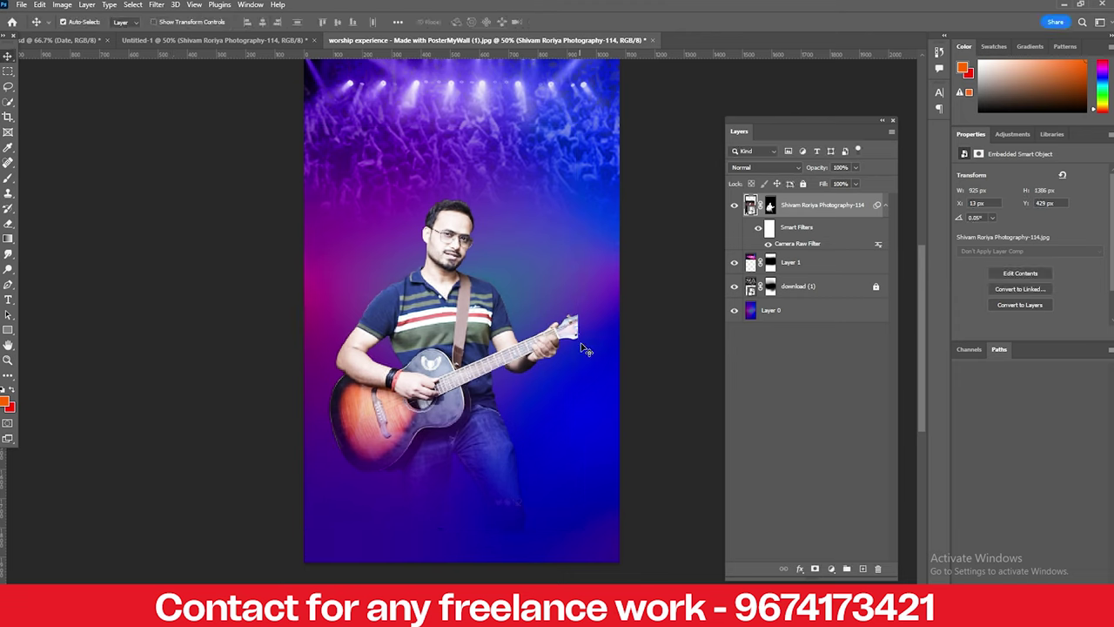
Step: Centre the guitarist over the stage lights and select its layer mask
{"action": "left_click_drag", "start_coordinate": [419, 372], "coordinate": [469, 379]}
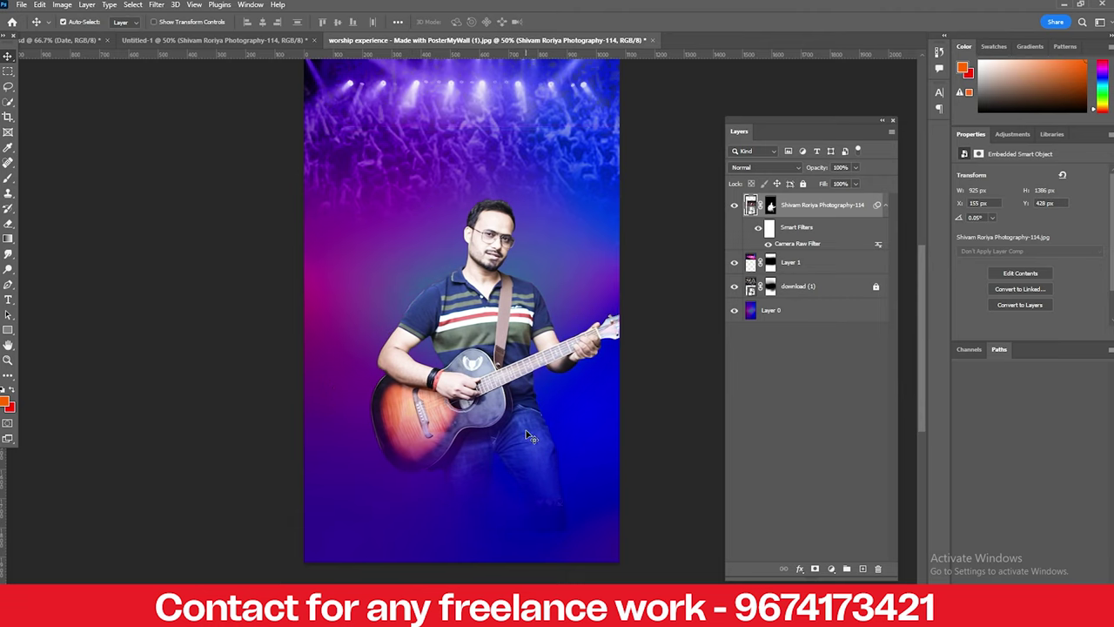
{"action": "left_click_drag", "start_coordinate": [469, 365], "coordinate": [470, 343]}
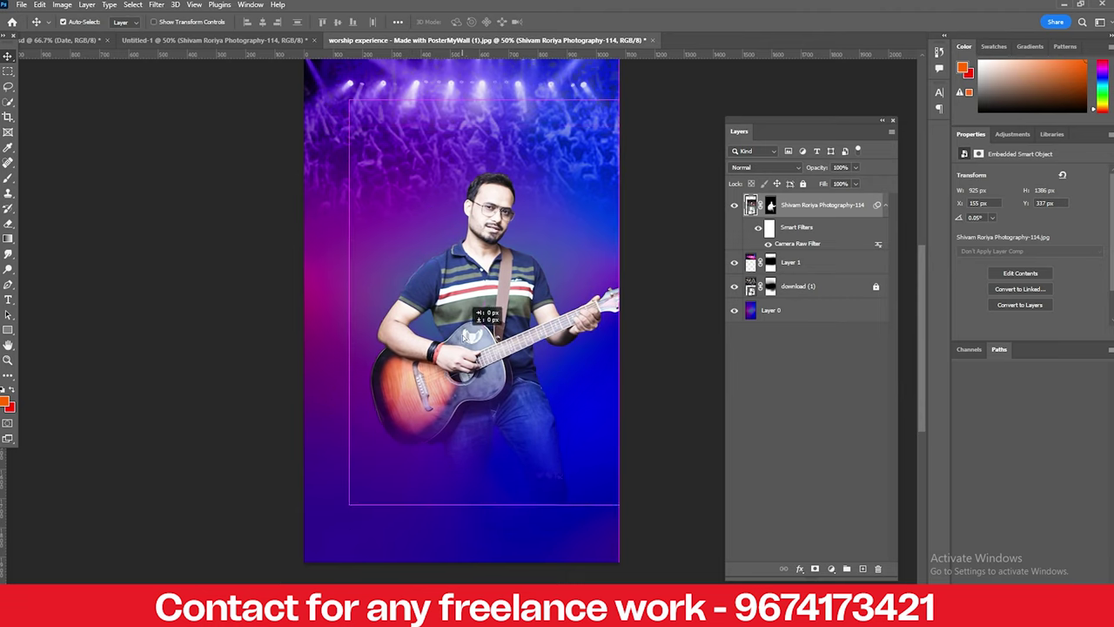
{"action": "left_click", "coordinate": [770, 206]}
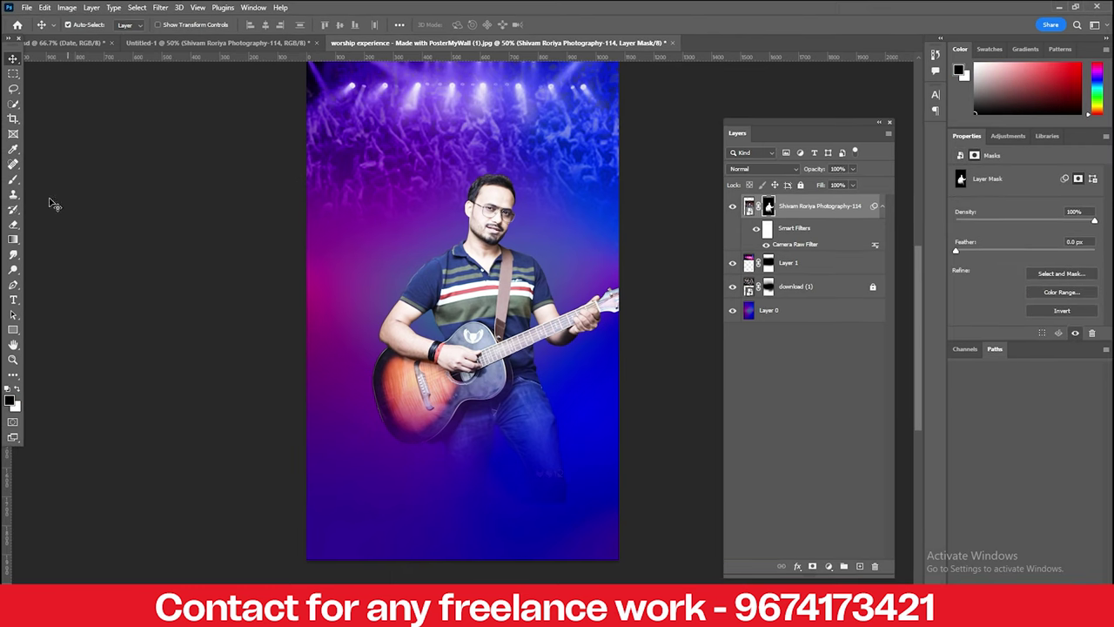
Step: Paint black at 50% brush opacity on the mask to fade the guitarist's legs
{"action": "left_click", "coordinate": [23, 182]}
{"action": "left_click", "coordinate": [267, 25]}
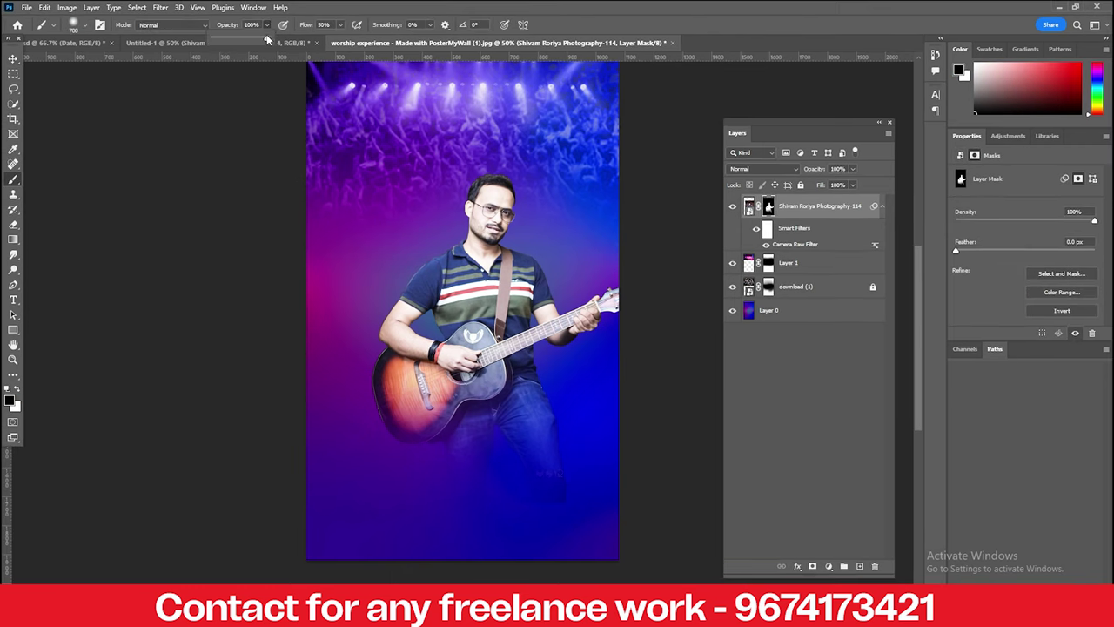
{"action": "left_click_drag", "start_coordinate": [266, 40], "coordinate": [252, 38]}
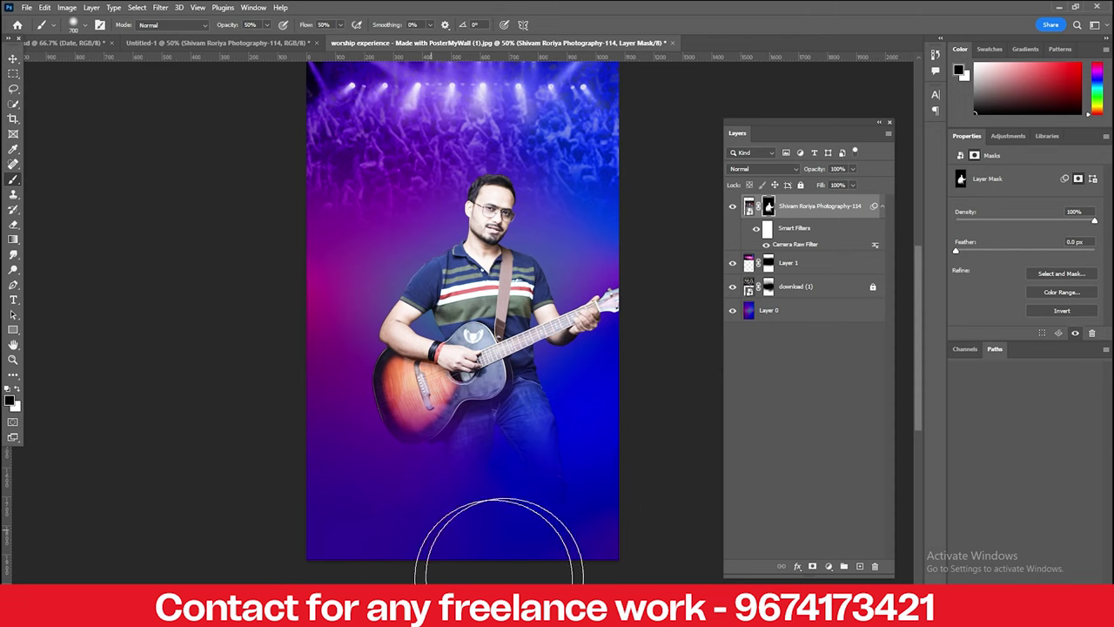
{"action": "mouse_move", "coordinate": [611, 493]}
{"action": "left_mouse_down"}
{"action": "mouse_move", "coordinate": [448, 510]}
{"action": "mouse_move", "coordinate": [398, 534]}
{"action": "mouse_move", "coordinate": [423, 497]}
{"action": "mouse_move", "coordinate": [641, 548]}
{"action": "left_mouse_up"}
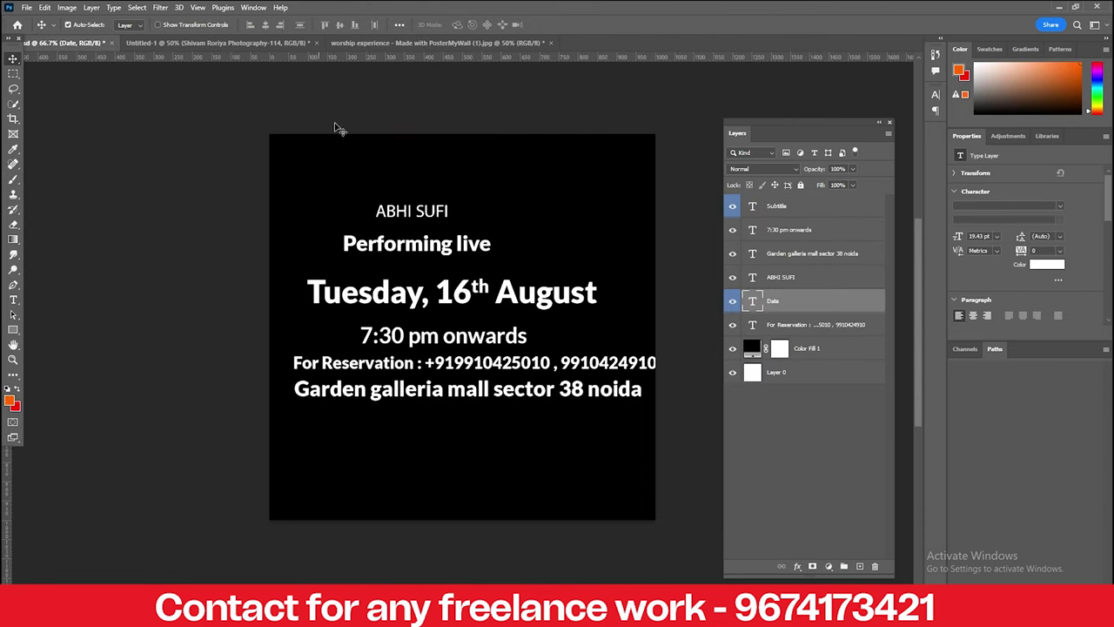
Step: Bring the ABHI SUFI text onto the poster, enlarged and placed below the guitar
{"action": "left_click", "coordinate": [387, 43]}
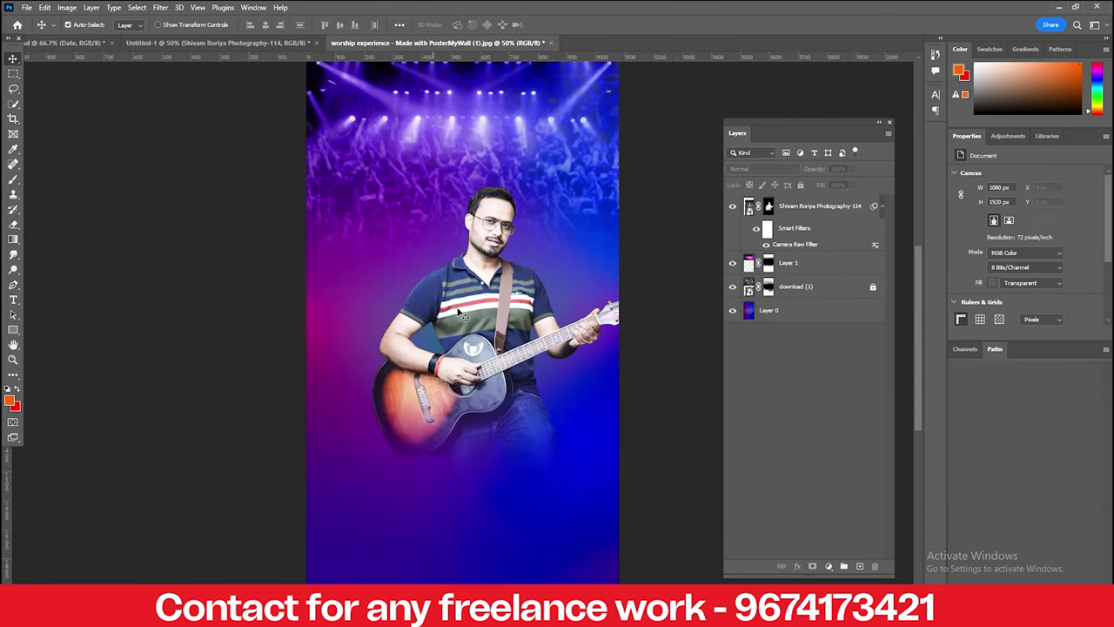
{"action": "left_click", "coordinate": [61, 43]}
{"action": "left_click_drag", "start_coordinate": [408, 218], "coordinate": [449, 393]}
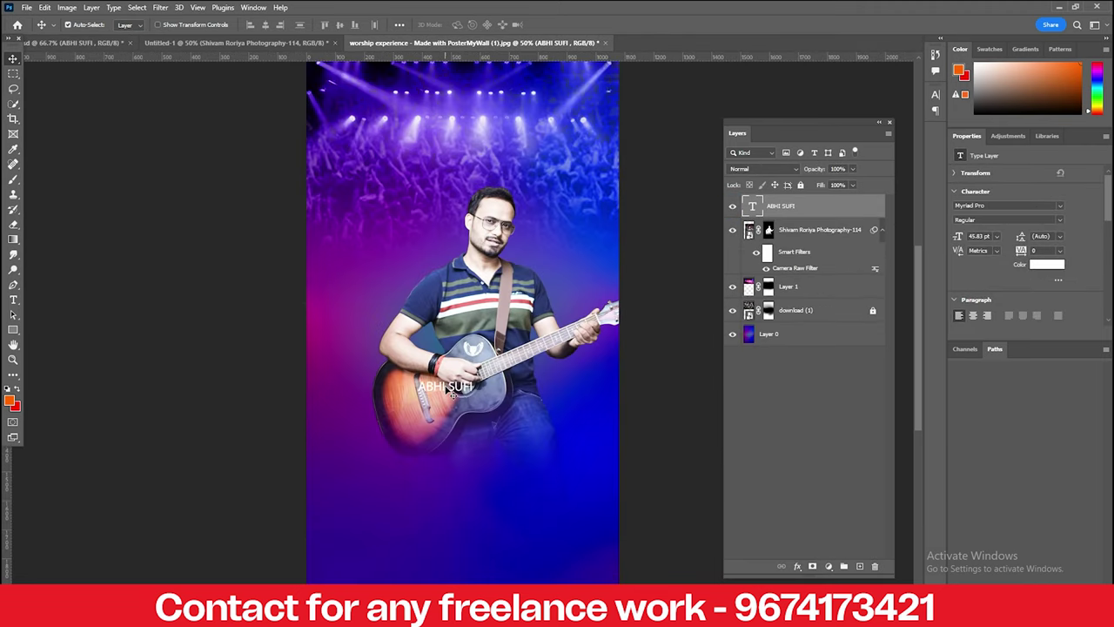
{"action": "key", "text": "ctrl+t"}
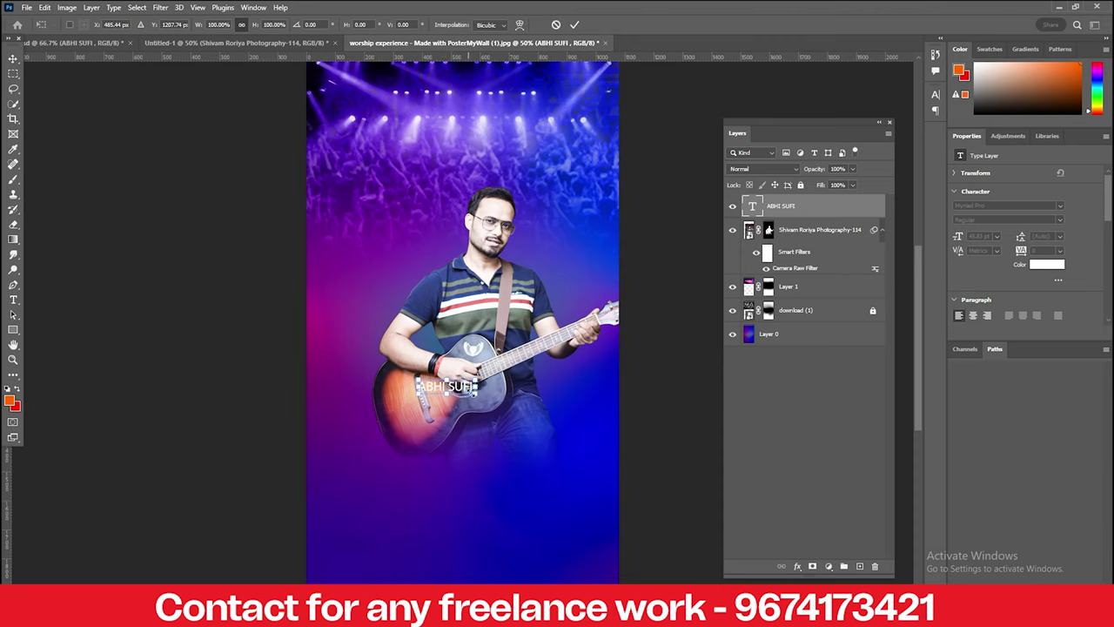
{"action": "left_click_drag", "start_coordinate": [478, 394], "coordinate": [621, 429]}
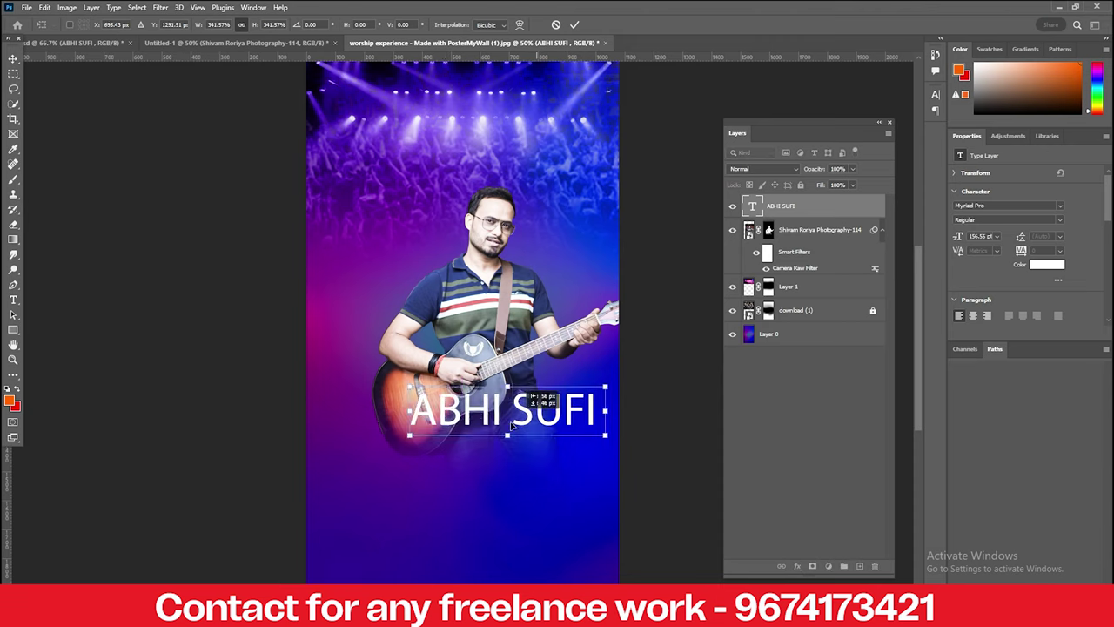
{"action": "left_click_drag", "start_coordinate": [530, 398], "coordinate": [494, 470]}
{"action": "key", "text": "Return"}
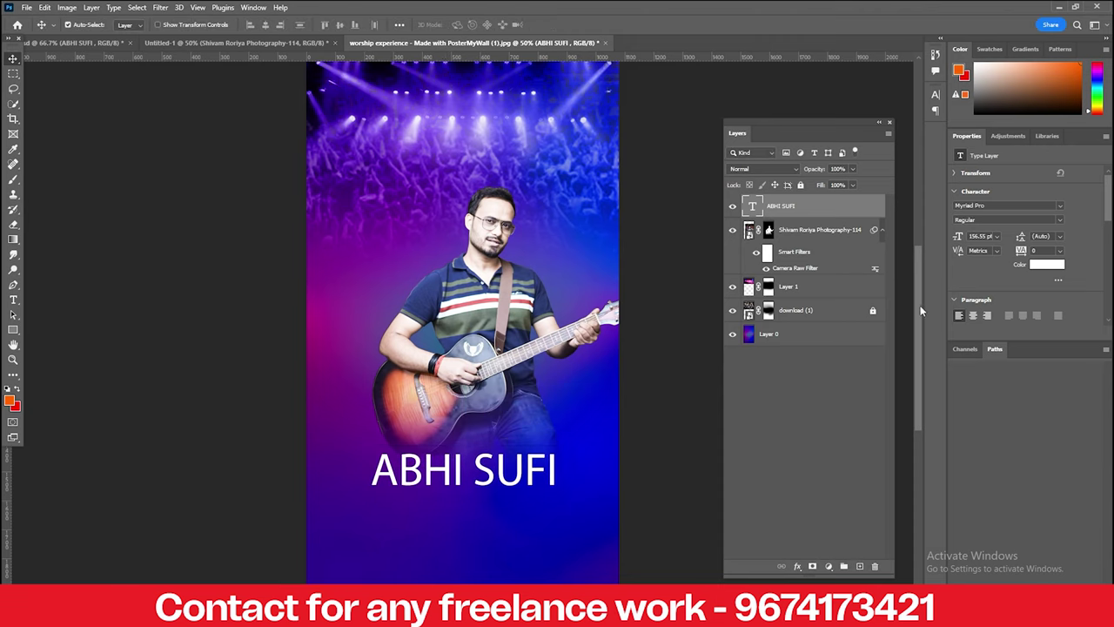
Step: Raise the guitarist slightly and nudge the ABHI SUFI title to the right
{"action": "left_click_drag", "start_coordinate": [920, 311], "coordinate": [921, 324]}
{"action": "left_click", "coordinate": [465, 255]}
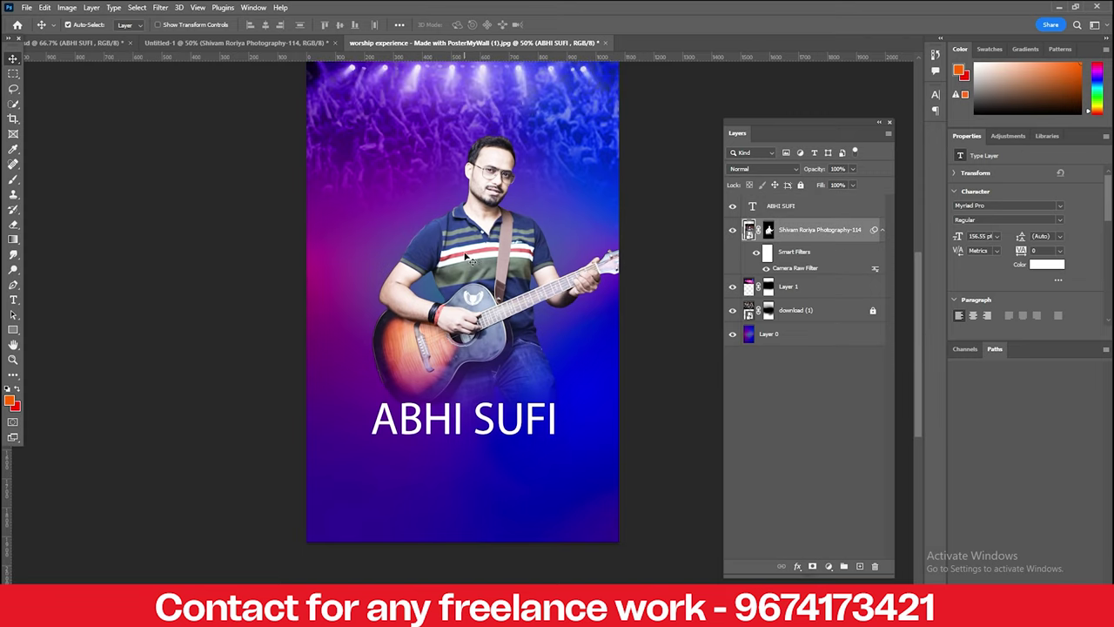
{"action": "left_click_drag", "start_coordinate": [465, 256], "coordinate": [465, 246]}
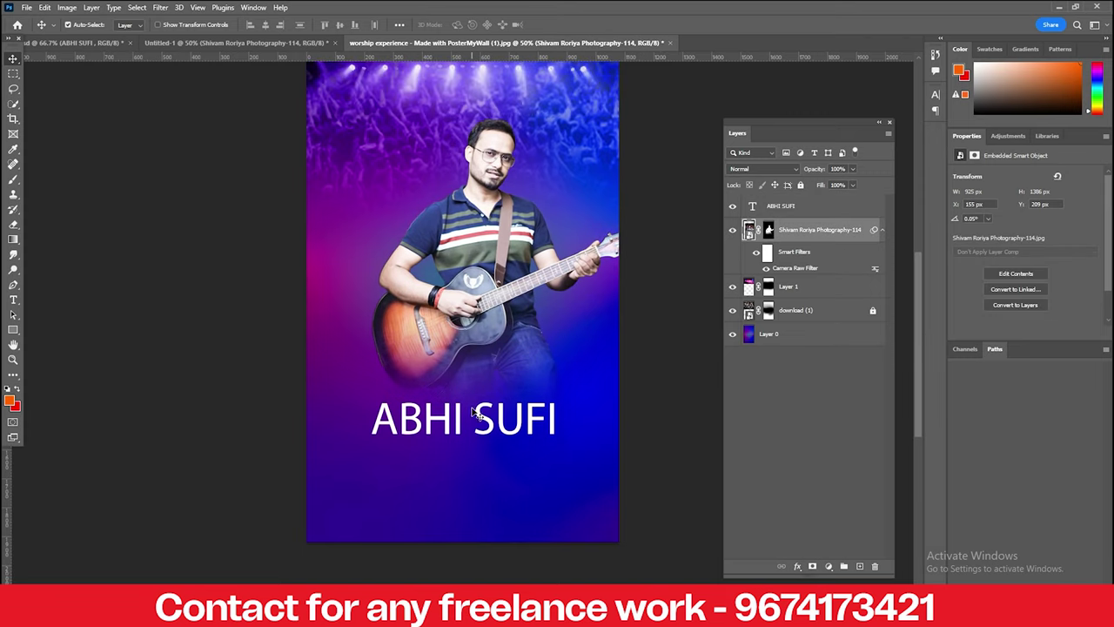
{"action": "left_click_drag", "start_coordinate": [476, 416], "coordinate": [484, 415]}
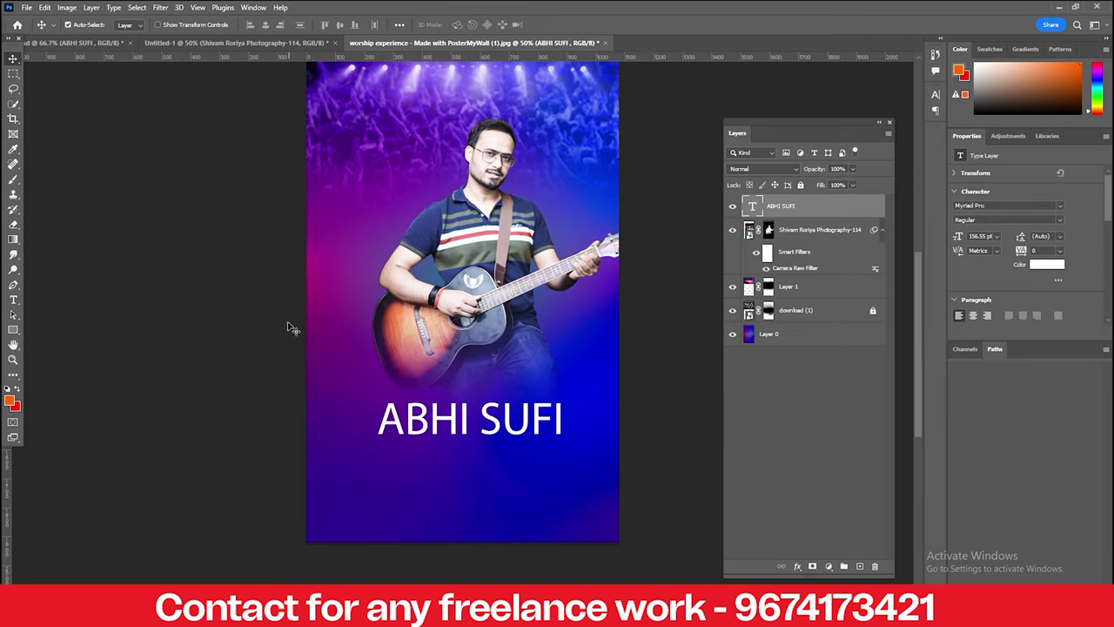
Step: Make the ABHI SUFI title bold and nudge it slightly left
{"action": "double_click", "coordinate": [452, 426]}
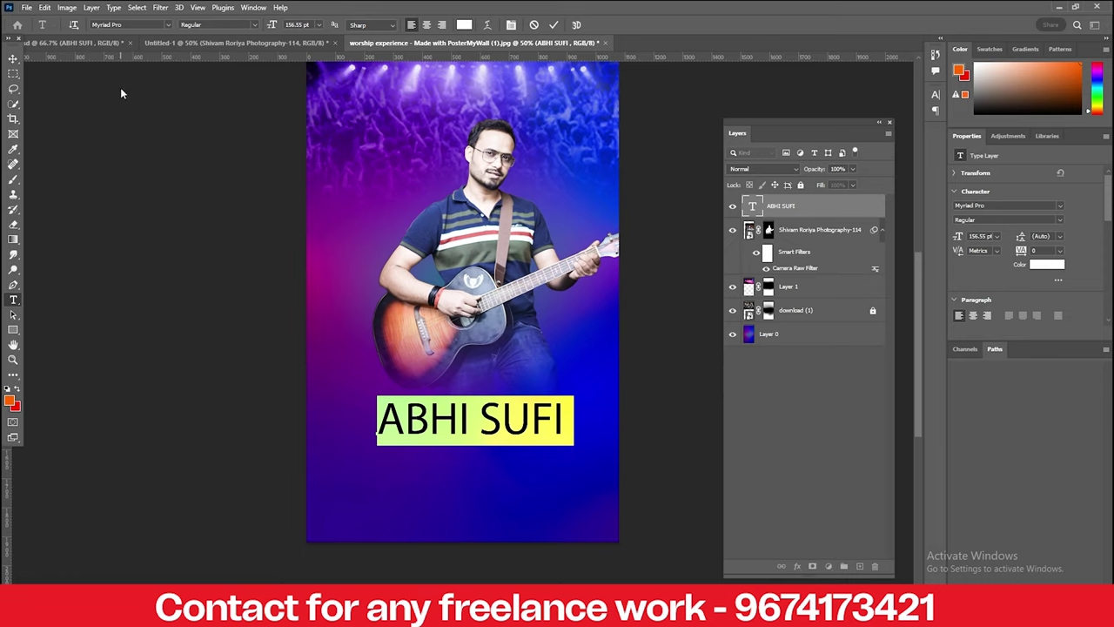
{"action": "left_click", "coordinate": [256, 24]}
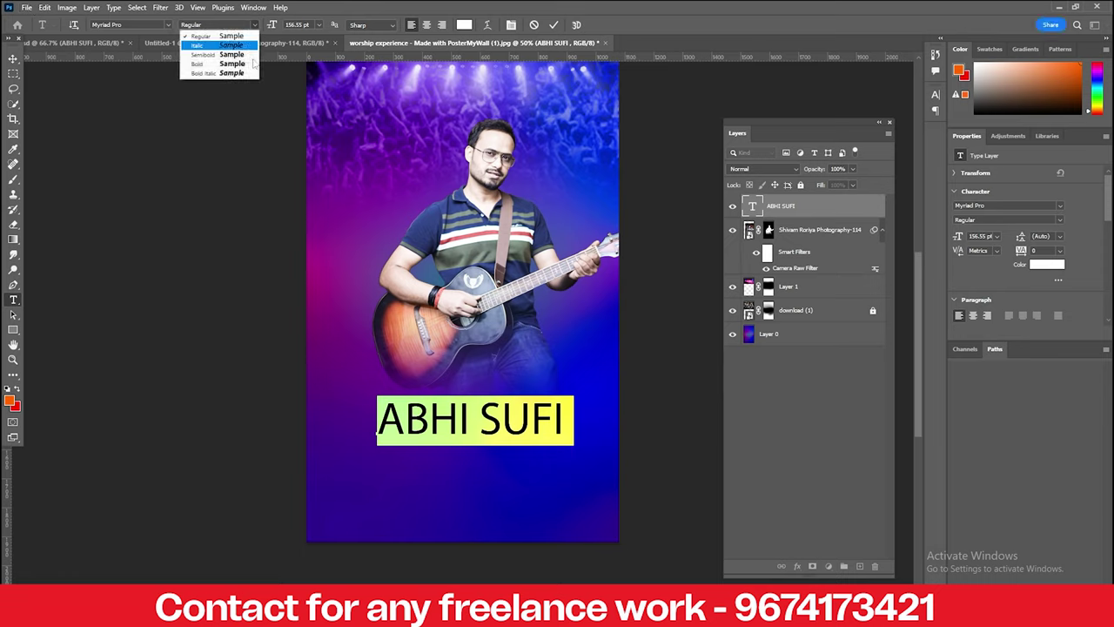
{"action": "left_click", "coordinate": [222, 62]}
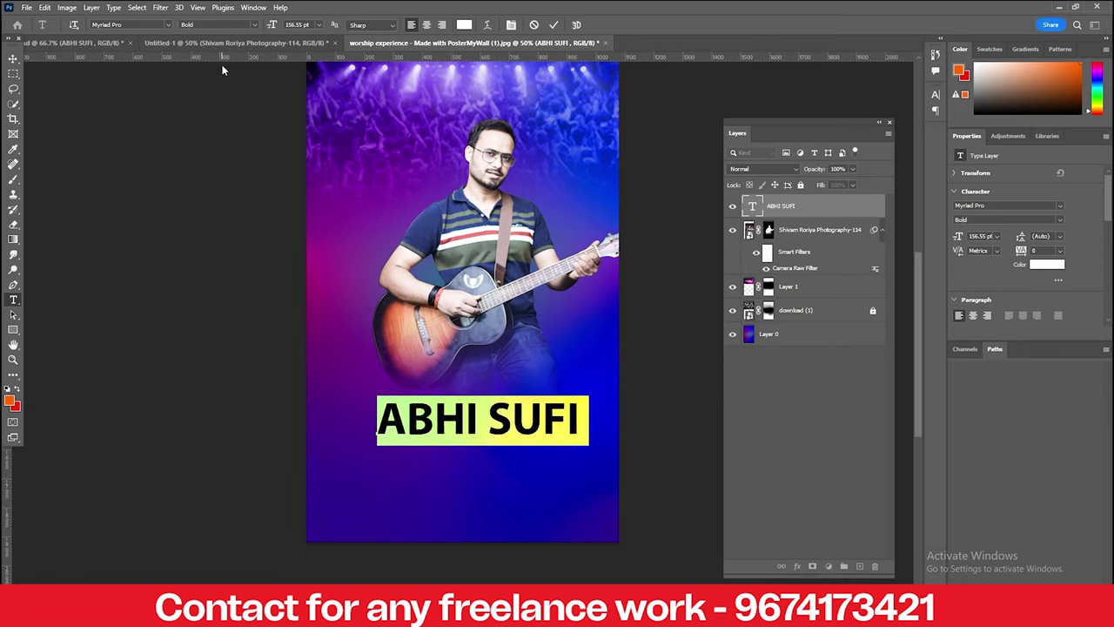
{"action": "left_click", "coordinate": [14, 58]}
{"action": "left_click_drag", "start_coordinate": [449, 415], "coordinate": [441, 415]}
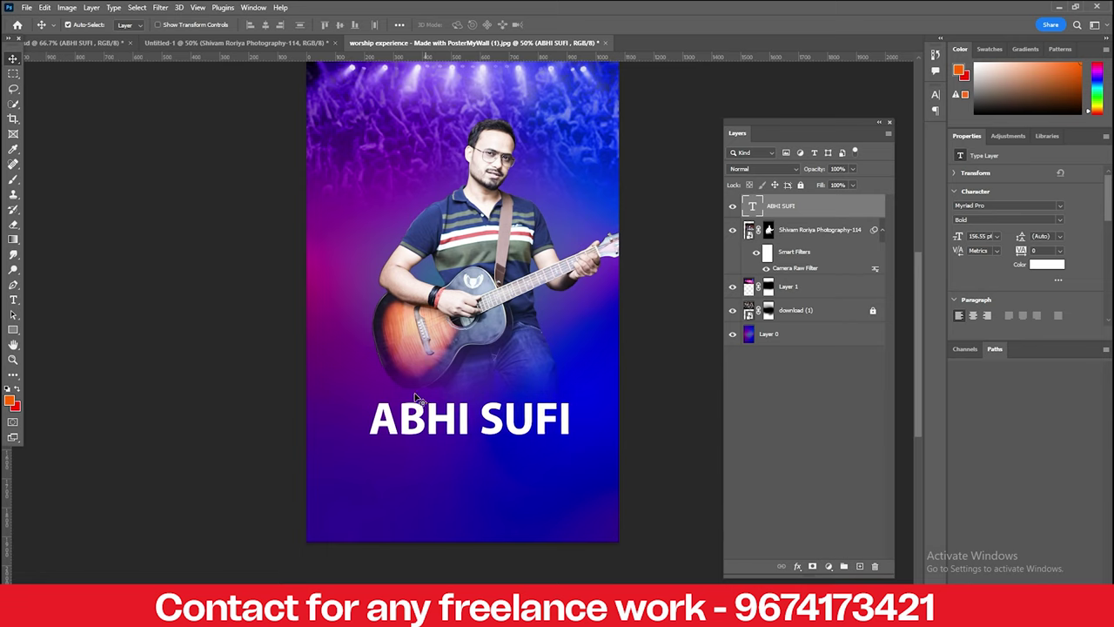
Step: Give the title a 2 px white stroke and 0% fill for outlined lettering
{"action": "left_click", "coordinate": [798, 568]}
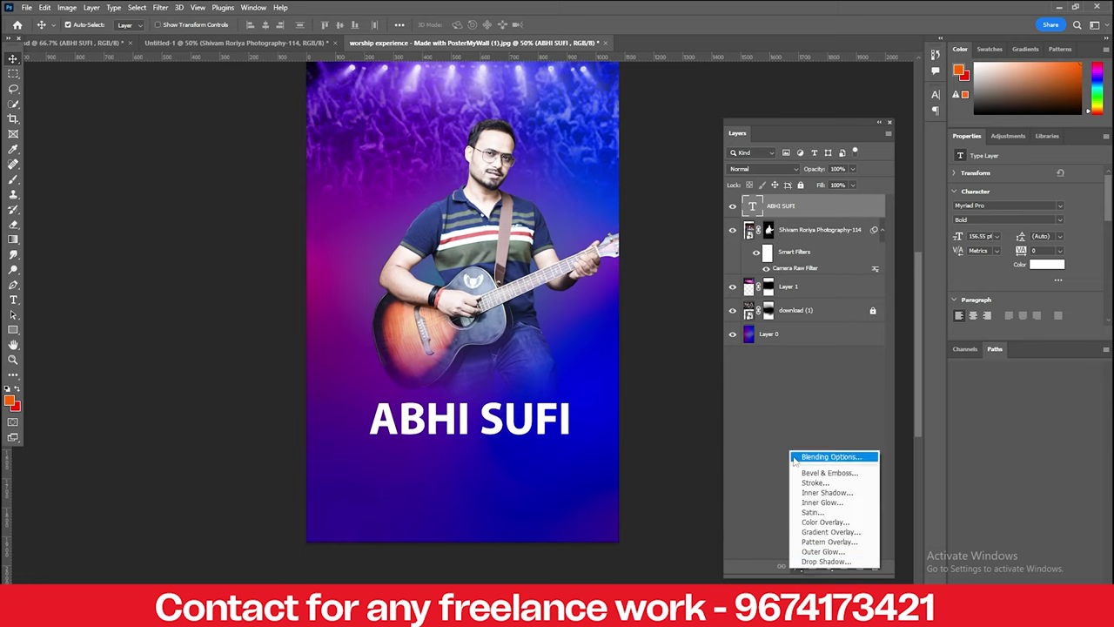
{"action": "left_click", "coordinate": [829, 457]}
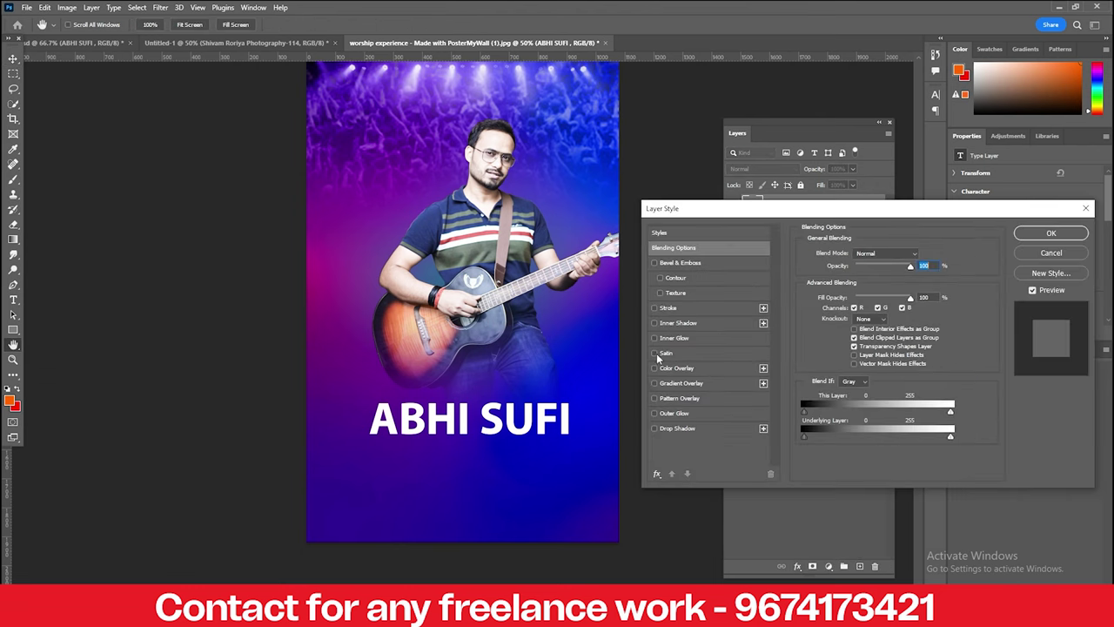
{"action": "left_click", "coordinate": [670, 314]}
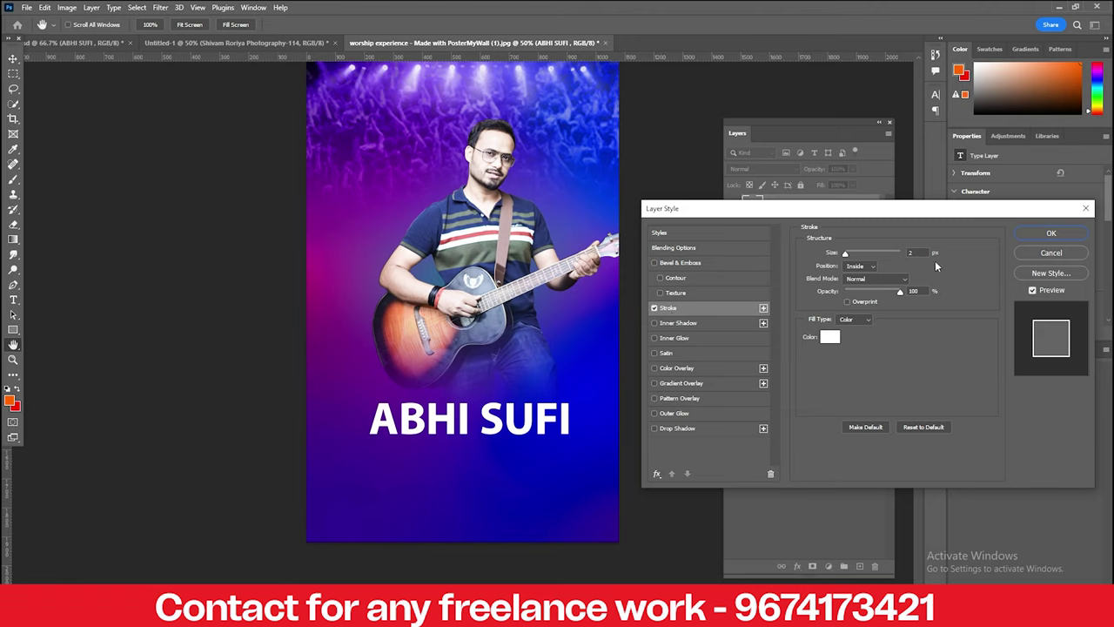
{"action": "double_click", "coordinate": [912, 251]}
{"action": "left_click", "coordinate": [1044, 233]}
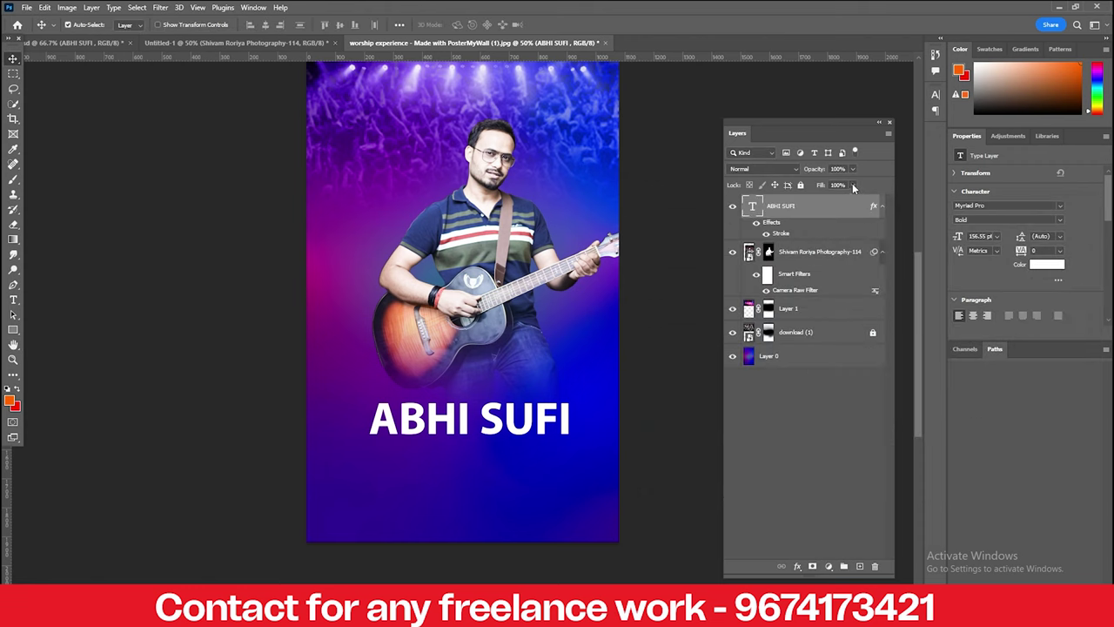
{"action": "left_click", "coordinate": [852, 185]}
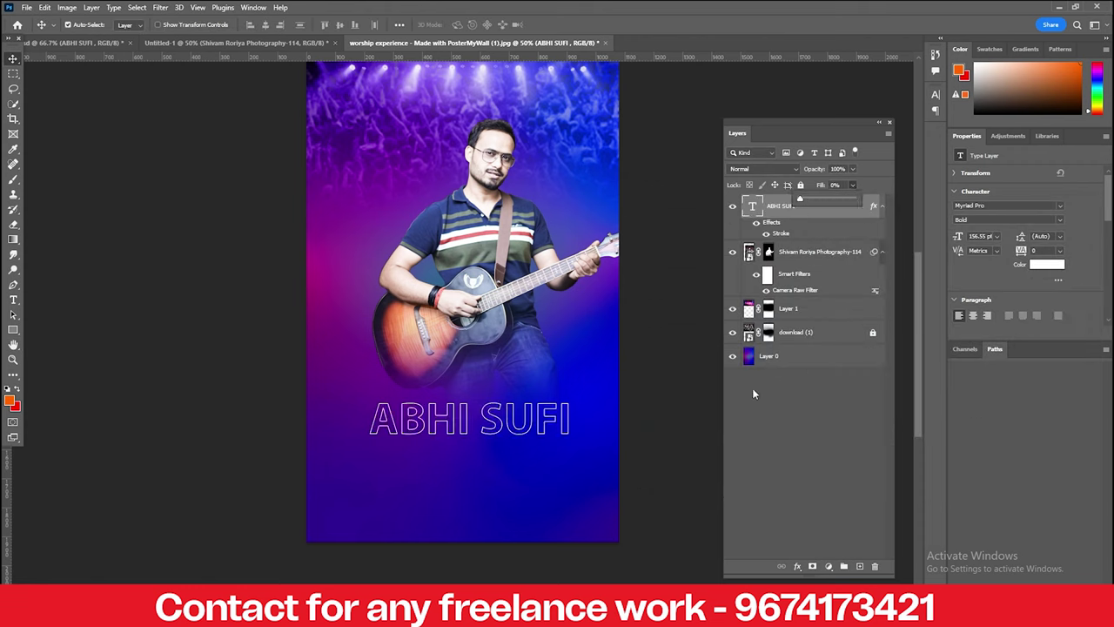
{"action": "left_click", "coordinate": [4, 154]}
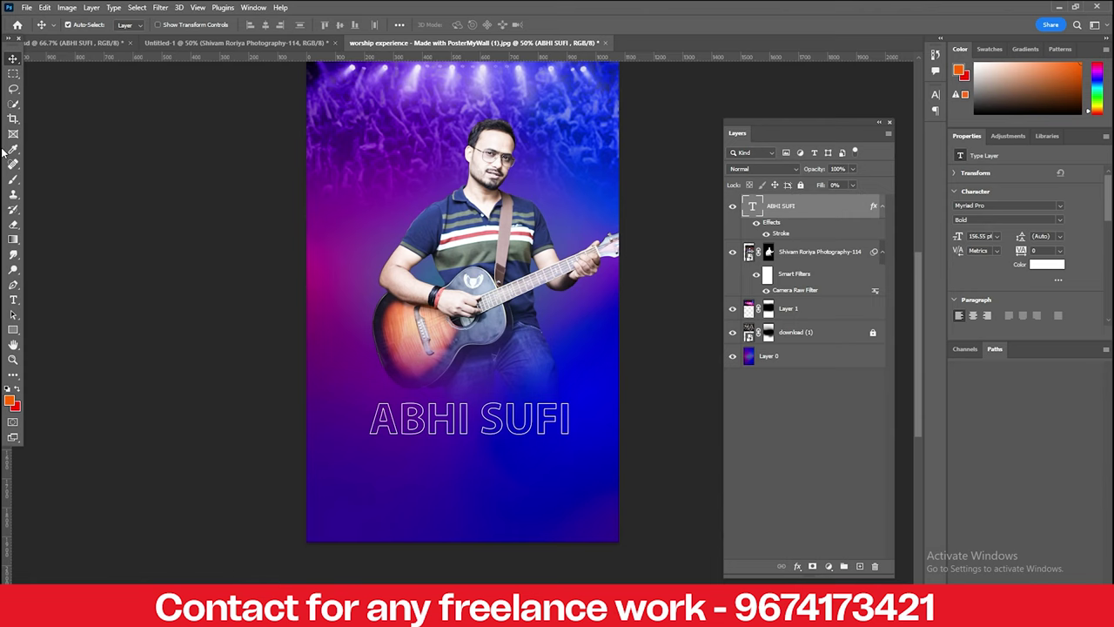
{"action": "left_click", "coordinate": [100, 45]}
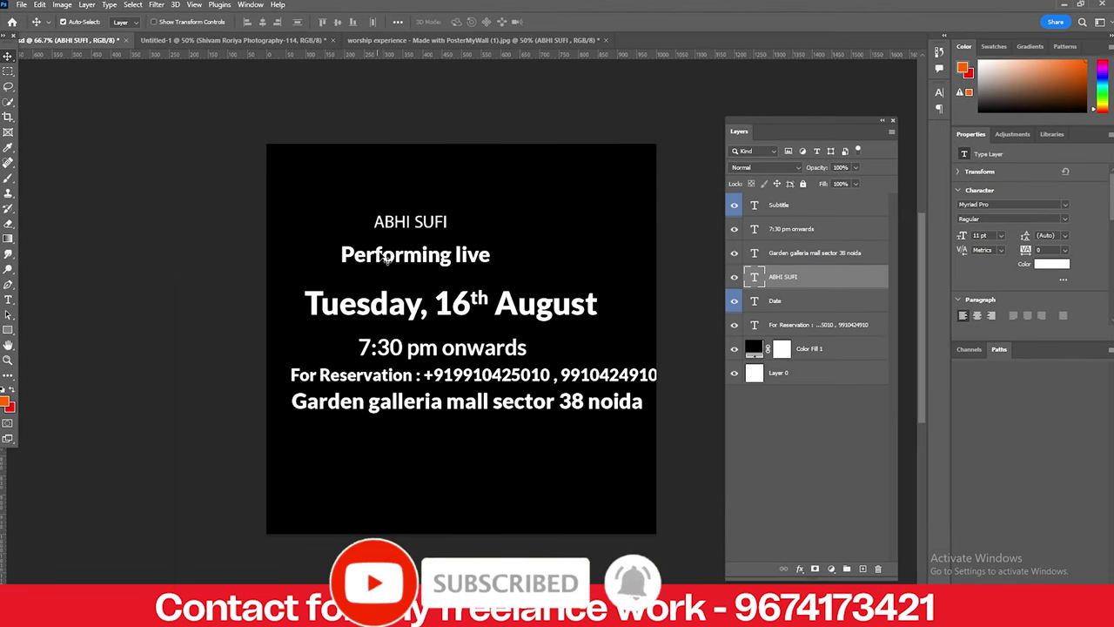
Step: Bring the Performing live subtitle onto the poster beneath the title
{"action": "mouse_move", "coordinate": [368, 254]}
{"action": "left_mouse_down"}
{"action": "mouse_move", "coordinate": [435, 70]}
{"action": "mouse_move", "coordinate": [429, 523]}
{"action": "left_mouse_up"}
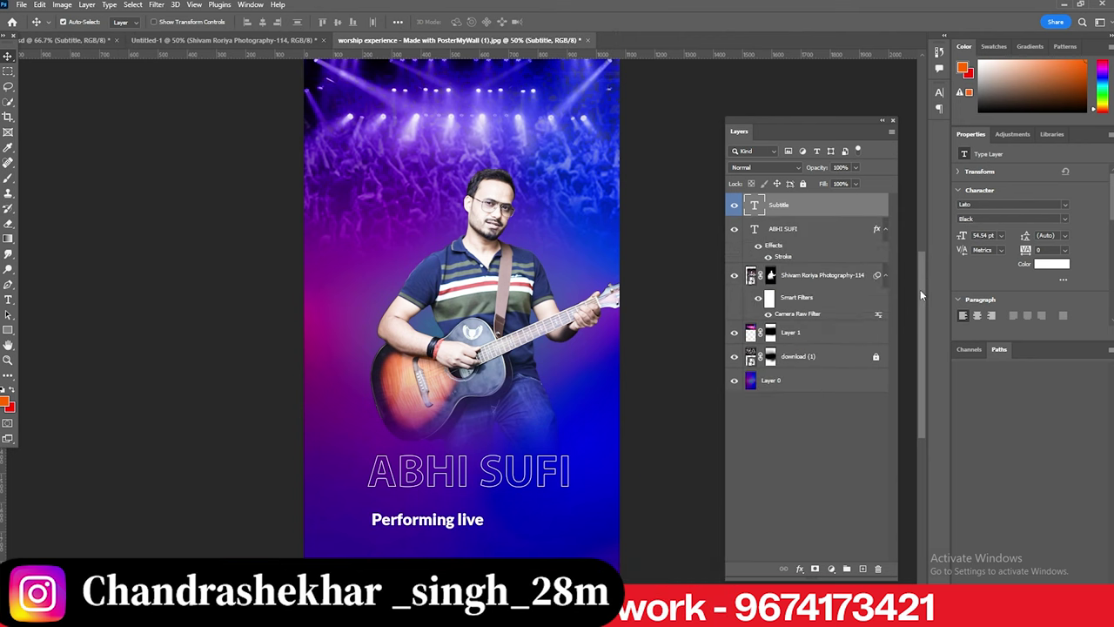
{"action": "scroll", "coordinate": [920, 289], "scroll_direction": "down", "scroll_amount": 3}
{"action": "left_click_drag", "start_coordinate": [435, 341], "coordinate": [458, 324]}
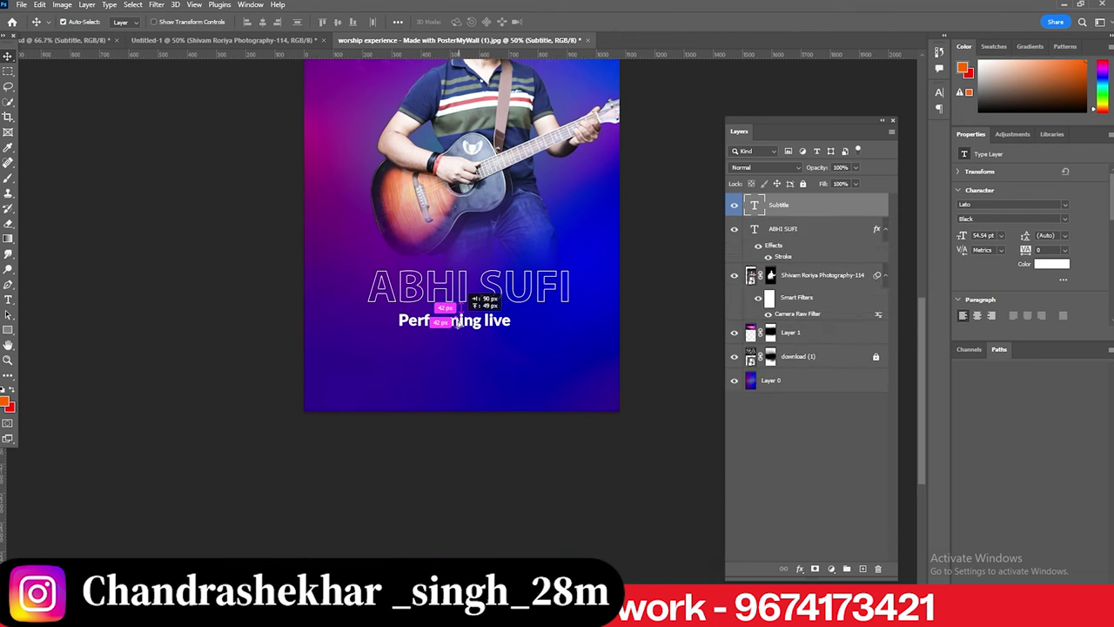
Step: Add the Tuesday, 16th August date to the poster just below Performing live
{"action": "key", "text": "ctrl+Tab"}
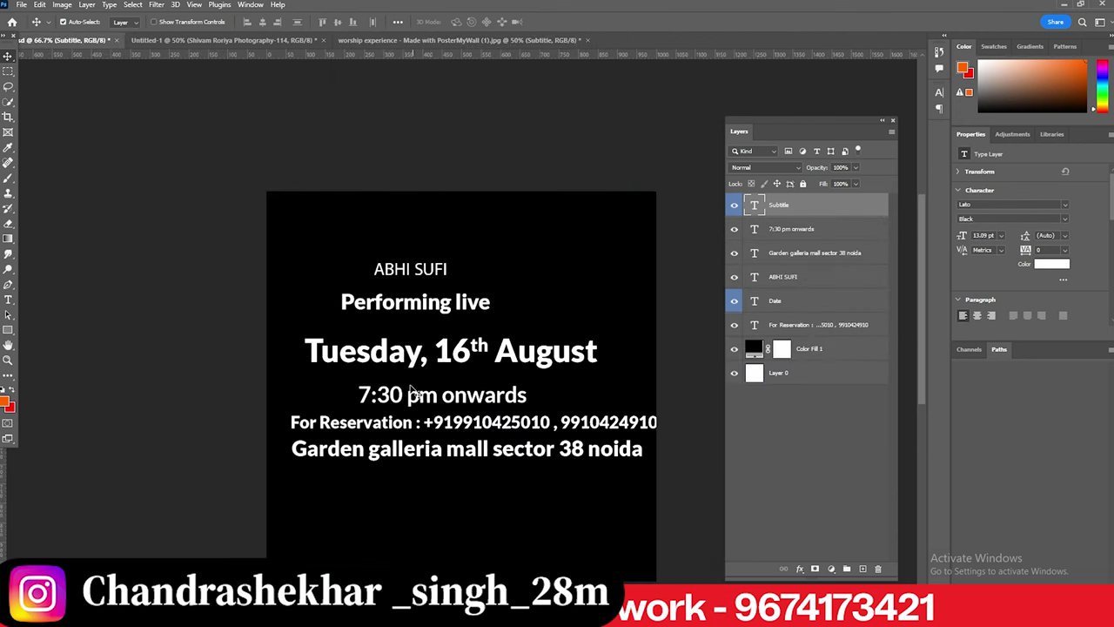
{"action": "left_click_drag", "start_coordinate": [403, 360], "coordinate": [446, 48]}
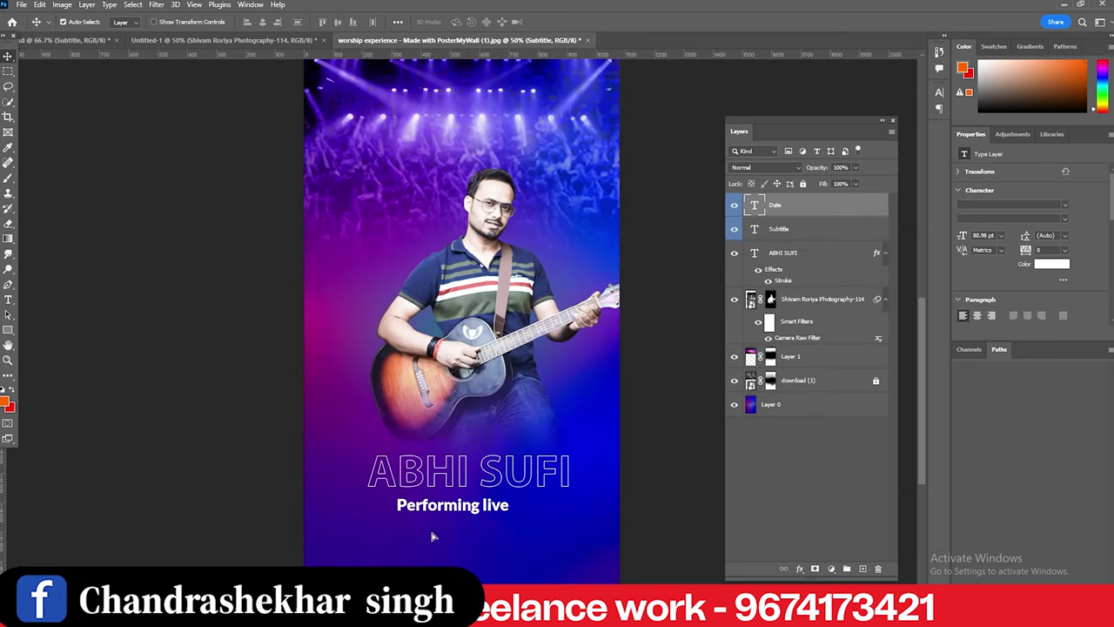
{"action": "left_click_drag", "start_coordinate": [435, 522], "coordinate": [432, 534]}
{"action": "scroll", "coordinate": [462, 349], "scroll_direction": "down", "scroll_amount": 5}
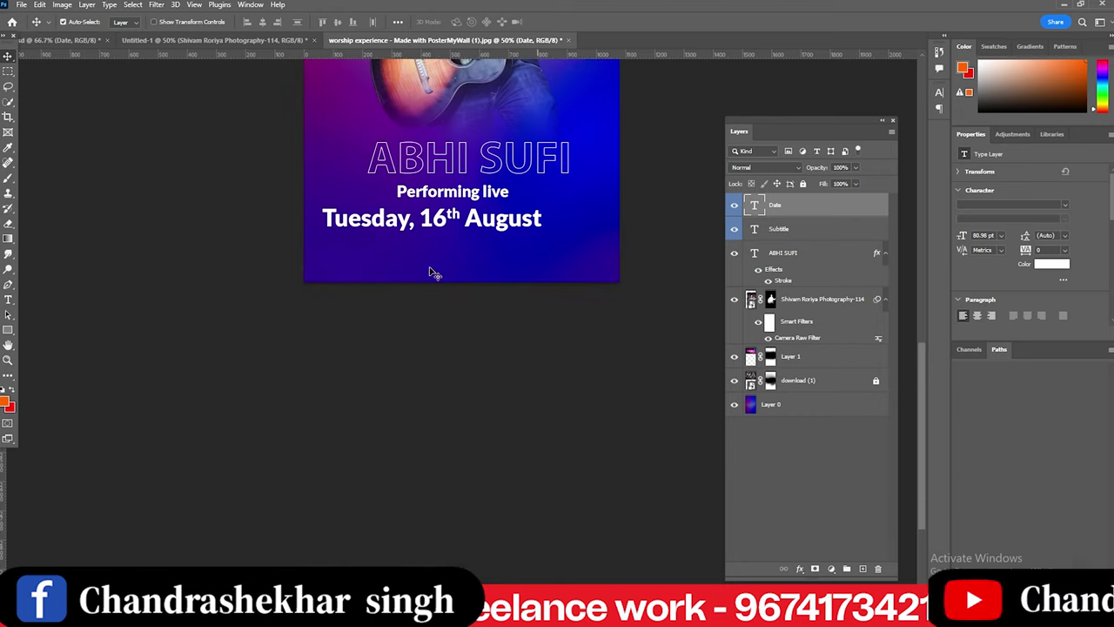
{"action": "left_click_drag", "start_coordinate": [435, 219], "coordinate": [456, 213]}
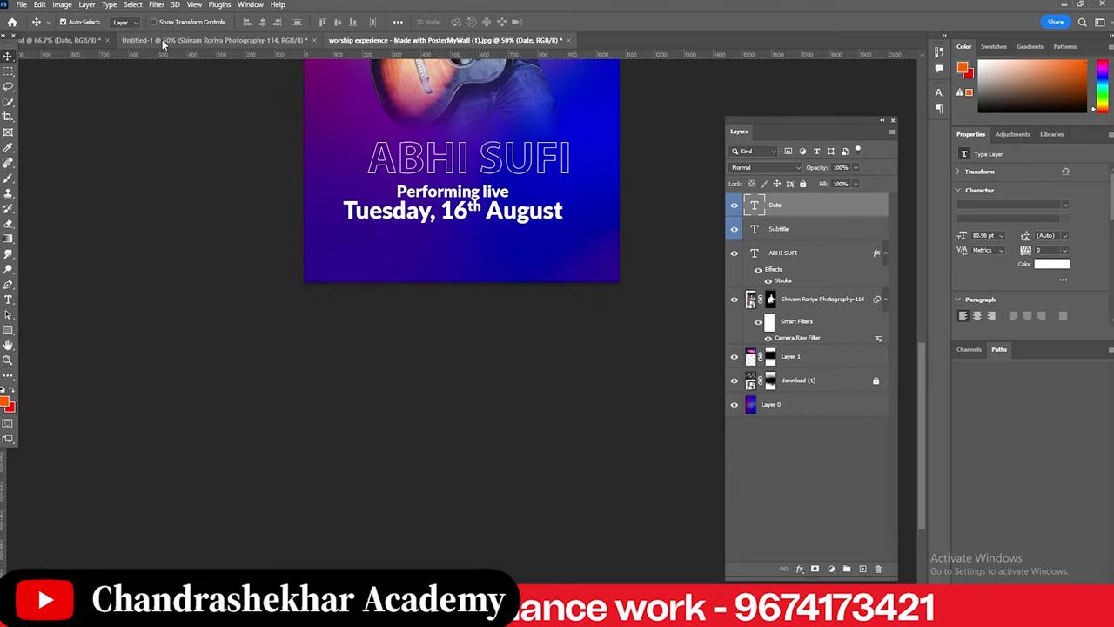
{"action": "left_click", "coordinate": [191, 40]}
{"action": "left_click", "coordinate": [361, 40]}
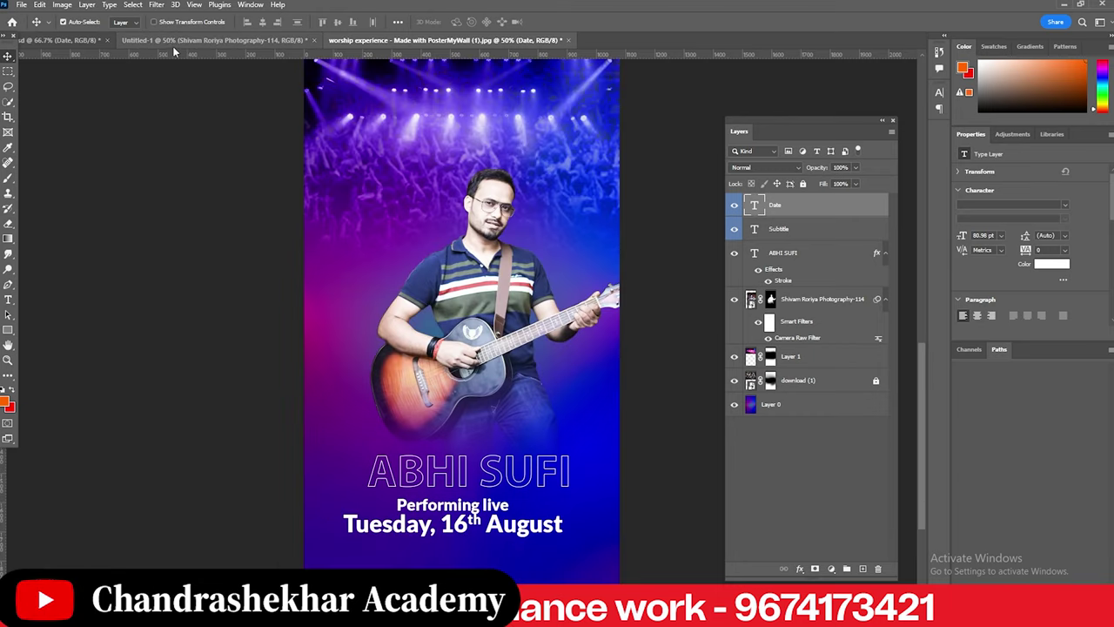
Step: Add the 7:30 pm onwards line to the poster, centred under the date
{"action": "left_click", "coordinate": [66, 40]}
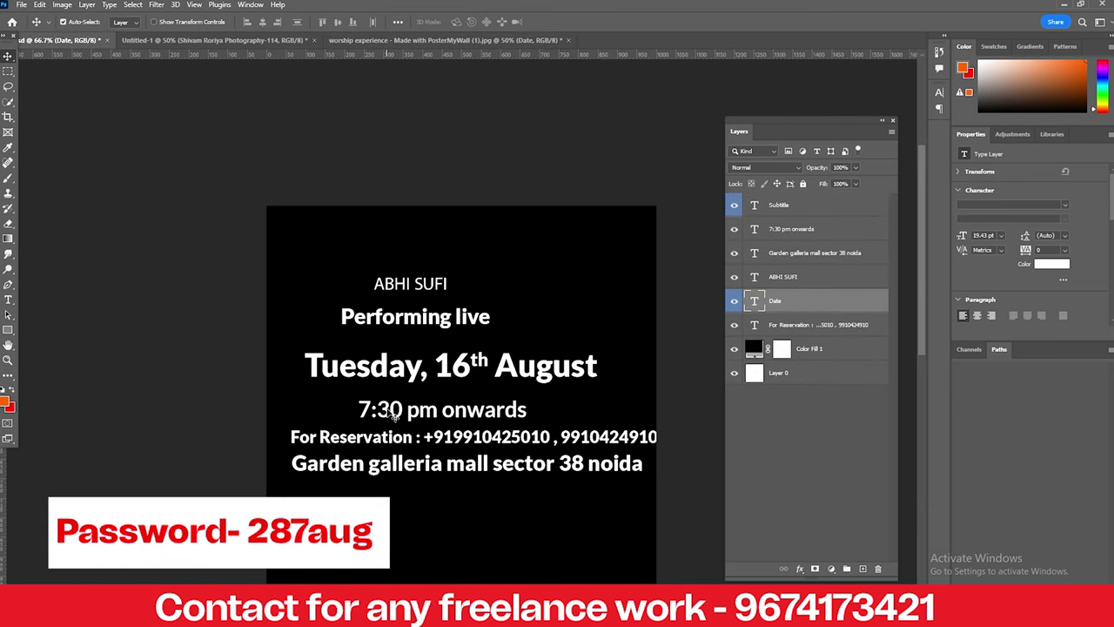
{"action": "mouse_move", "coordinate": [393, 415]}
{"action": "left_mouse_down"}
{"action": "mouse_move", "coordinate": [370, 55]}
{"action": "mouse_move", "coordinate": [423, 560]}
{"action": "mouse_move", "coordinate": [439, 544]}
{"action": "left_mouse_up"}
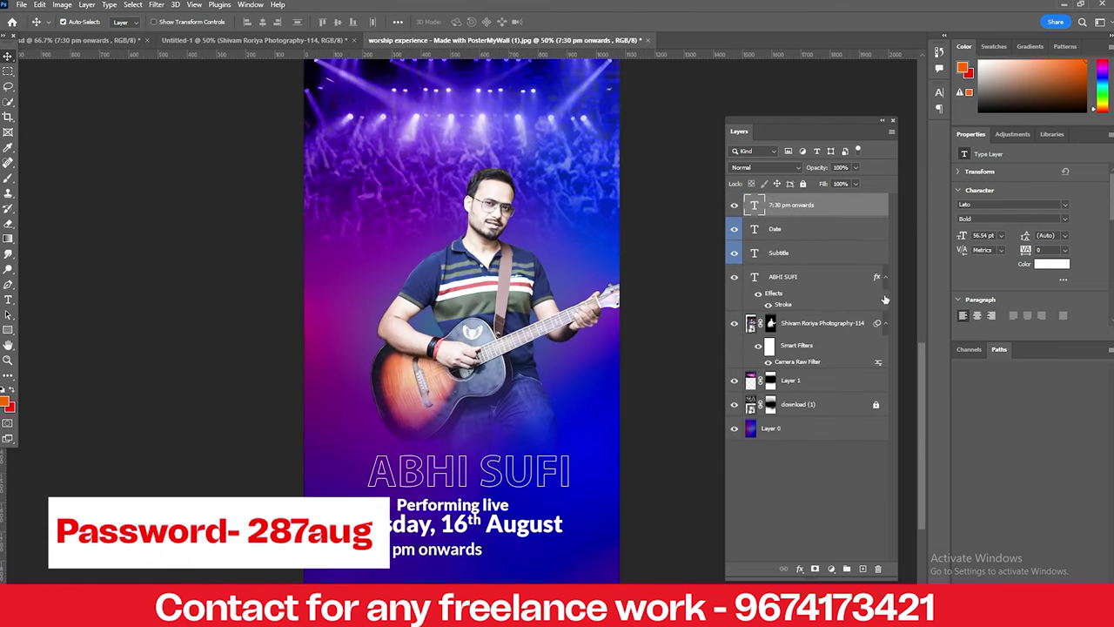
{"action": "scroll", "coordinate": [921, 353], "scroll_direction": "down", "scroll_amount": 5}
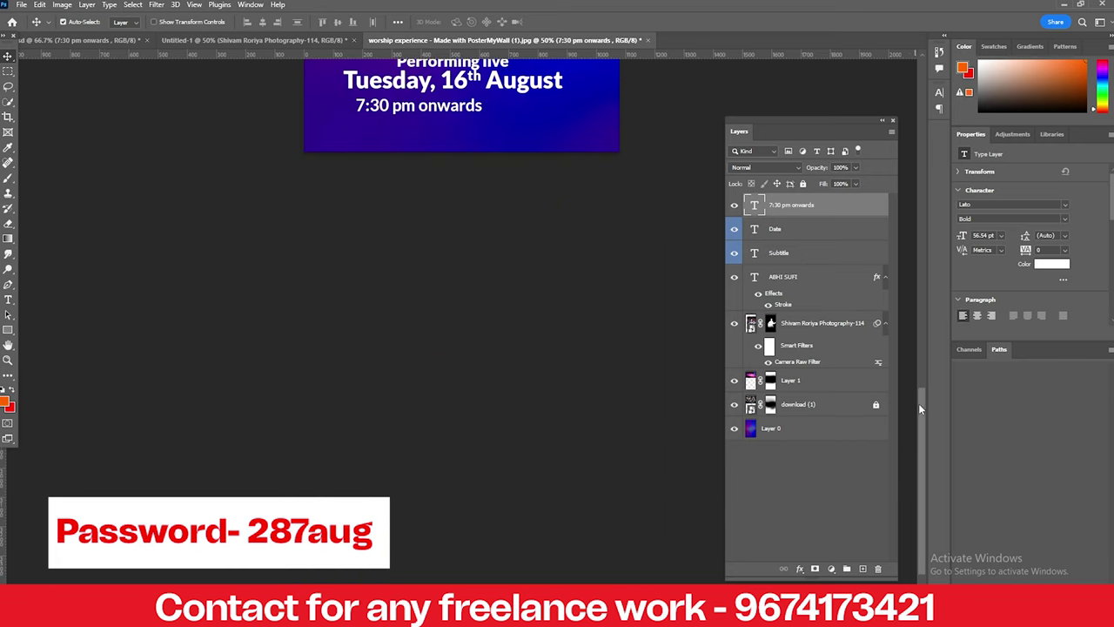
{"action": "scroll", "coordinate": [918, 403], "scroll_direction": "up", "scroll_amount": 1}
{"action": "scroll", "coordinate": [914, 369], "scroll_direction": "up", "scroll_amount": 3}
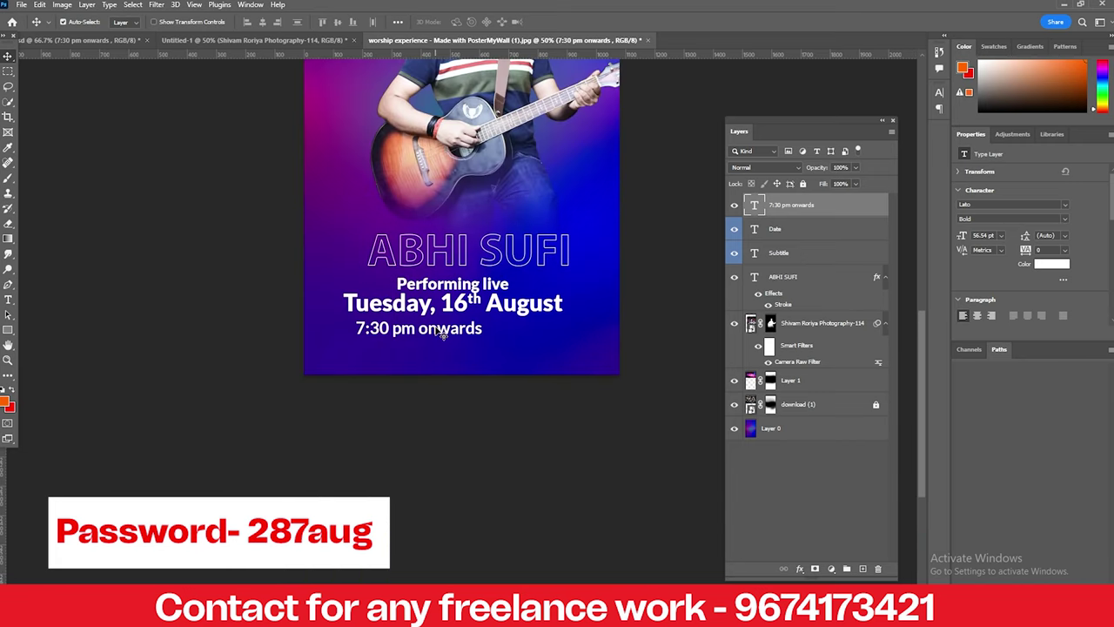
{"action": "left_click_drag", "start_coordinate": [443, 340], "coordinate": [455, 339]}
Step: Move the title, subtitle and date lines up to tighten their spacing
{"action": "left_click_drag", "start_coordinate": [451, 250], "coordinate": [448, 231]}
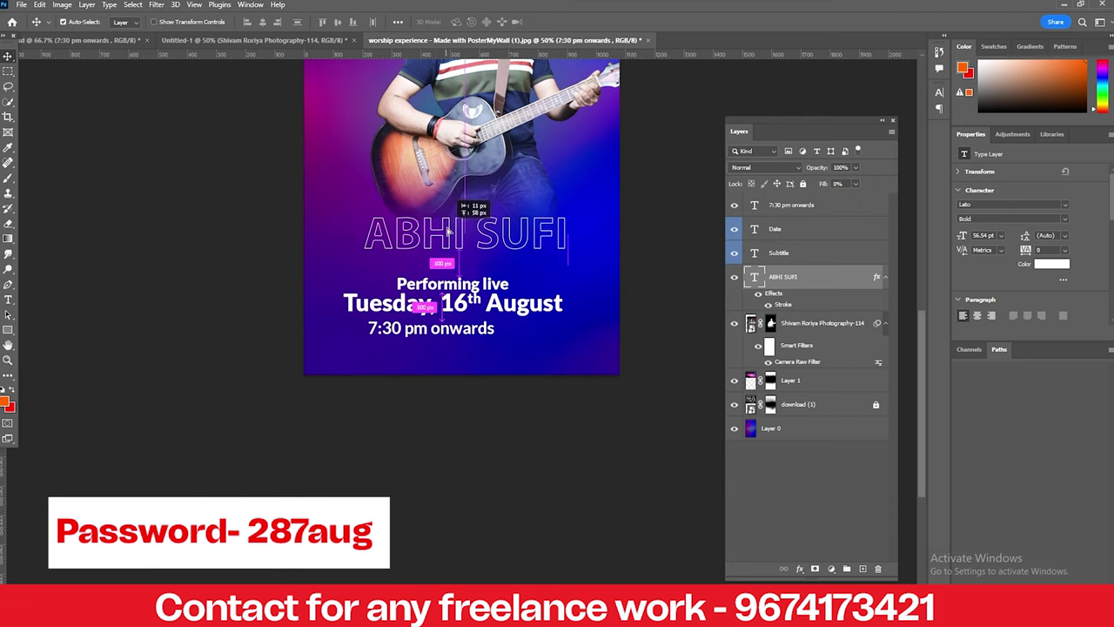
{"action": "left_click_drag", "start_coordinate": [452, 293], "coordinate": [445, 270]}
{"action": "mouse_move", "coordinate": [450, 312]}
{"action": "left_mouse_down"}
{"action": "mouse_move", "coordinate": [461, 301]}
{"action": "mouse_move", "coordinate": [454, 327]}
{"action": "left_mouse_up"}
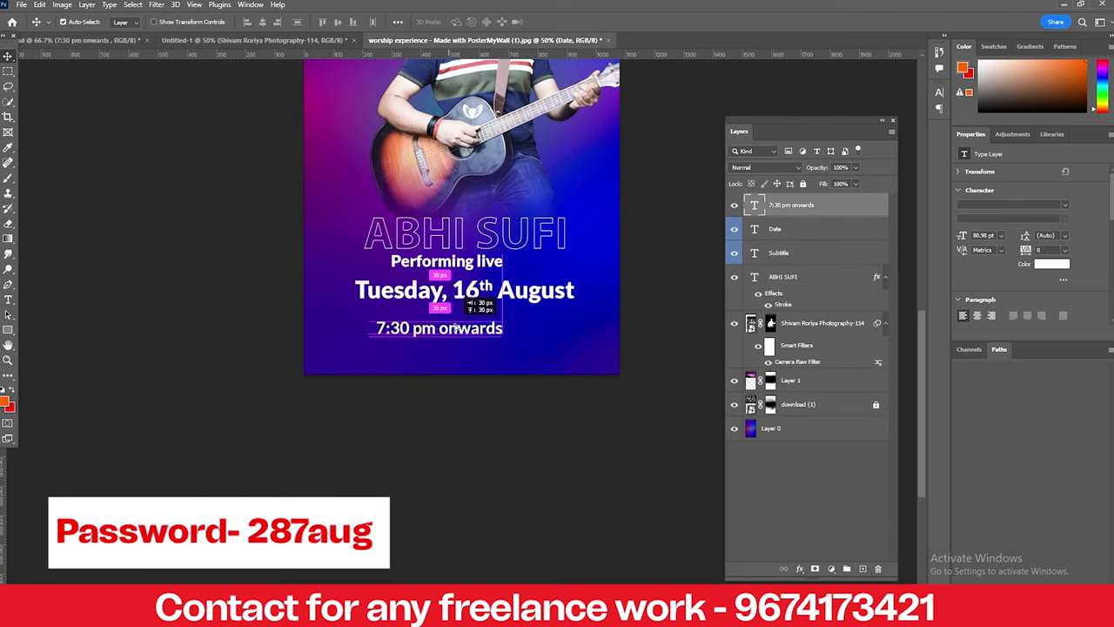
Step: Add the reservation line to the poster below the time line
{"action": "left_click", "coordinate": [252, 40]}
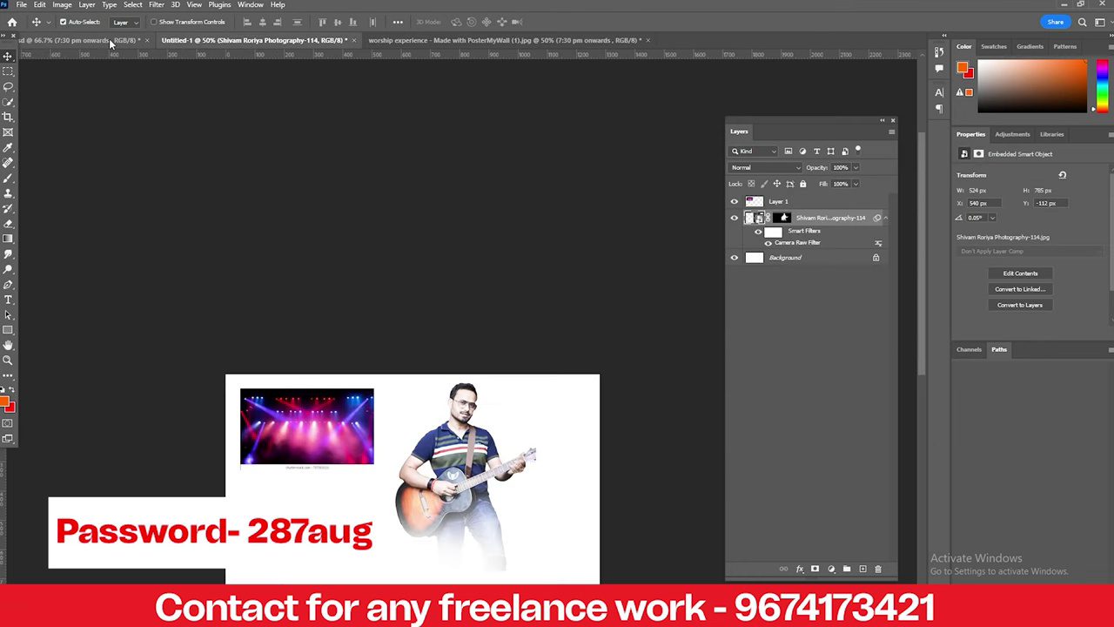
{"action": "left_click", "coordinate": [111, 40]}
{"action": "left_click", "coordinate": [323, 419]}
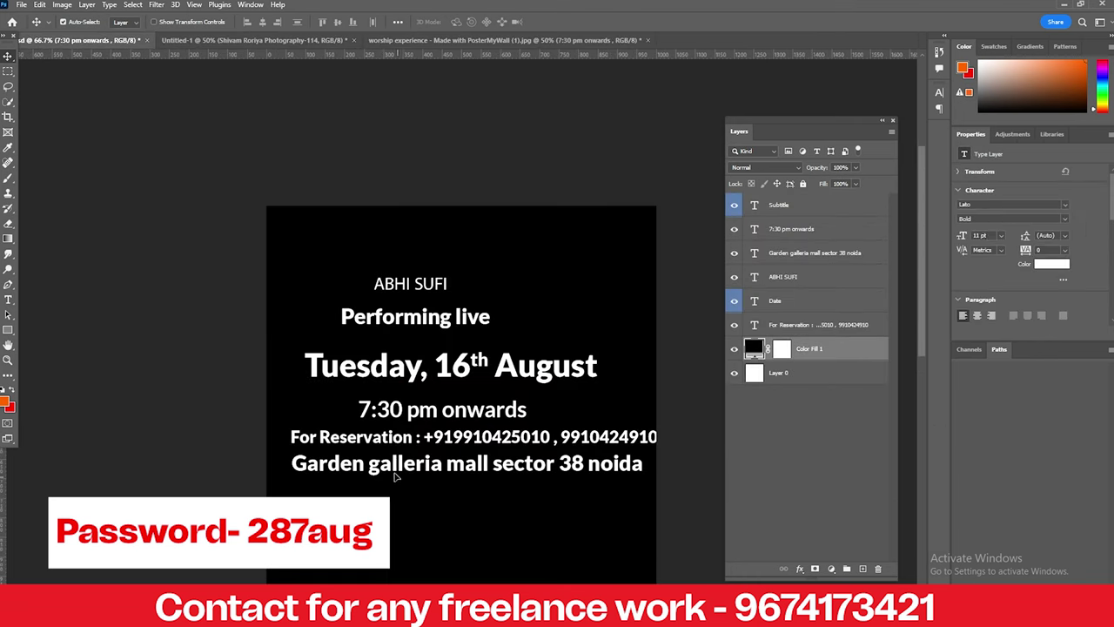
{"action": "left_click_drag", "start_coordinate": [393, 439], "coordinate": [416, 94]}
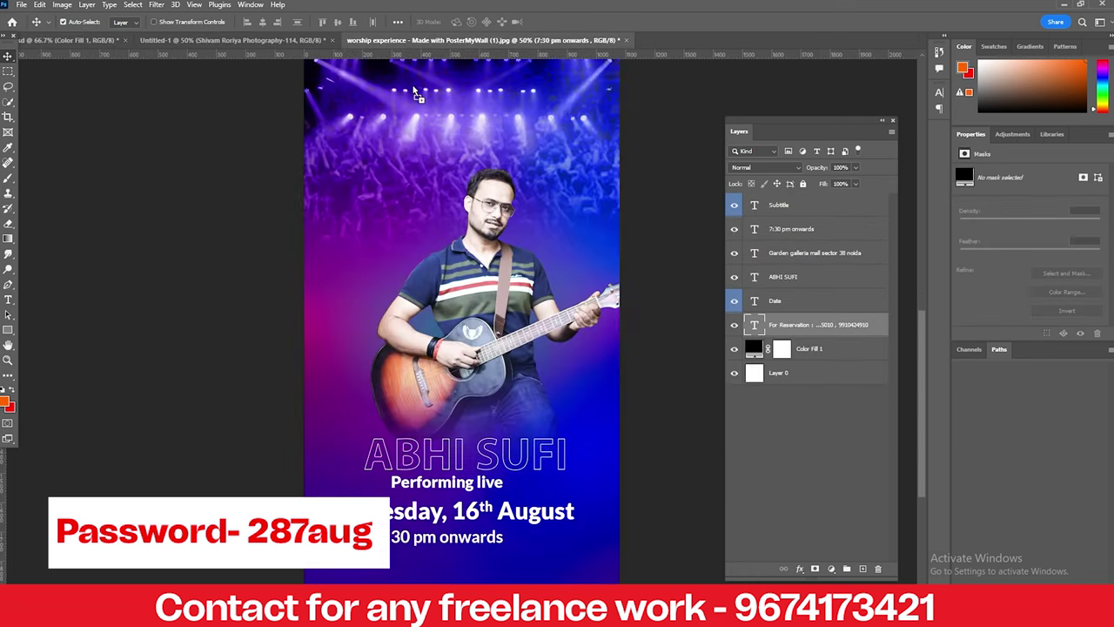
{"action": "mouse_move", "coordinate": [418, 577]}
{"action": "left_mouse_down"}
{"action": "mouse_move", "coordinate": [418, 557]}
{"action": "mouse_move", "coordinate": [435, 561]}
{"action": "left_mouse_up"}
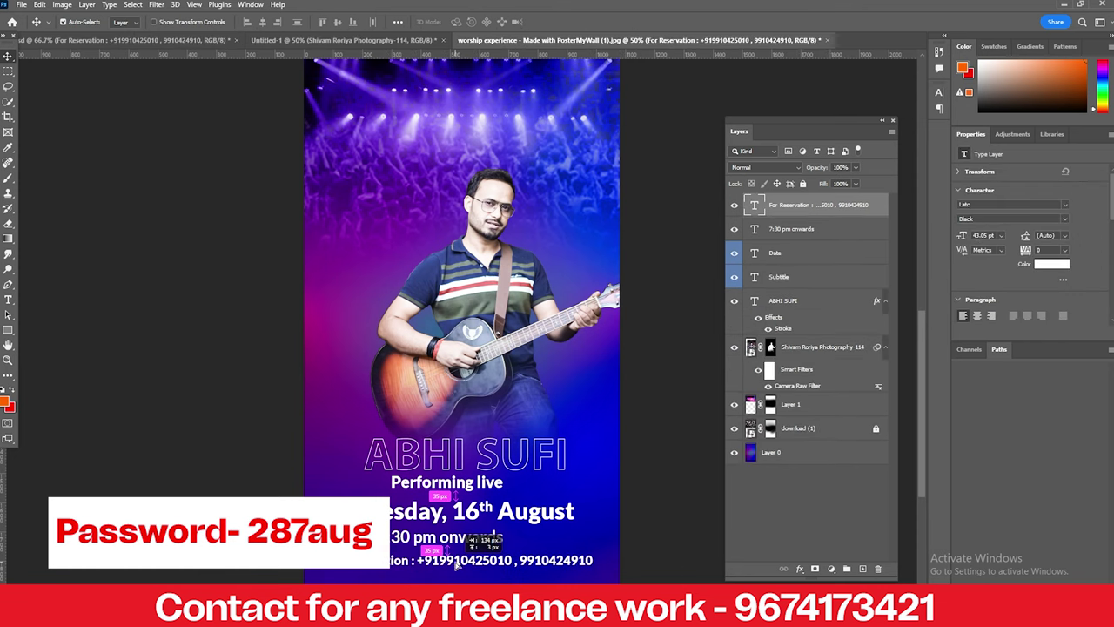
Step: Bring the venue line onto the poster and position it under the reservation line
{"action": "left_click", "coordinate": [111, 40]}
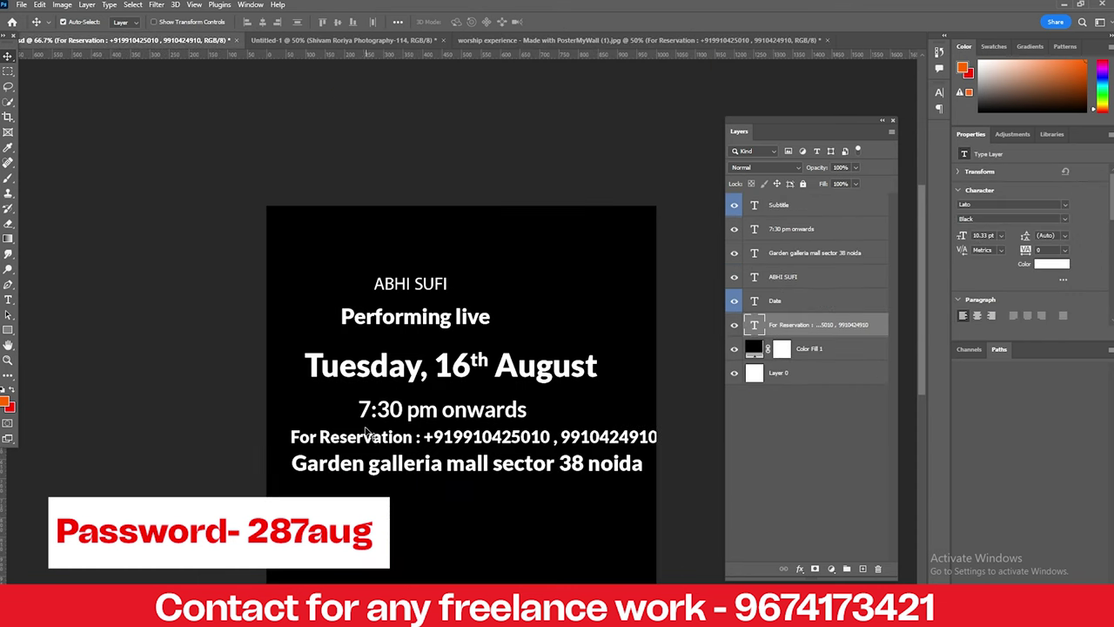
{"action": "mouse_move", "coordinate": [363, 474]}
{"action": "left_mouse_down"}
{"action": "mouse_move", "coordinate": [615, 42]}
{"action": "mouse_move", "coordinate": [484, 567]}
{"action": "left_mouse_up"}
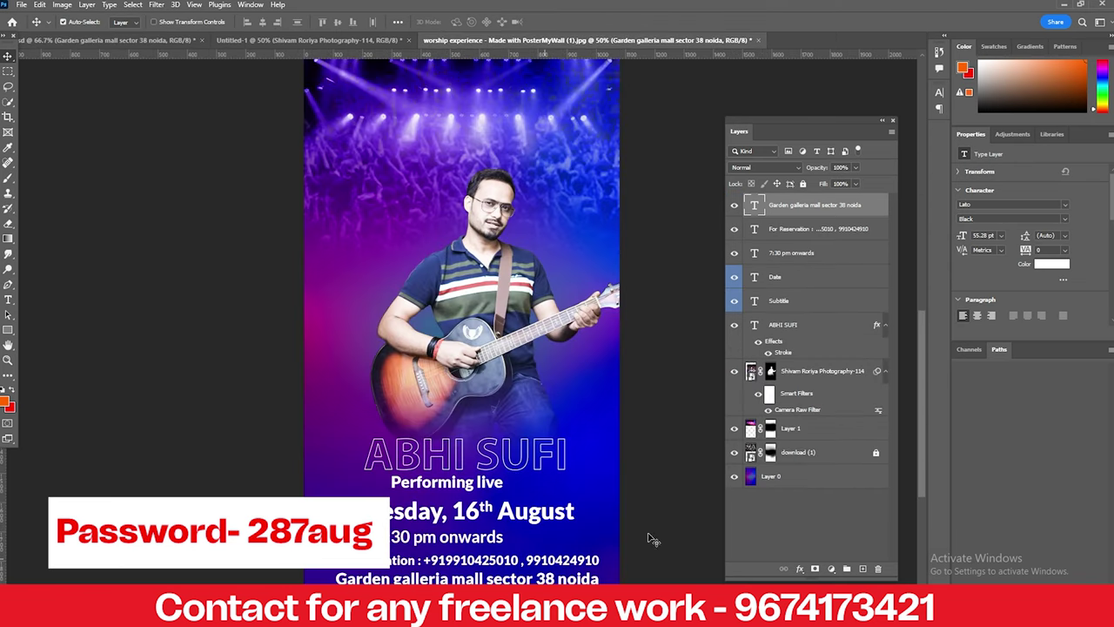
{"action": "mouse_move", "coordinate": [920, 361]}
{"action": "left_mouse_down"}
{"action": "mouse_move", "coordinate": [918, 394]}
{"action": "mouse_move", "coordinate": [915, 342]}
{"action": "left_mouse_up"}
{"action": "left_click", "coordinate": [510, 366]}
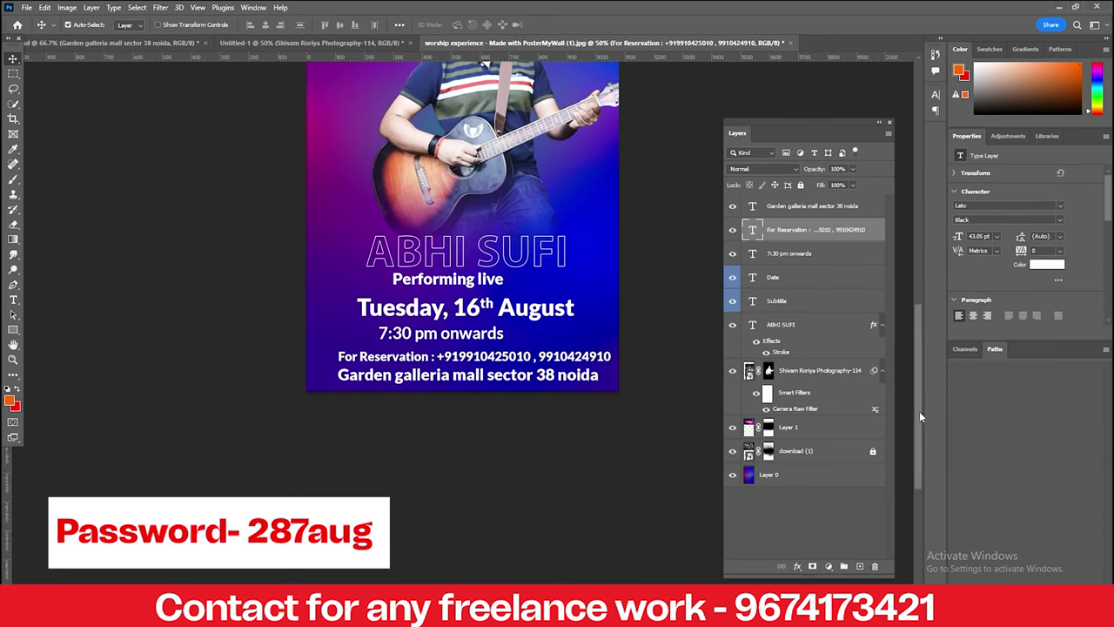
{"action": "left_click_drag", "start_coordinate": [919, 411], "coordinate": [914, 401]}
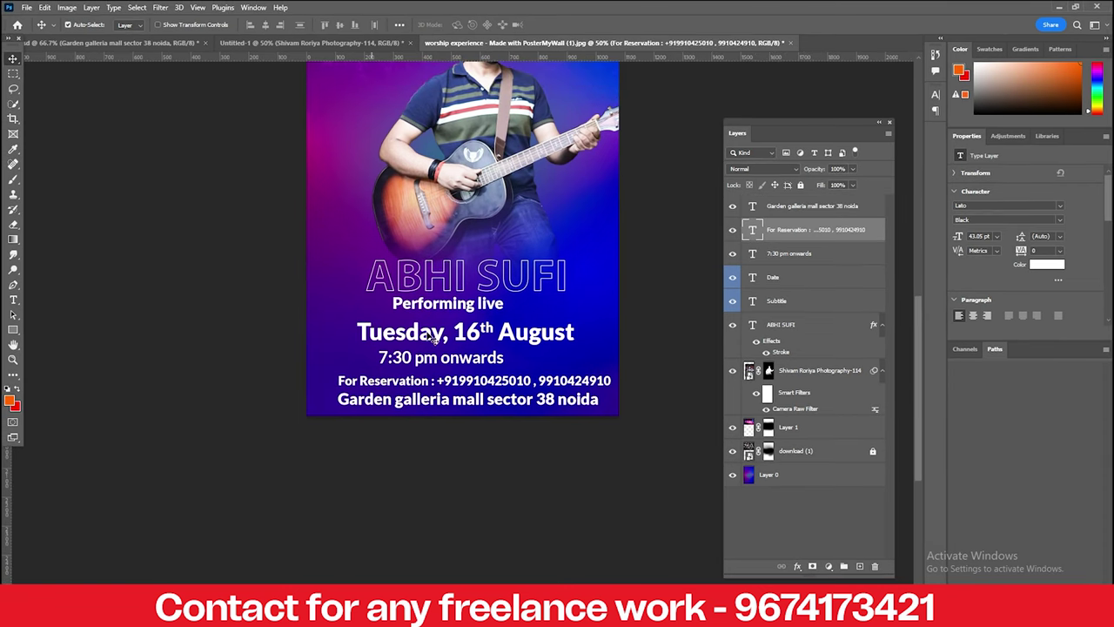
Step: Resize the date line to 50 pt and shift it right to recentre it
{"action": "double_click", "coordinate": [456, 340]}
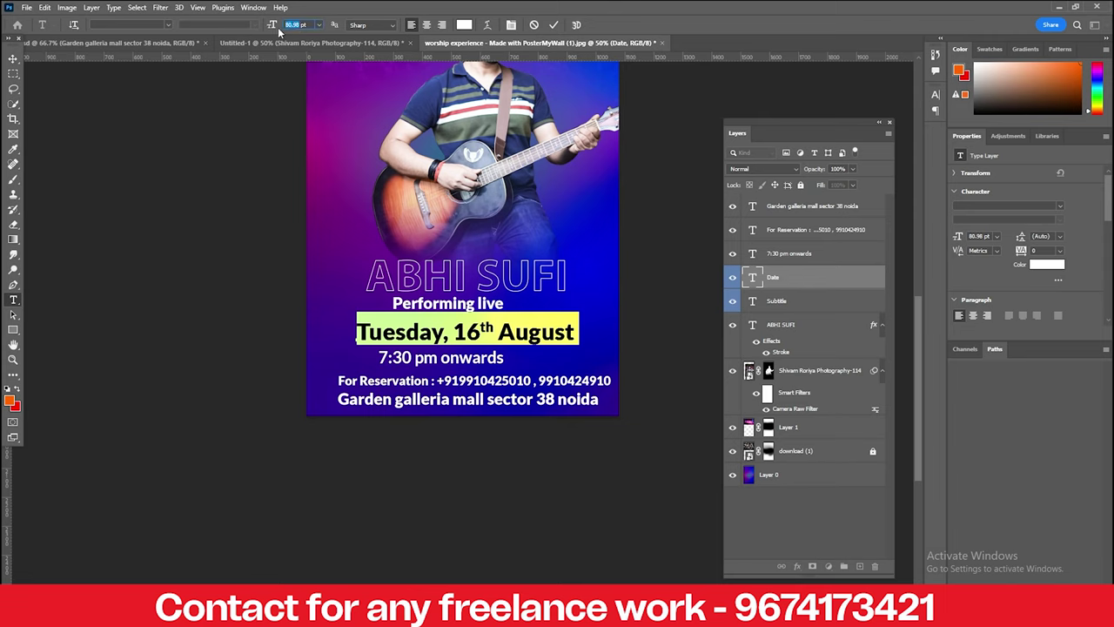
{"action": "key", "text": "Return"}
{"action": "key", "text": "ctrl+Return"}
{"action": "key", "text": "v"}
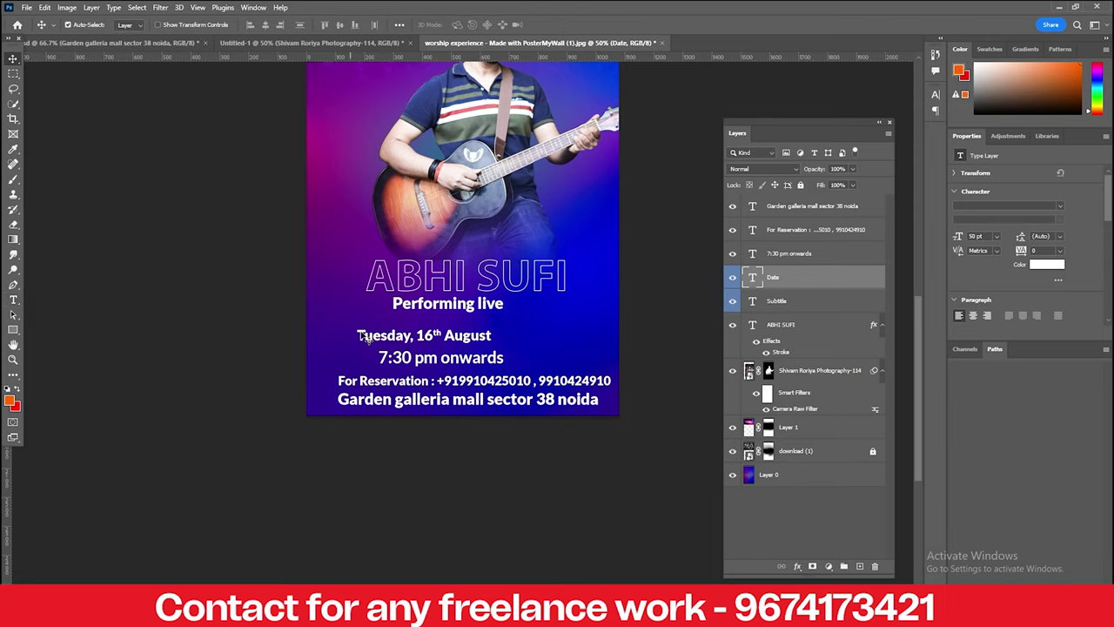
{"action": "left_click_drag", "start_coordinate": [401, 339], "coordinate": [410, 340]}
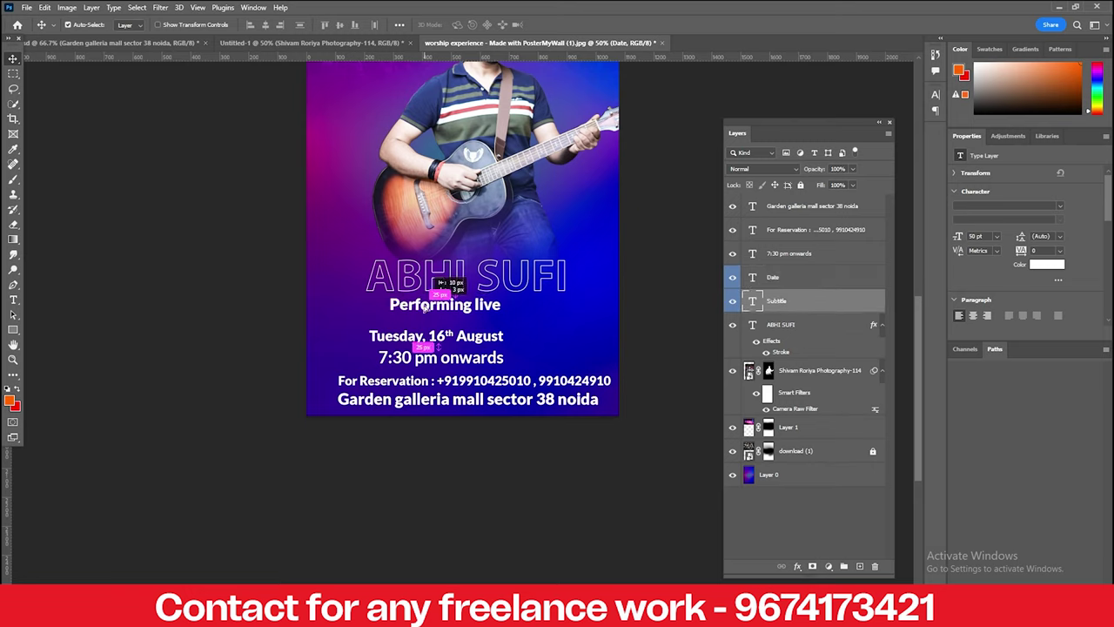
Step: Recolour the Performing live subtitle dark blue (#0009a2)
{"action": "left_click_drag", "start_coordinate": [431, 319], "coordinate": [428, 324]}
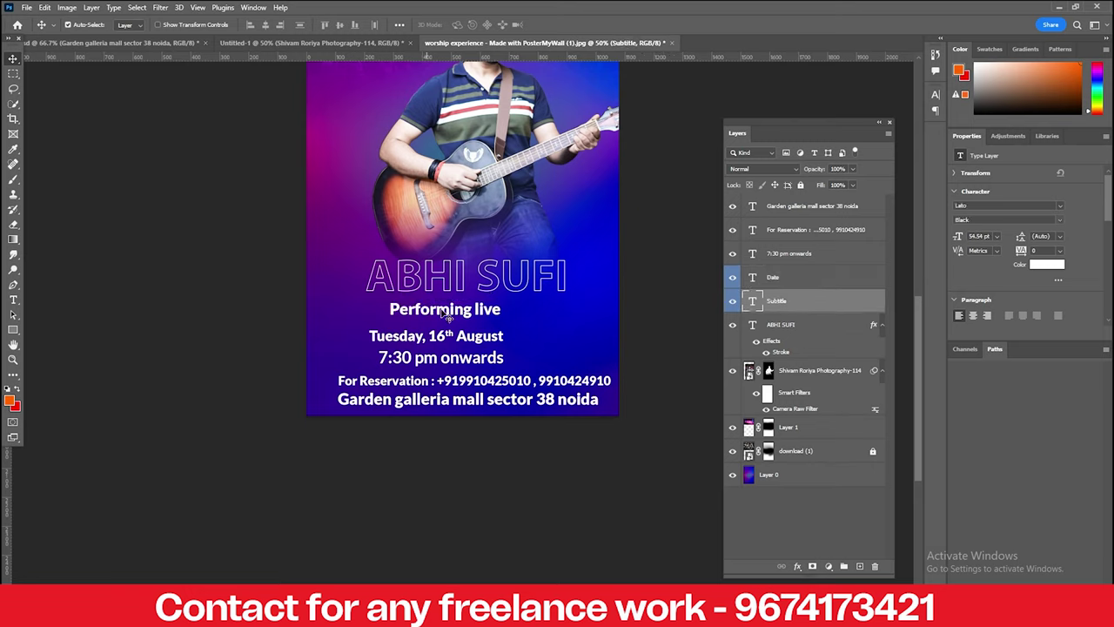
{"action": "double_click", "coordinate": [456, 317]}
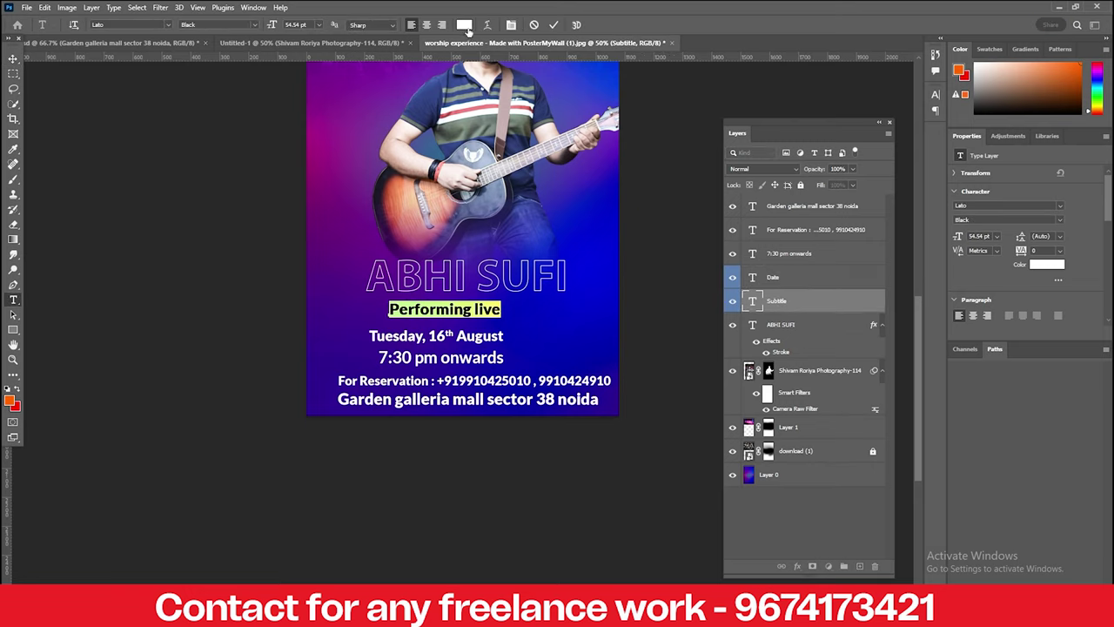
{"action": "left_click", "coordinate": [465, 26]}
{"action": "type", "text": "0009a2"}
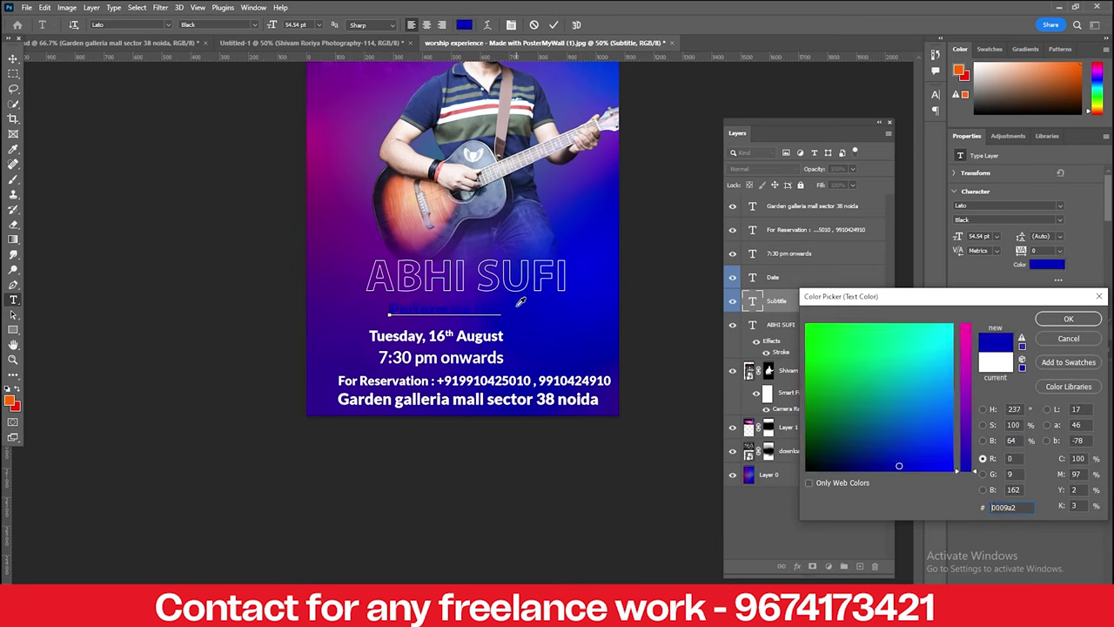
{"action": "left_click", "coordinate": [1066, 320]}
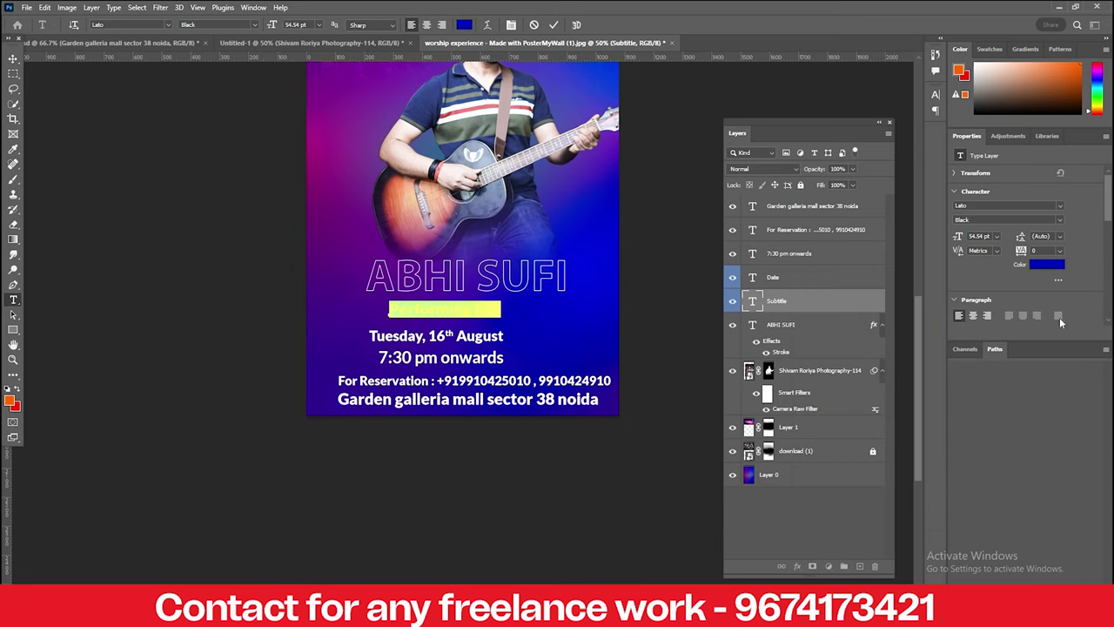
{"action": "left_click", "coordinate": [88, 270]}
{"action": "left_click", "coordinate": [13, 330]}
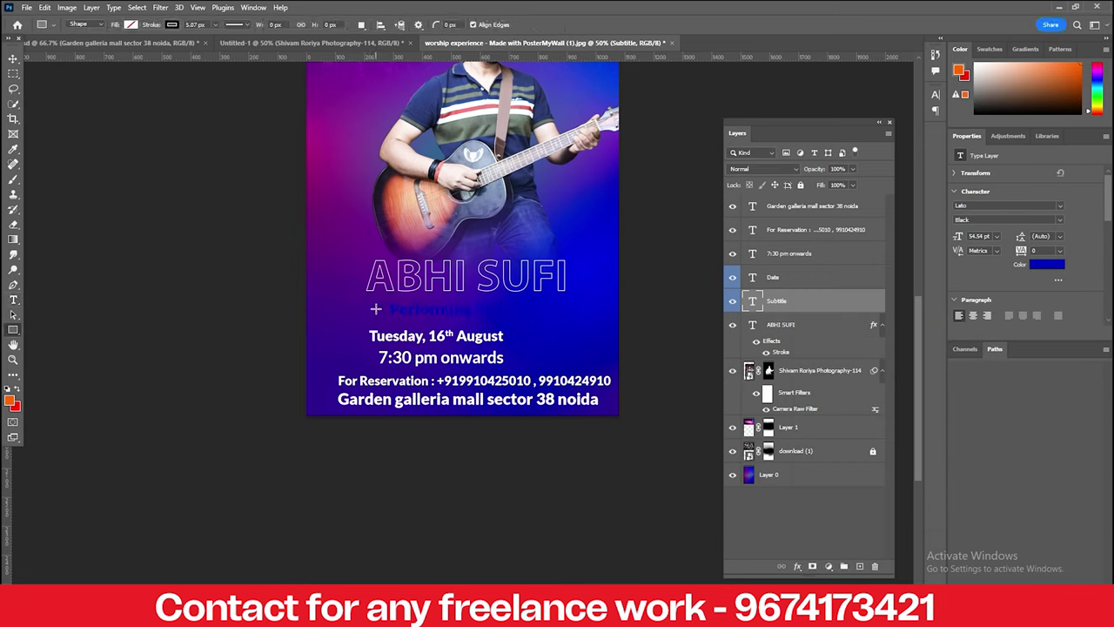
Step: Draw a white rectangle with no stroke over Performing live, layered beneath the text
{"action": "left_click_drag", "start_coordinate": [372, 300], "coordinate": [535, 320]}
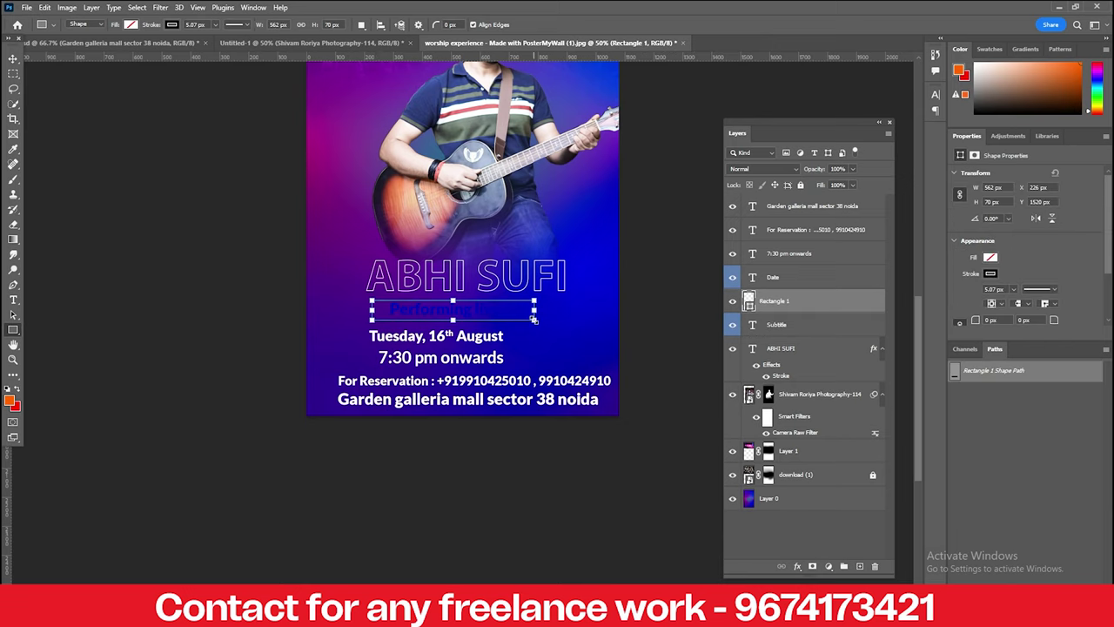
{"action": "left_click", "coordinate": [1013, 289]}
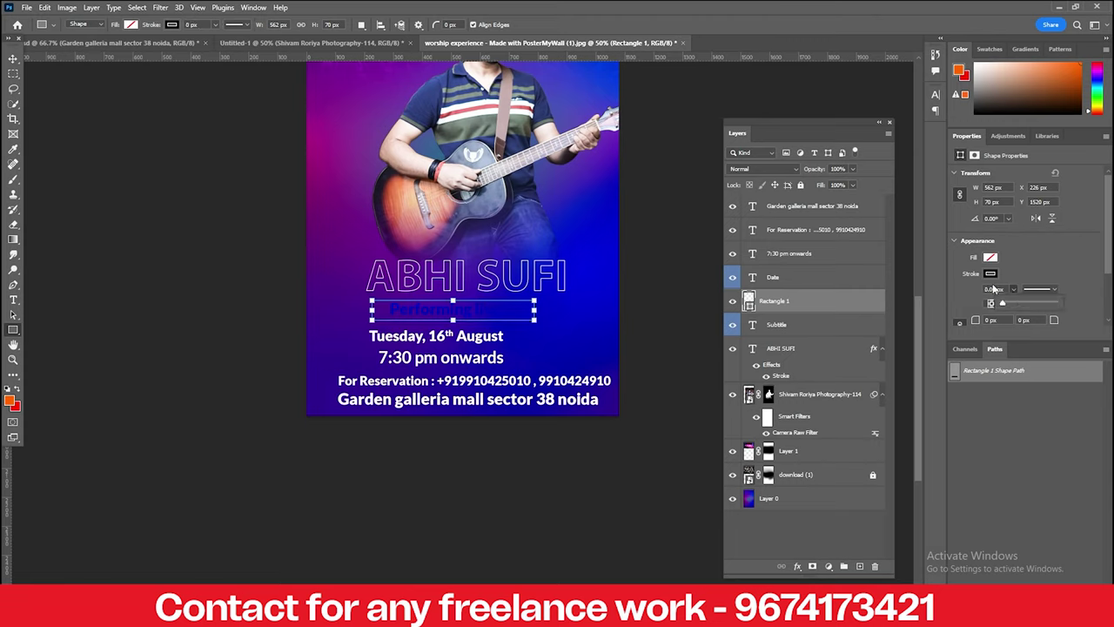
{"action": "left_click", "coordinate": [990, 258]}
{"action": "left_click", "coordinate": [975, 319]}
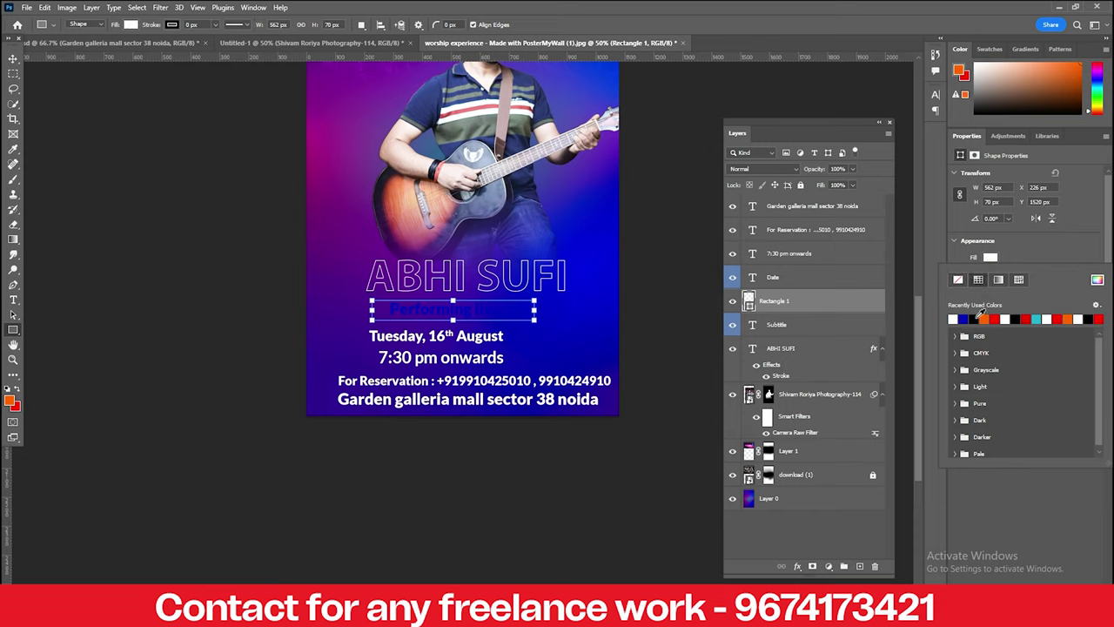
{"action": "left_click", "coordinate": [13, 57]}
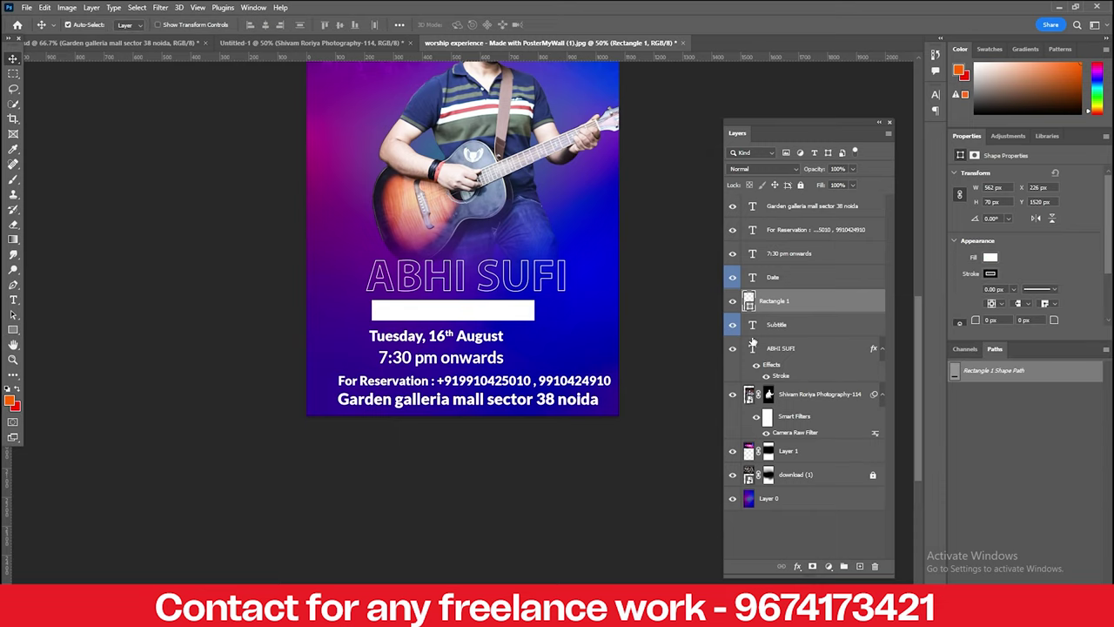
{"action": "left_click_drag", "start_coordinate": [768, 308], "coordinate": [772, 340]}
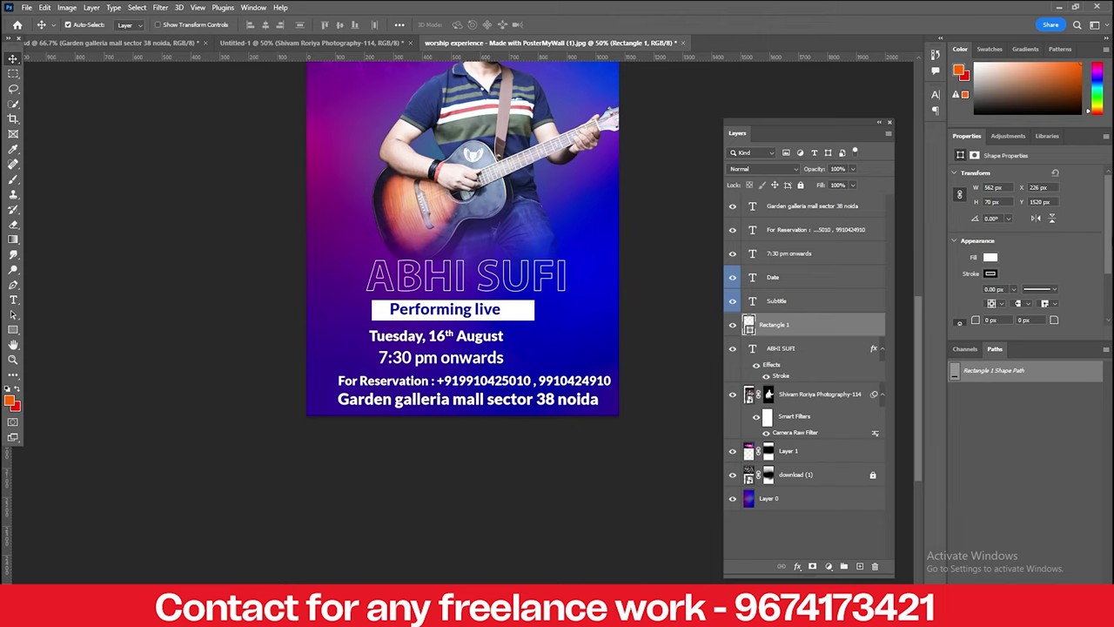
Step: Round the rectangle's corners to 35 px and centre Performing live on the pill
{"action": "scroll", "coordinate": [1007, 286], "scroll_direction": "down", "scroll_amount": 3}
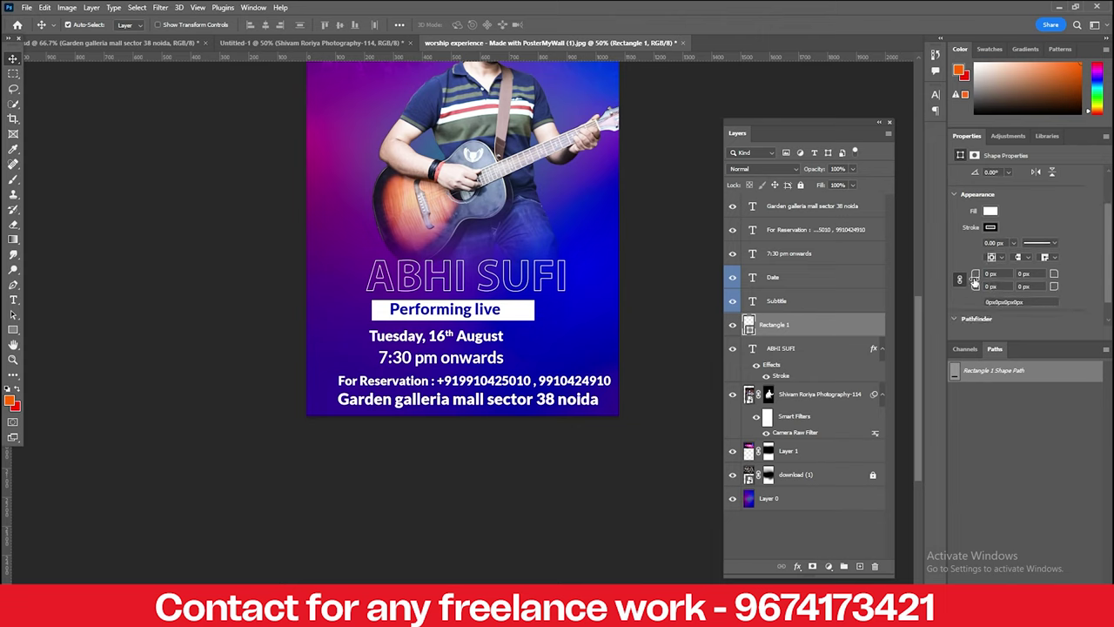
{"action": "left_click_drag", "start_coordinate": [975, 282], "coordinate": [1006, 278]}
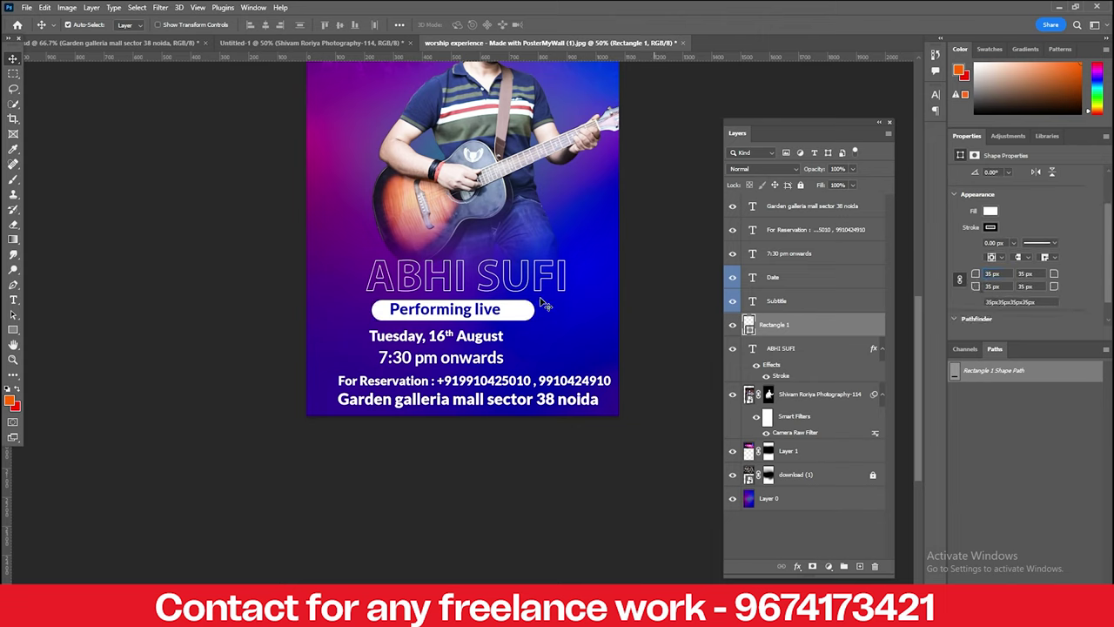
{"action": "left_click", "coordinate": [137, 209]}
{"action": "left_click_drag", "start_coordinate": [429, 319], "coordinate": [425, 321]}
{"action": "left_click", "coordinate": [169, 316]}
Step: Centre the ABHI SUFI title and date line, and edit the venue text size
{"action": "left_click_drag", "start_coordinate": [415, 281], "coordinate": [413, 282]}
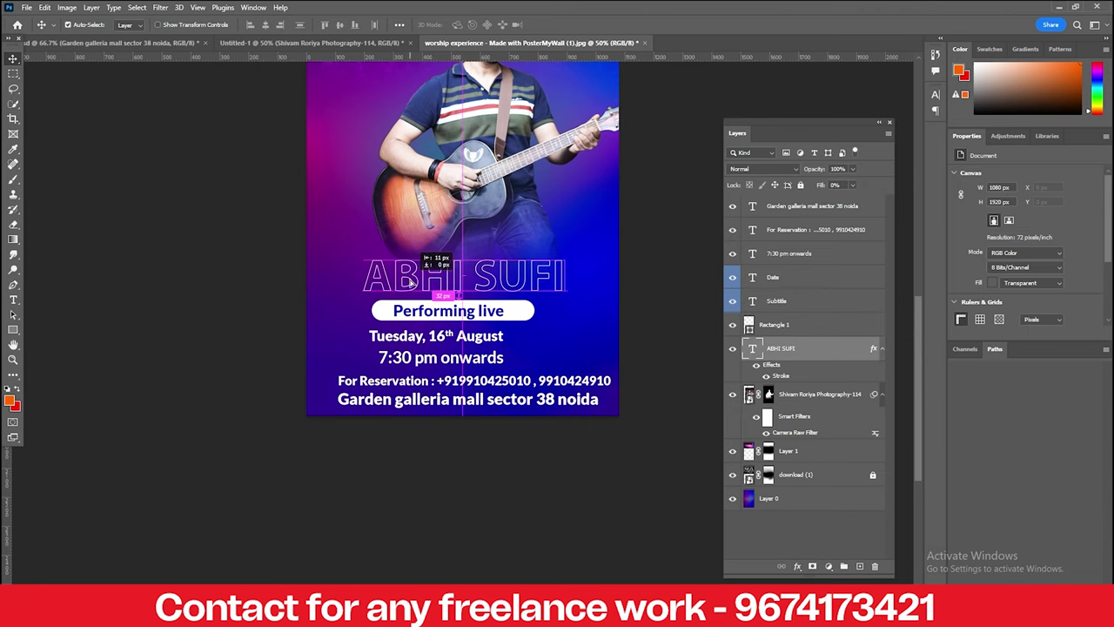
{"action": "mouse_move", "coordinate": [421, 339]}
{"action": "left_mouse_down"}
{"action": "mouse_move", "coordinate": [434, 338]}
{"action": "mouse_move", "coordinate": [432, 355]}
{"action": "left_mouse_up"}
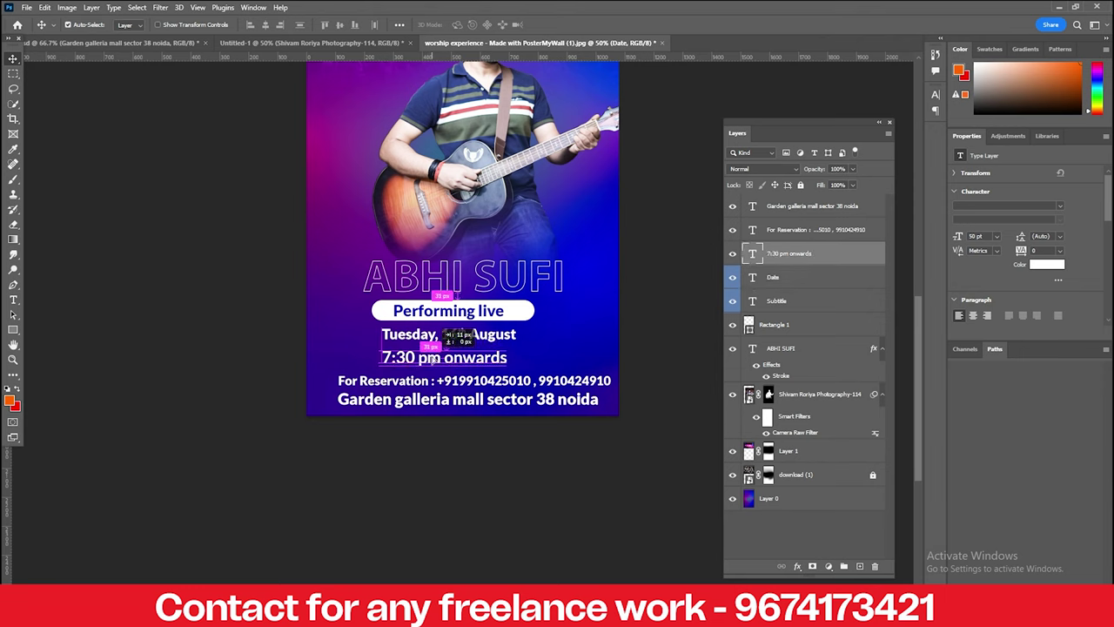
{"action": "double_click", "coordinate": [413, 402]}
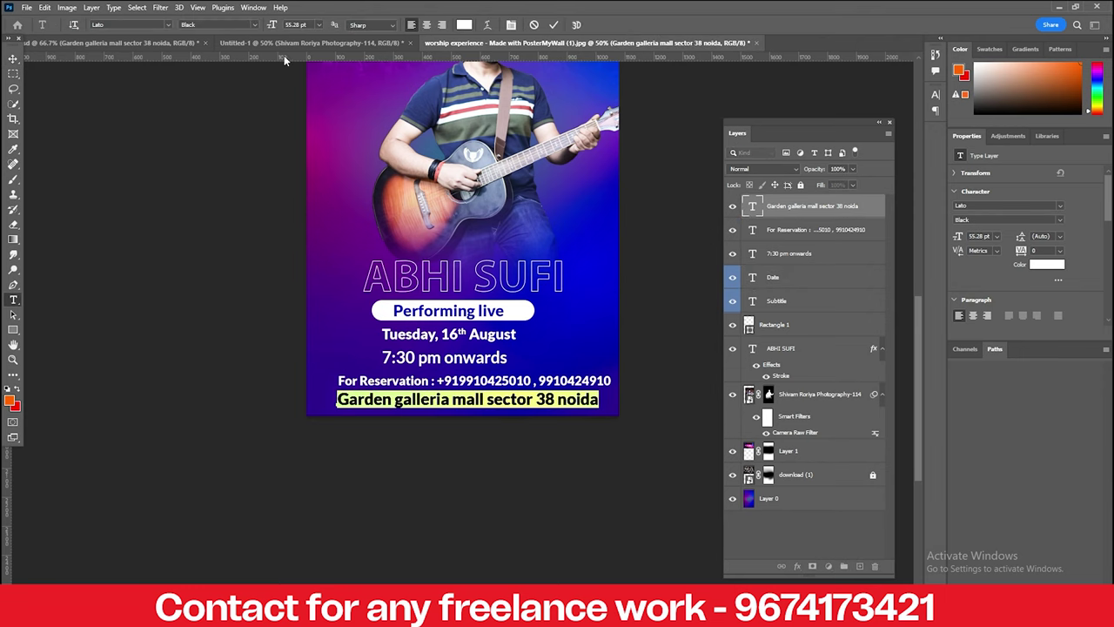
{"action": "key", "text": "ctrl+Return"}
{"action": "left_click", "coordinate": [13, 58]}
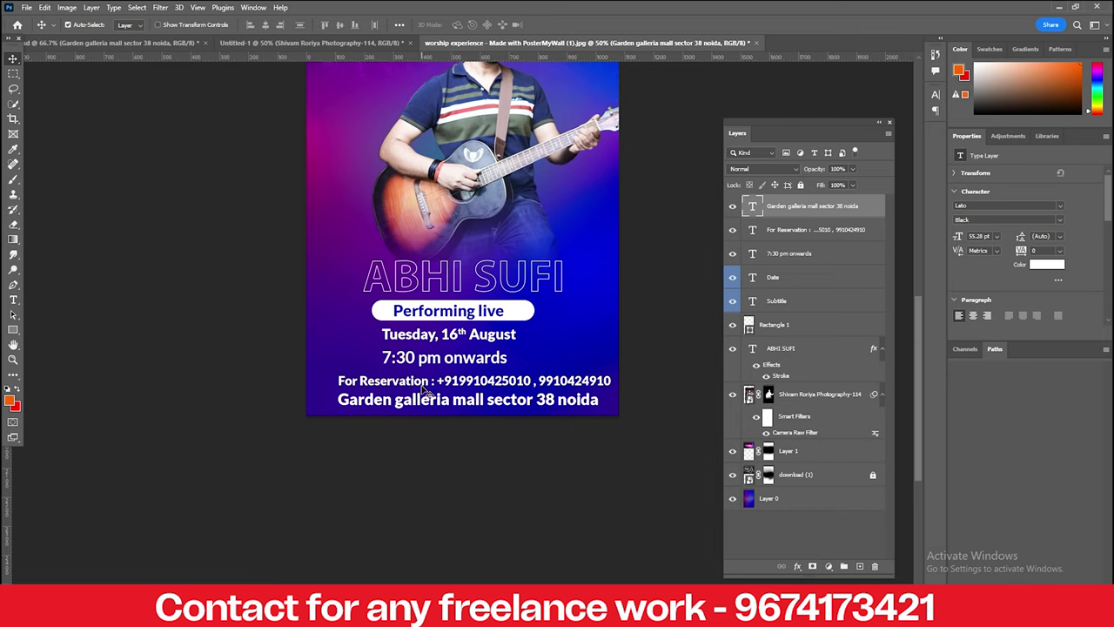
Step: Enlarge the reservation line, shrink the venue line, and toggle the guitarist to check
{"action": "double_click", "coordinate": [419, 382]}
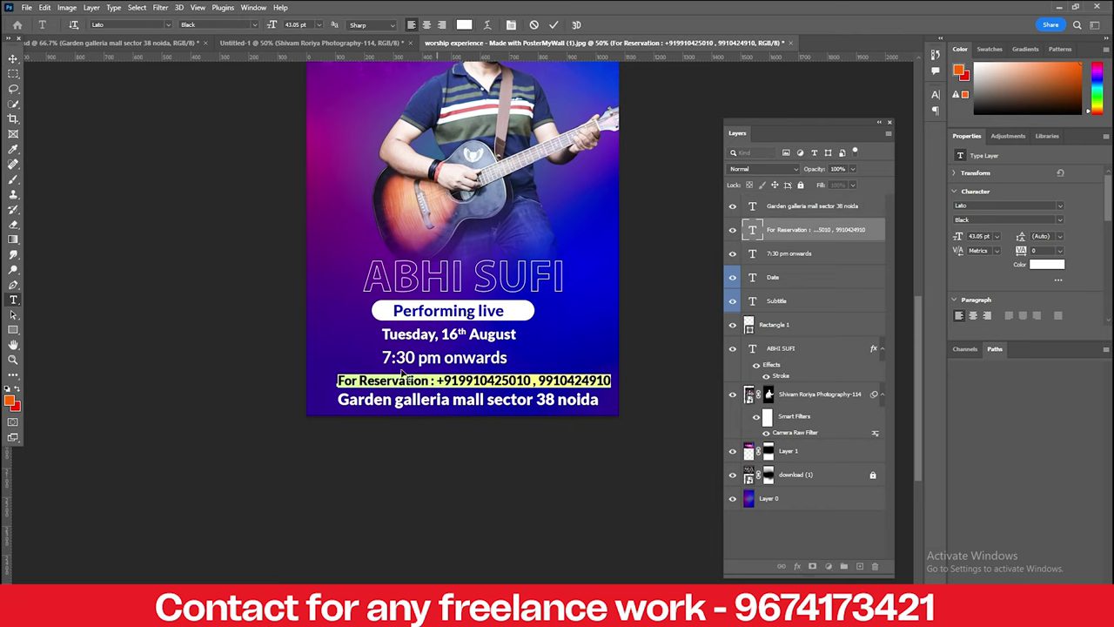
{"action": "left_click", "coordinate": [13, 58]}
{"action": "left_click", "coordinate": [441, 399]}
{"action": "double_click", "coordinate": [441, 400]}
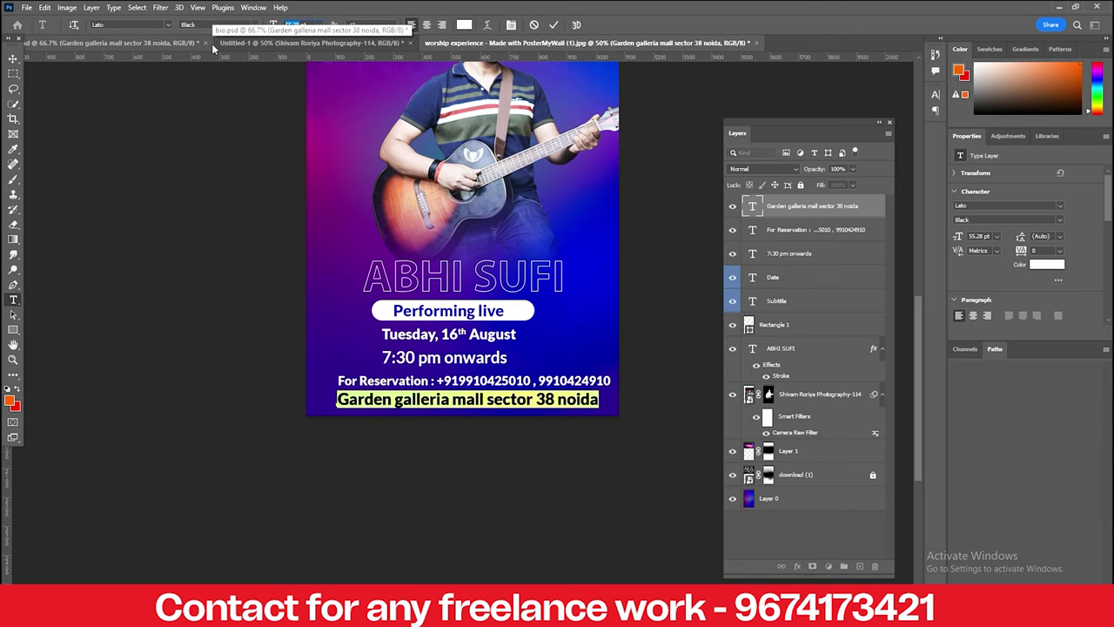
{"action": "left_click", "coordinate": [13, 58]}
{"action": "left_click", "coordinate": [400, 369]}
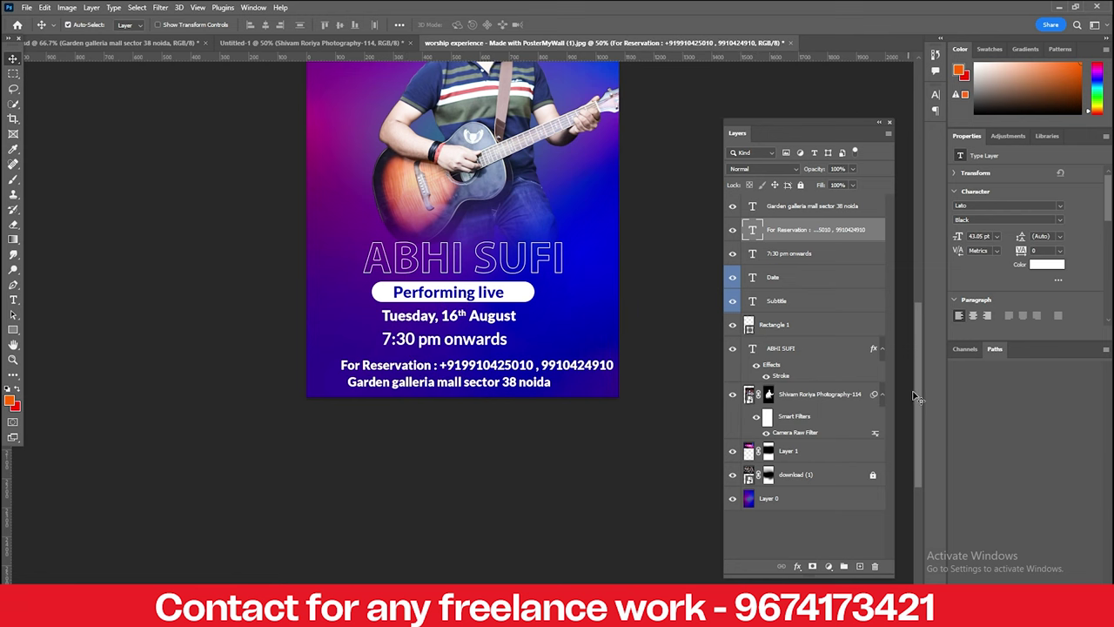
{"action": "scroll", "coordinate": [910, 391], "scroll_direction": "up", "scroll_amount": 3}
{"action": "left_click", "coordinate": [734, 395]}
{"action": "left_click", "coordinate": [733, 394]}
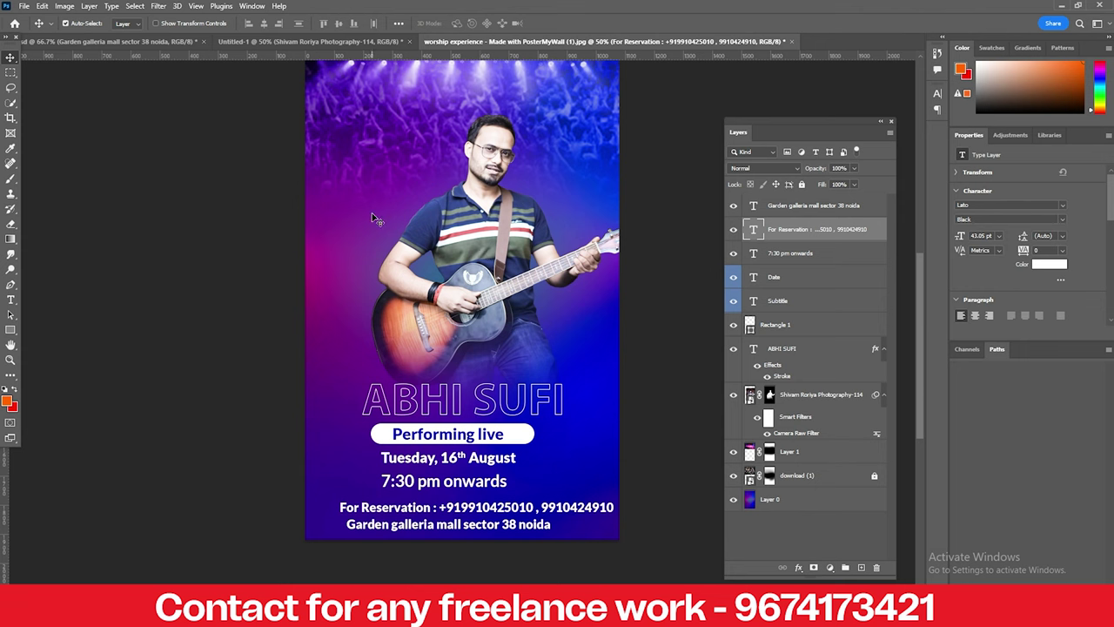
Step: Duplicate Layer 0, move the copy to the top of the stack, and blend it in Soft Light
{"action": "left_click", "coordinate": [794, 500]}
{"action": "left_click", "coordinate": [733, 500]}
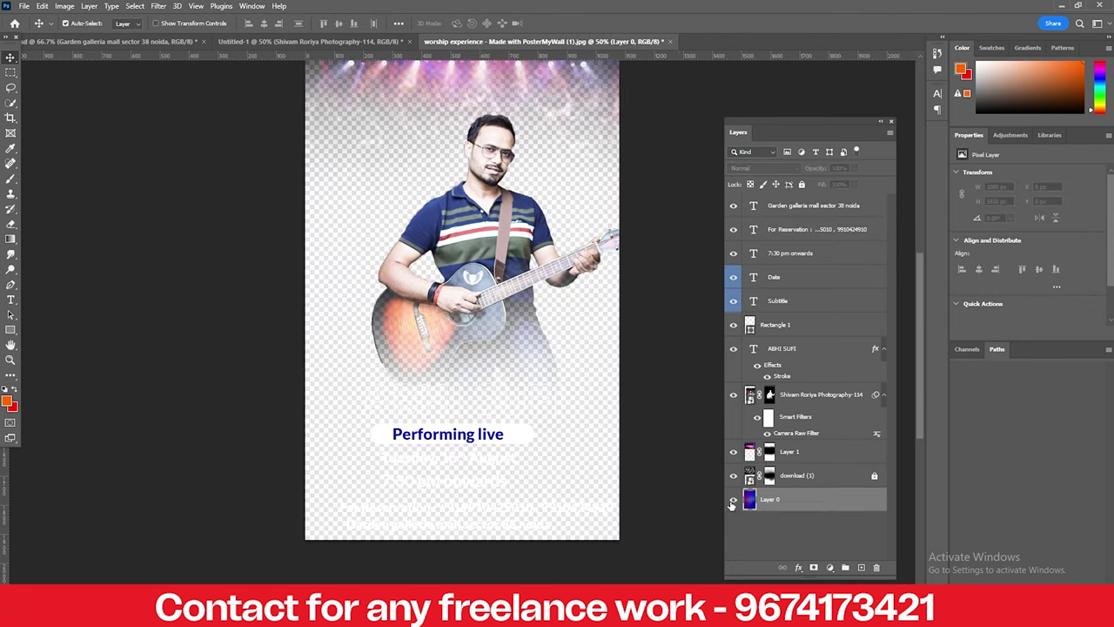
{"action": "left_click", "coordinate": [733, 500]}
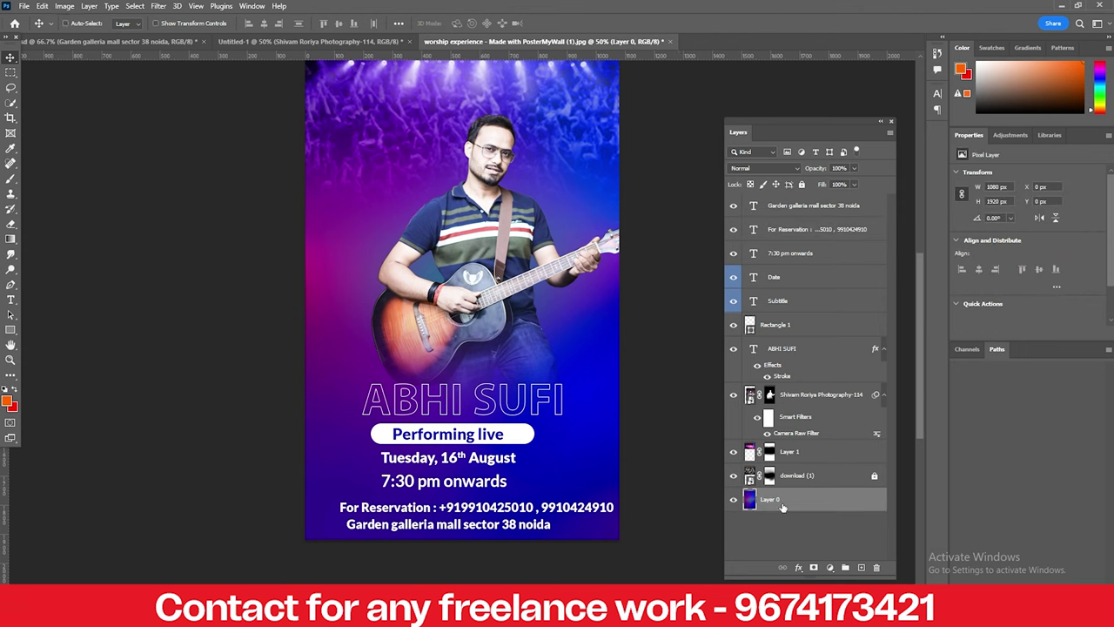
{"action": "key", "text": "ctrl+j"}
{"action": "left_click_drag", "start_coordinate": [799, 502], "coordinate": [772, 203]}
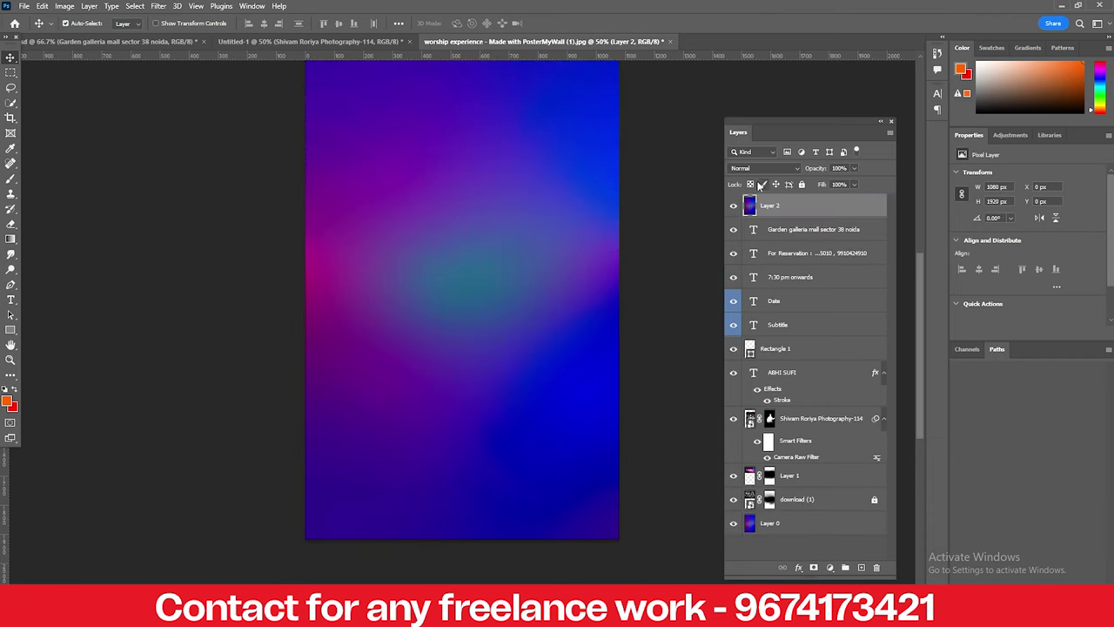
{"action": "left_click", "coordinate": [753, 170]}
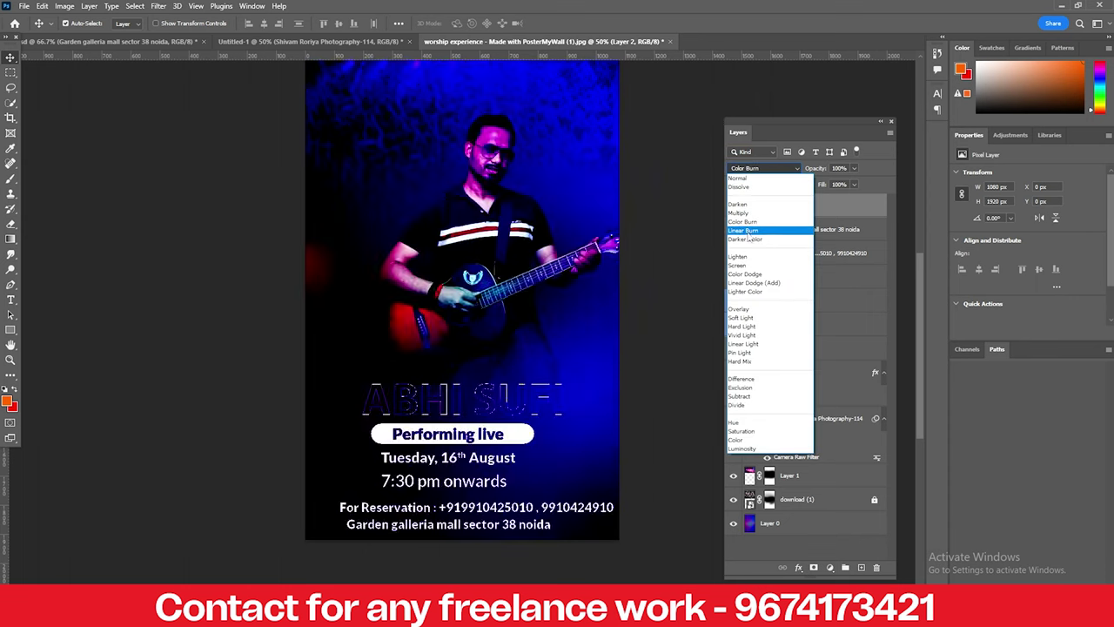
{"action": "left_click", "coordinate": [741, 318]}
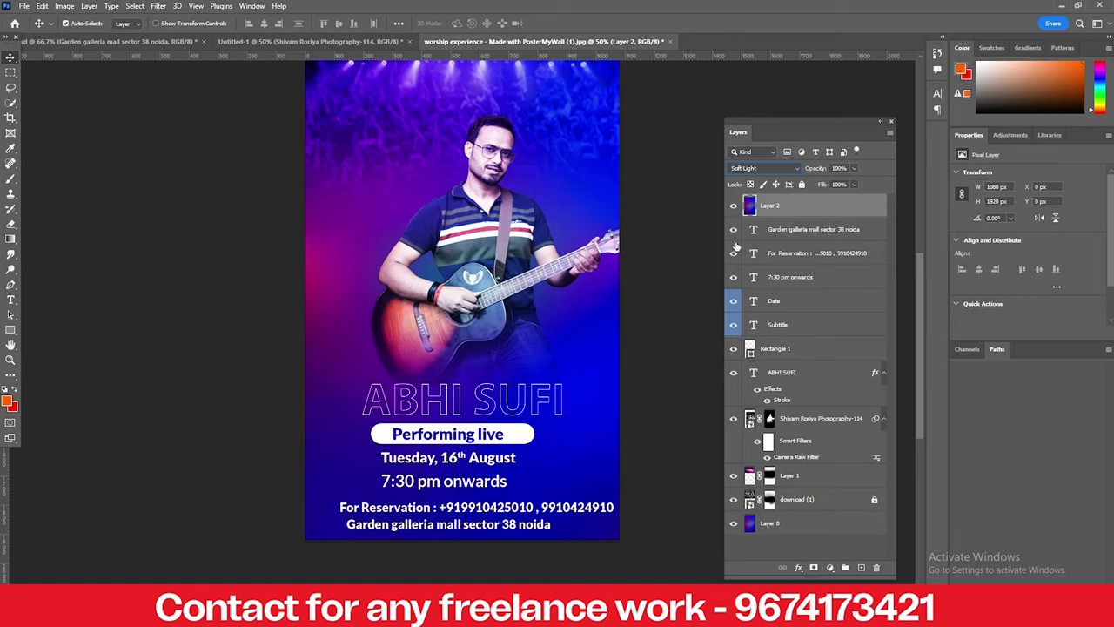
{"action": "left_click", "coordinate": [733, 206]}
{"action": "left_click", "coordinate": [732, 205]}
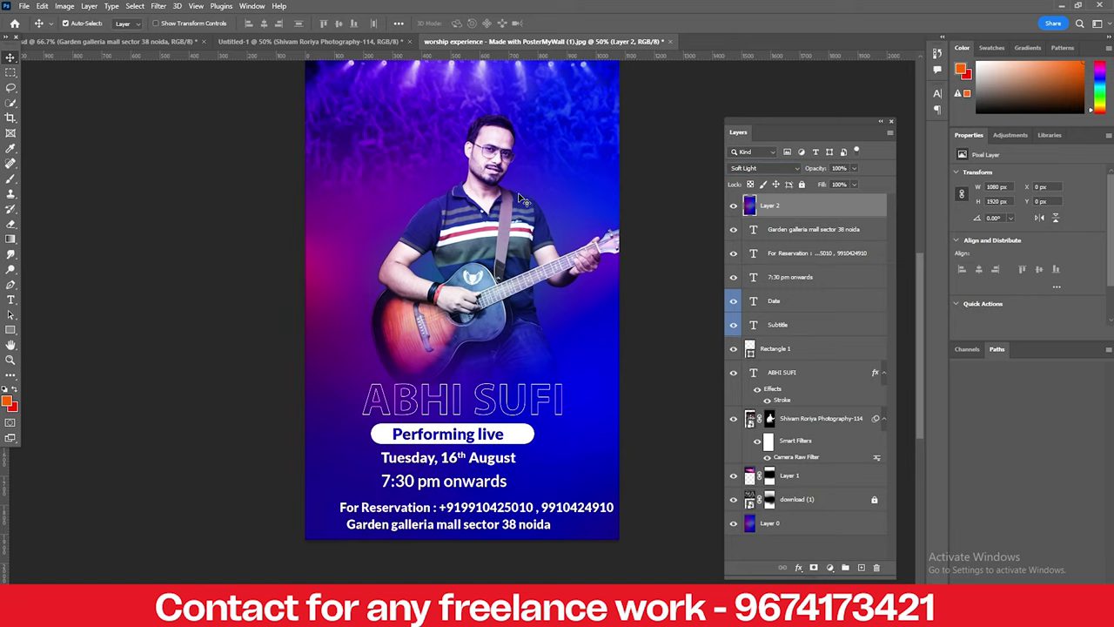